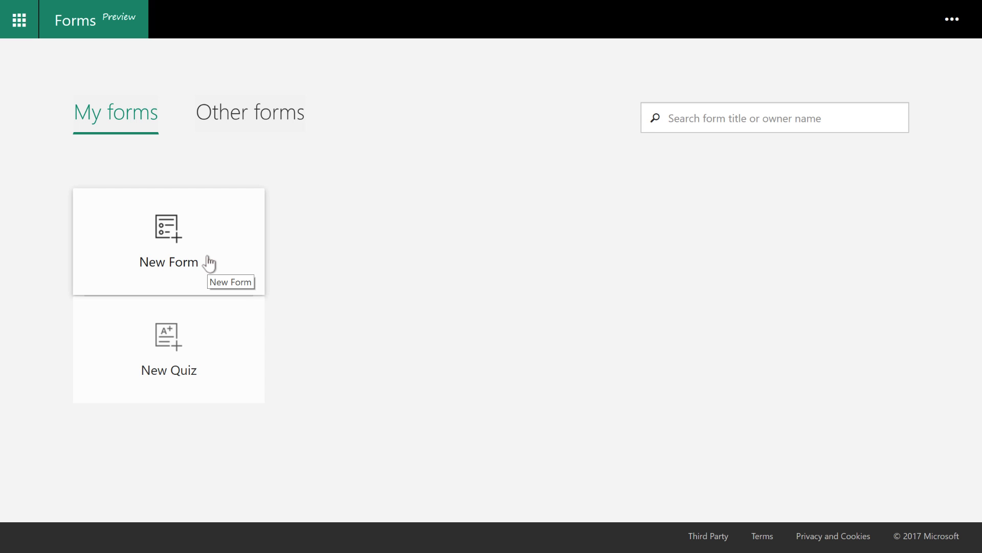
Step: Start a blank form and title it 'Product Feedback Request'
{"action": "left_click", "coordinate": [209, 264]}
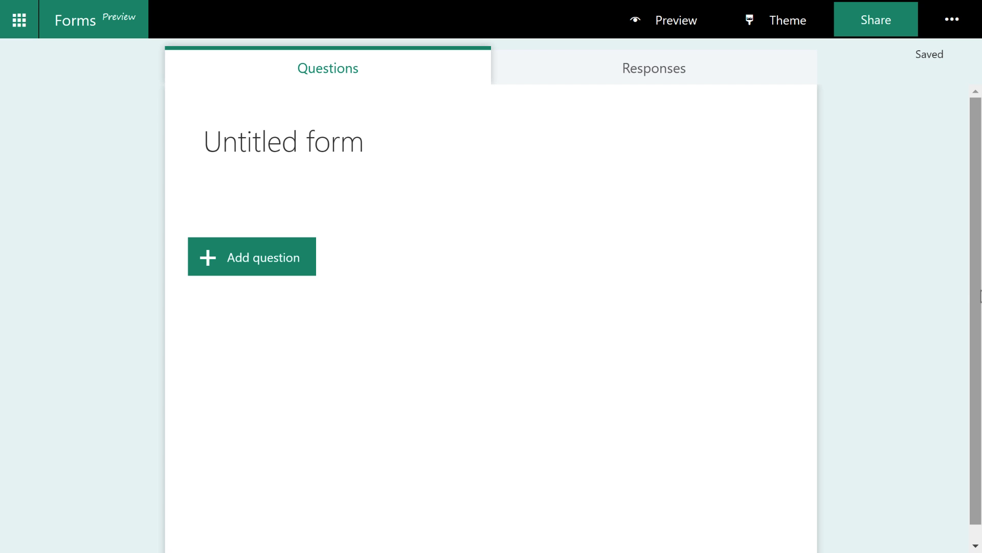
{"action": "left_click", "coordinate": [345, 139]}
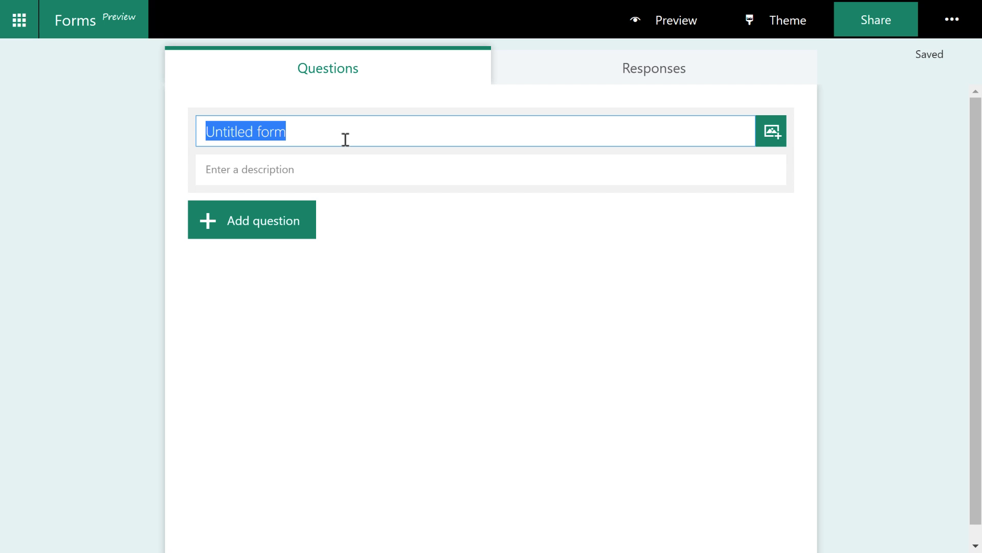
{"action": "type", "text": "Product "}
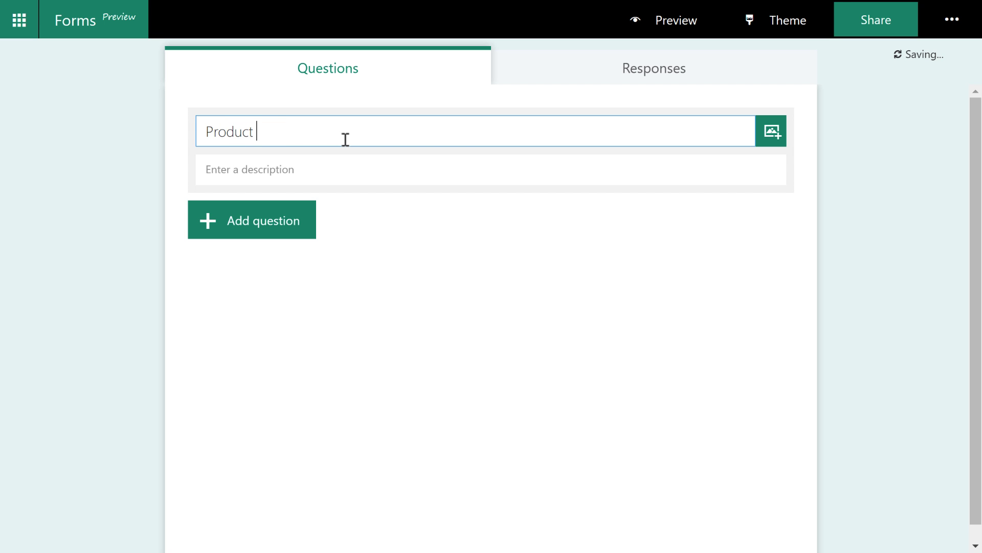
{"action": "type", "text": "Feedback Request"}
Step: Add the form description 'We would love to hear what you think!'
{"action": "left_click", "coordinate": [311, 174]}
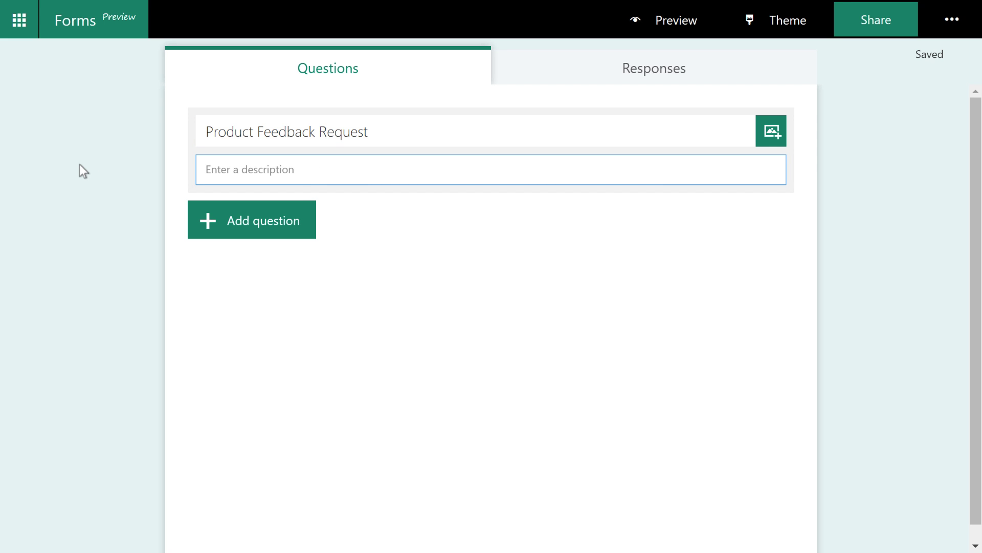
{"action": "type", "text": "We "}
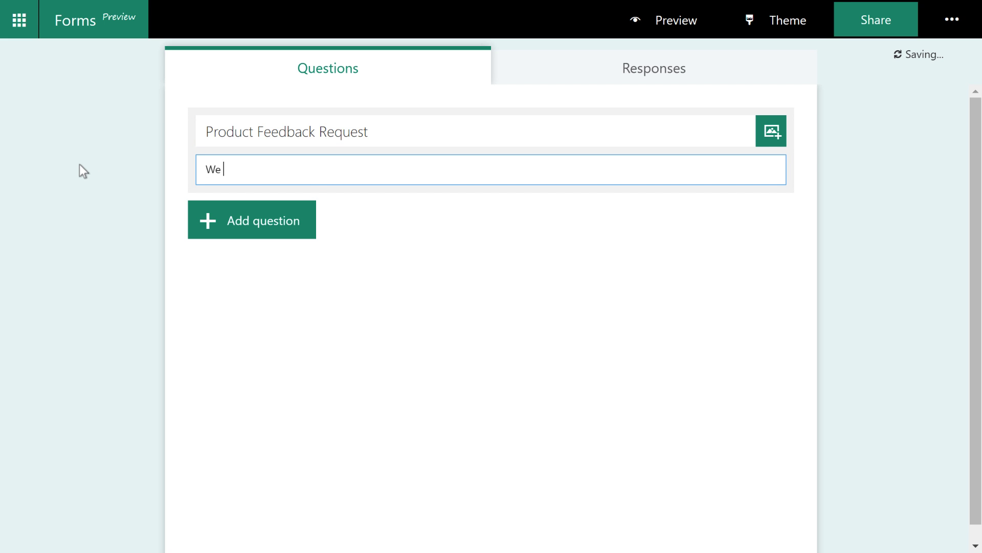
{"action": "type", "text": "would love to hear what you"}
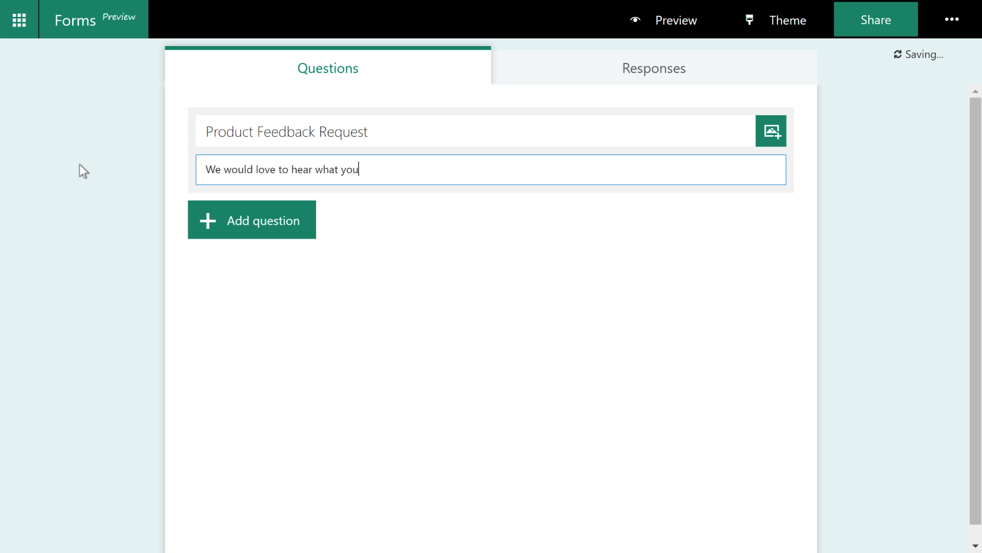
{"action": "type", "text": " think!1"}
{"action": "key", "text": "BackSpace"}
{"action": "left_click", "coordinate": [78, 33]}
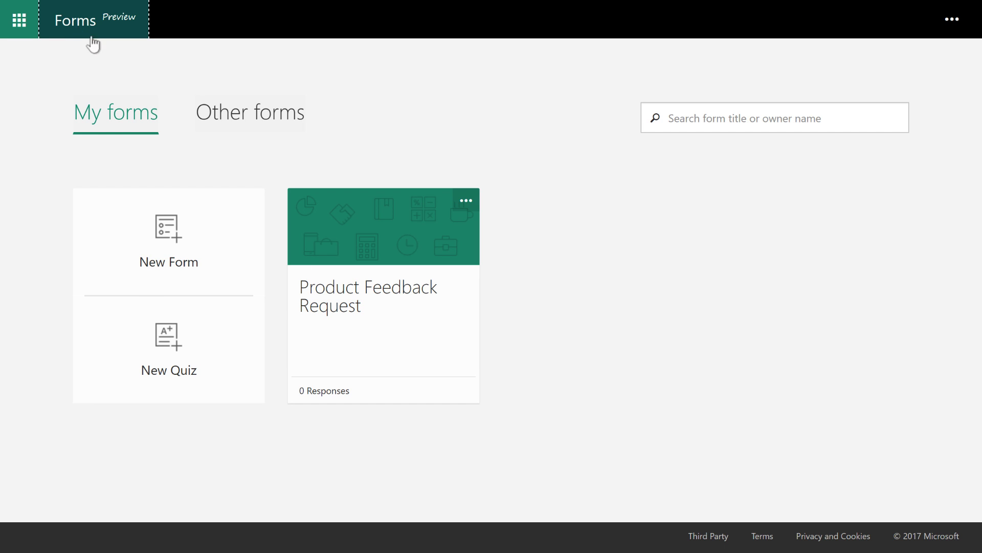
{"action": "left_click", "coordinate": [332, 309]}
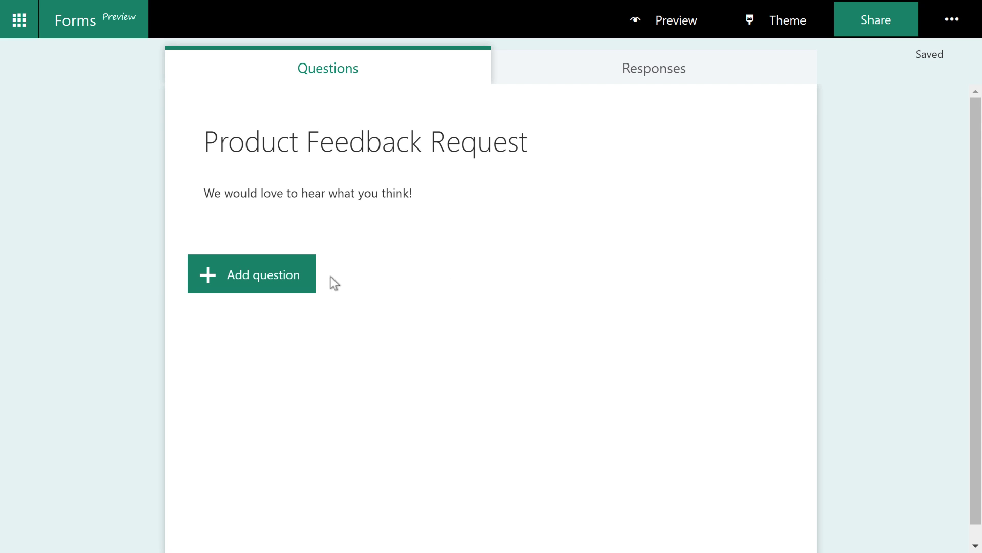
Step: Insert a Rating question worded 'How do you like our product overall?'
{"action": "left_click", "coordinate": [238, 284]}
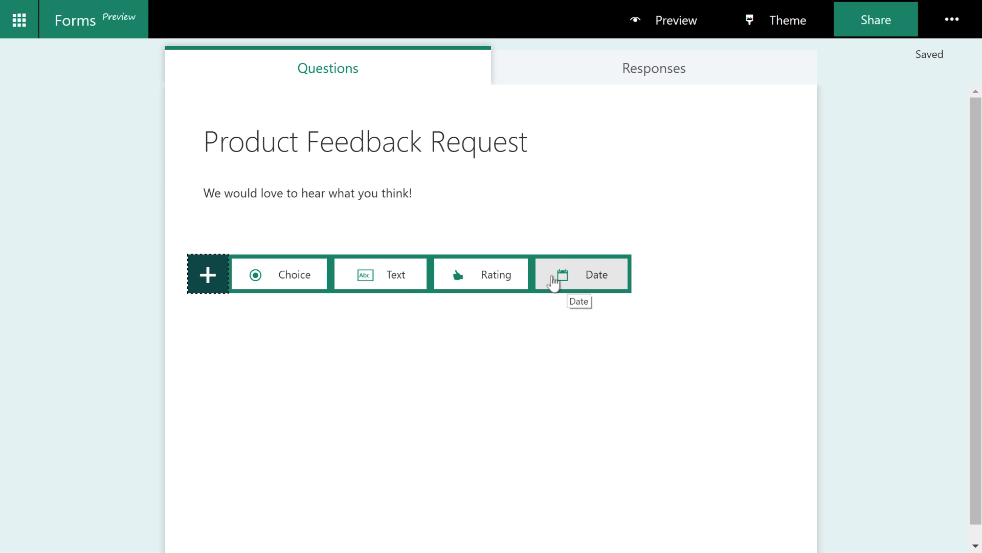
{"action": "left_click", "coordinate": [484, 282]}
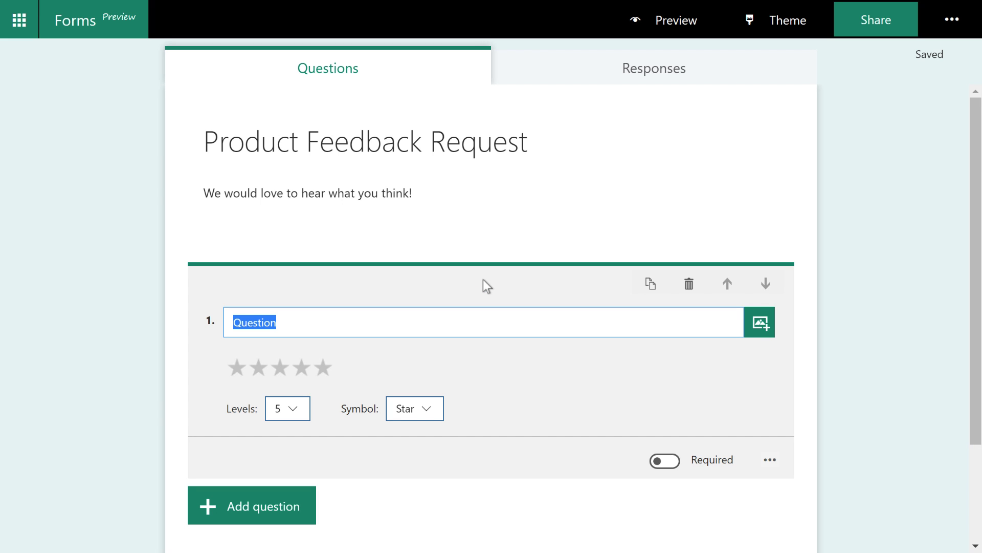
{"action": "type", "text": "Hoq"}
{"action": "key", "text": "BackSpace"}
{"action": "type", "text": "w do you like "}
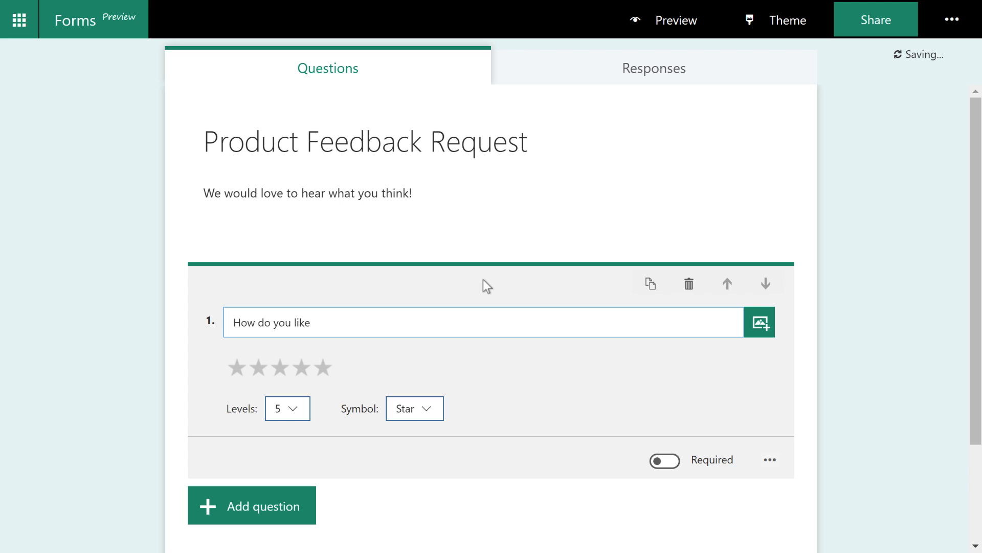
{"action": "type", "text": "our product overall?"}
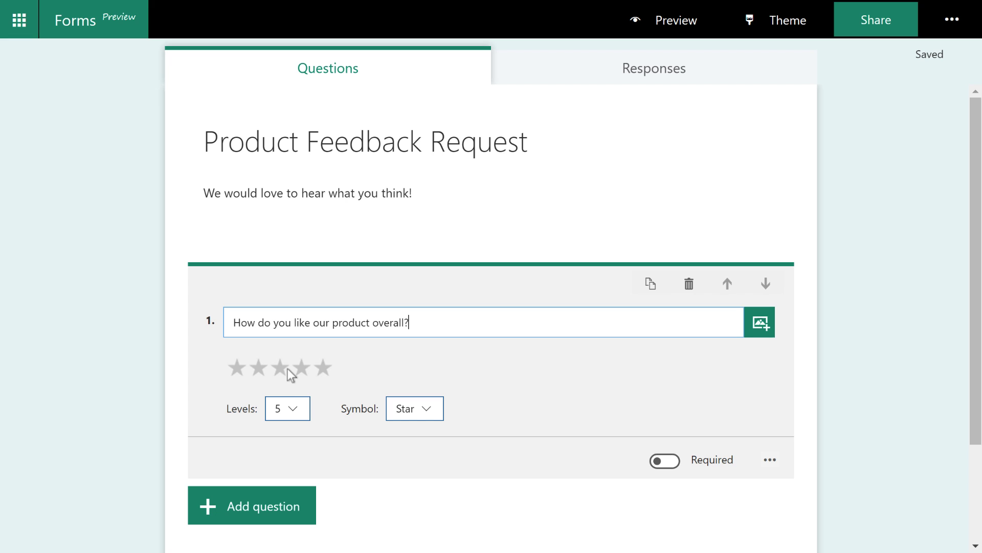
Step: Set question 1's rating to 5 levels with Number symbols instead of stars
{"action": "left_click", "coordinate": [296, 408]}
{"action": "left_click", "coordinate": [290, 470]}
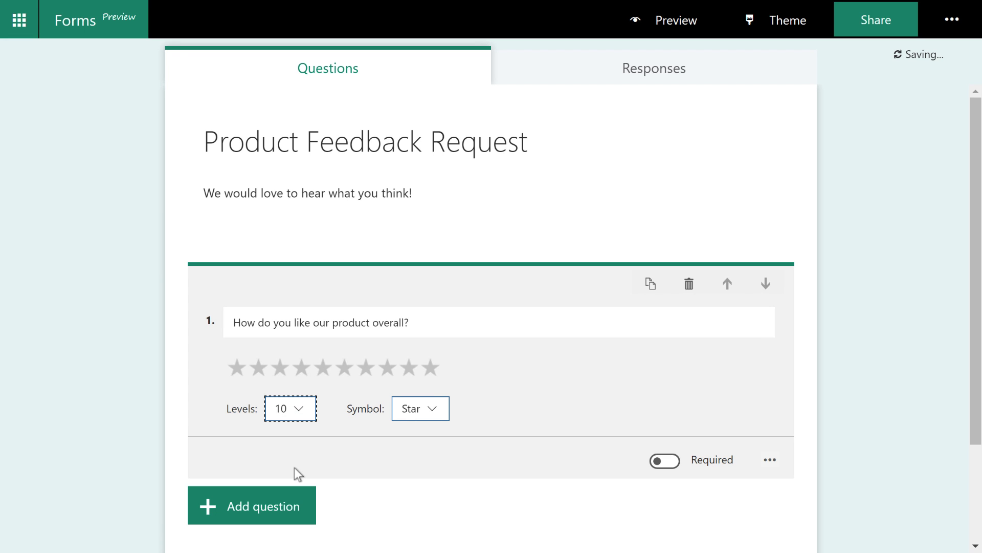
{"action": "left_click", "coordinate": [420, 409]}
{"action": "left_click", "coordinate": [421, 439]}
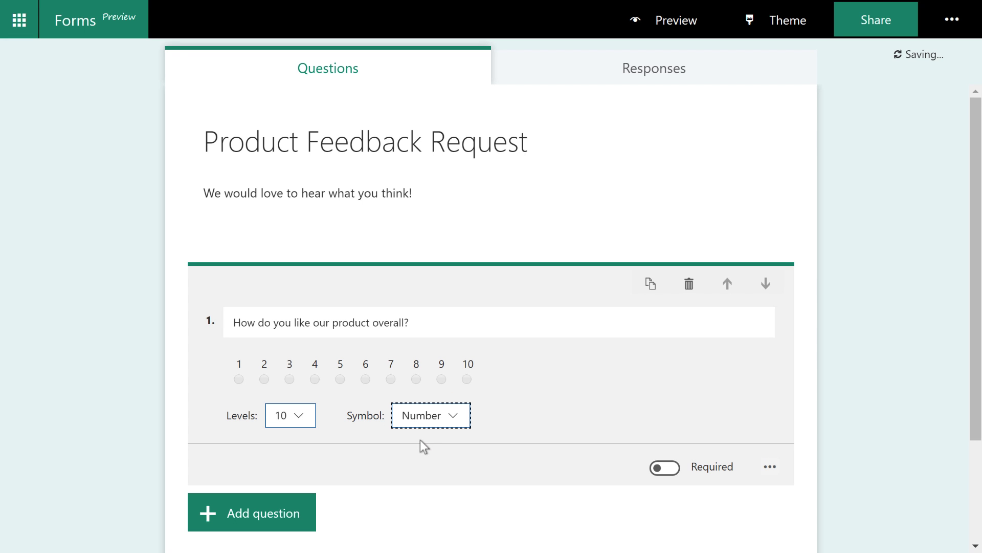
{"action": "left_click", "coordinate": [302, 425]}
{"action": "left_click", "coordinate": [295, 446]}
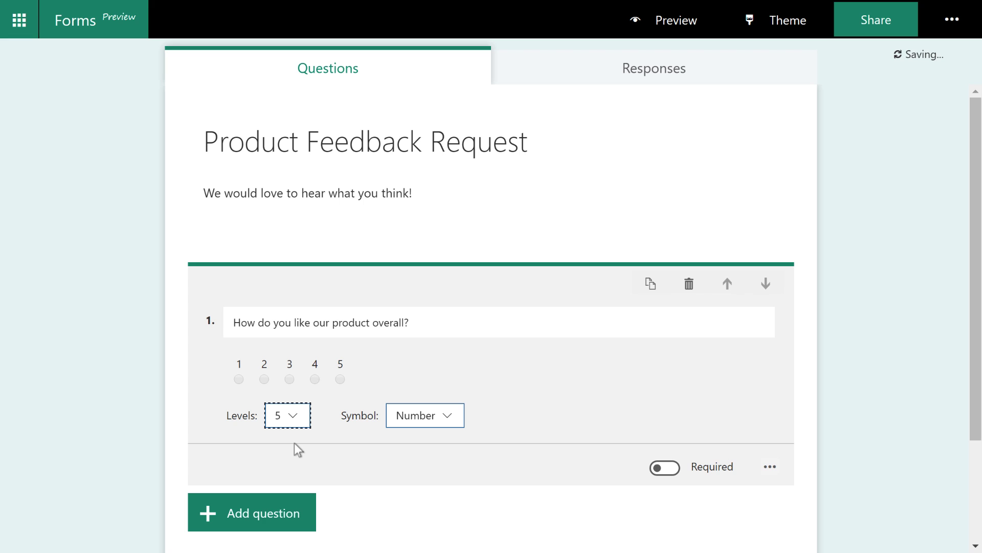
{"action": "left_click", "coordinate": [295, 414]}
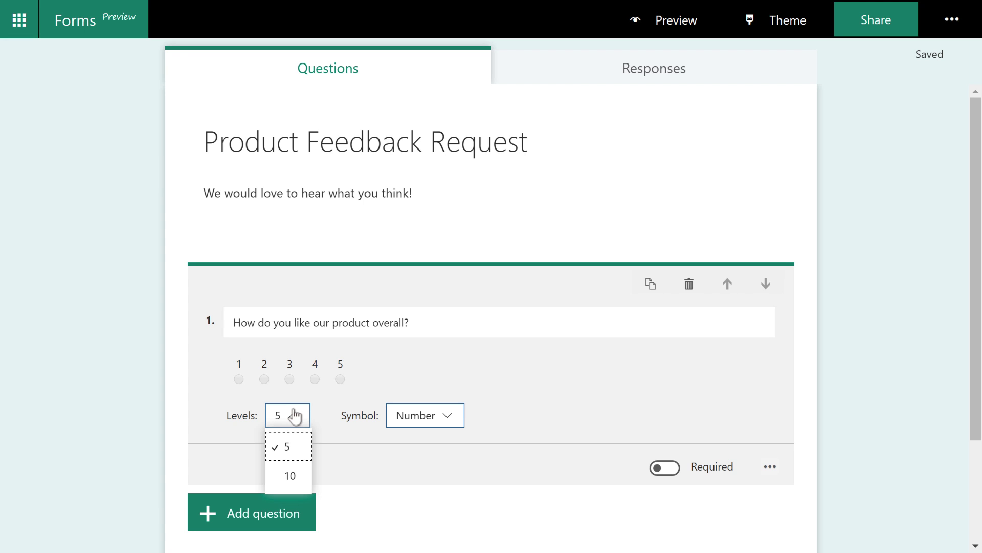
{"action": "left_click", "coordinate": [329, 454]}
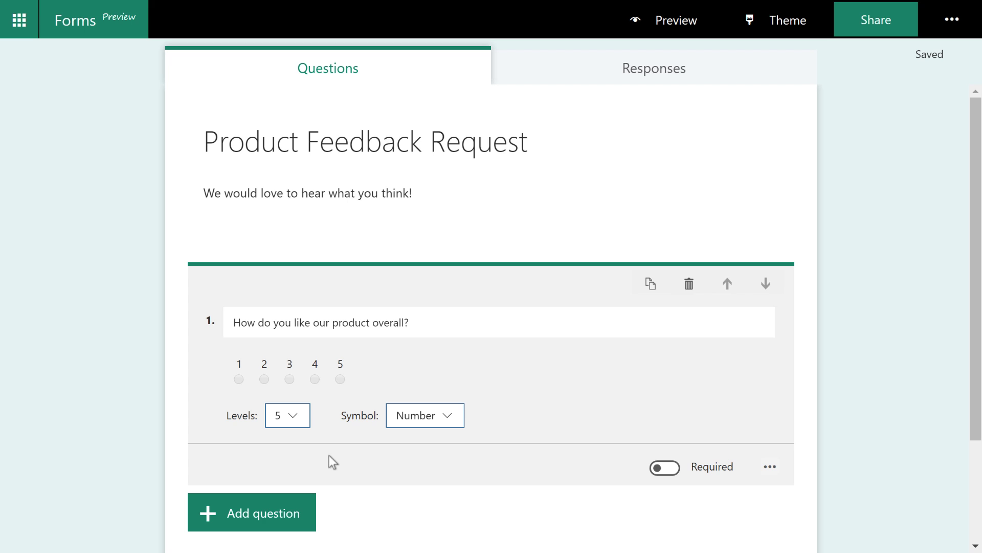
{"action": "left_click", "coordinate": [439, 422]}
{"action": "left_click", "coordinate": [416, 478]}
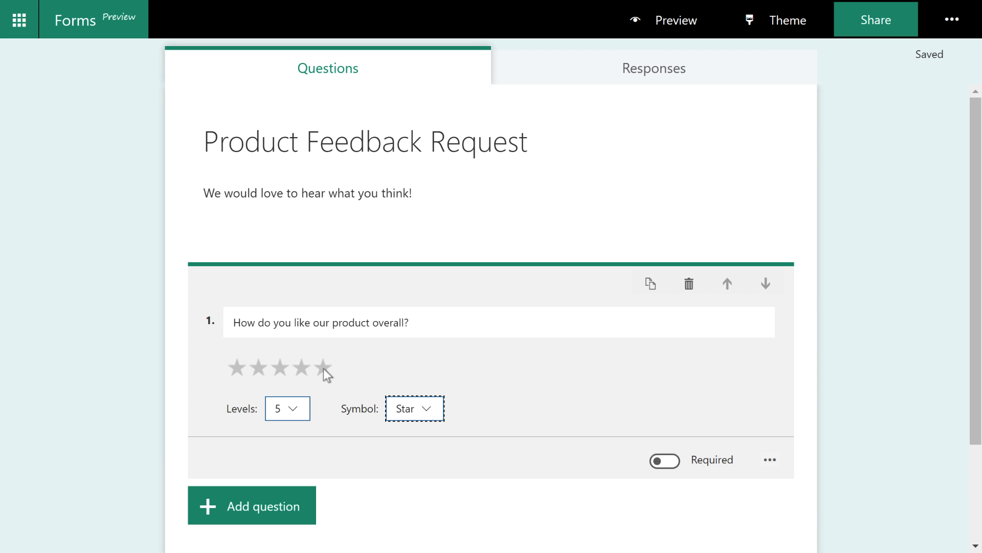
{"action": "left_click", "coordinate": [415, 408]}
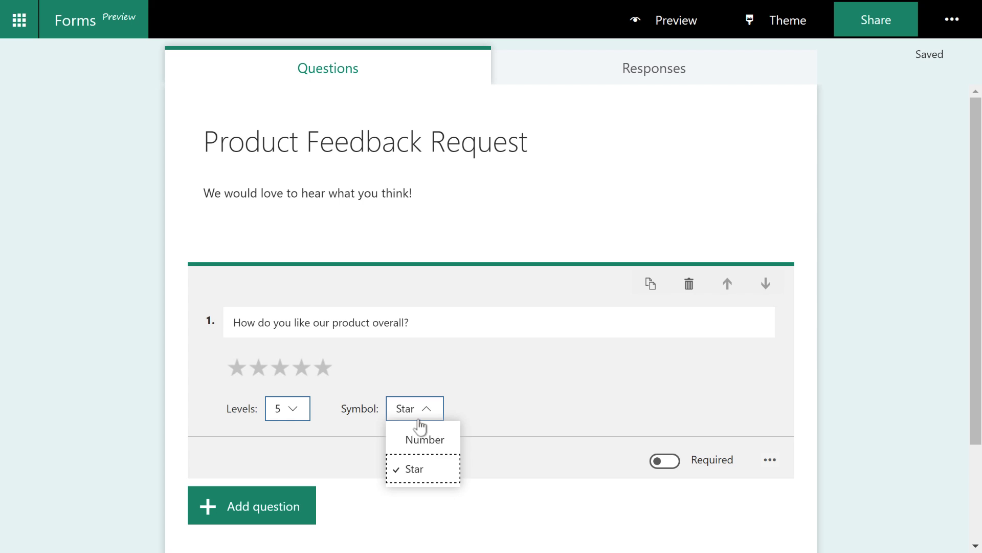
{"action": "left_click", "coordinate": [418, 438]}
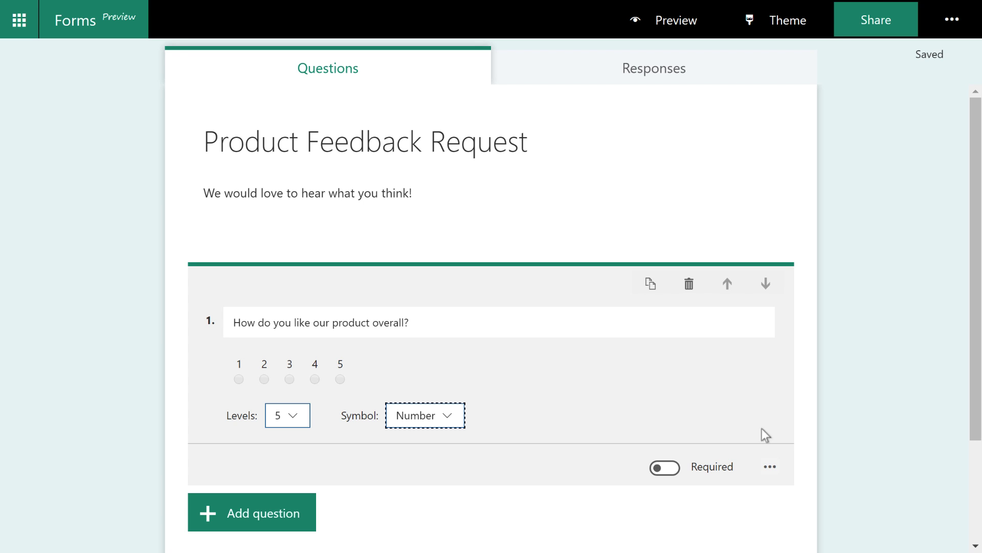
Step: Try the subtitle '5 being the best' on the rating question, then remove it
{"action": "left_click", "coordinate": [770, 468]}
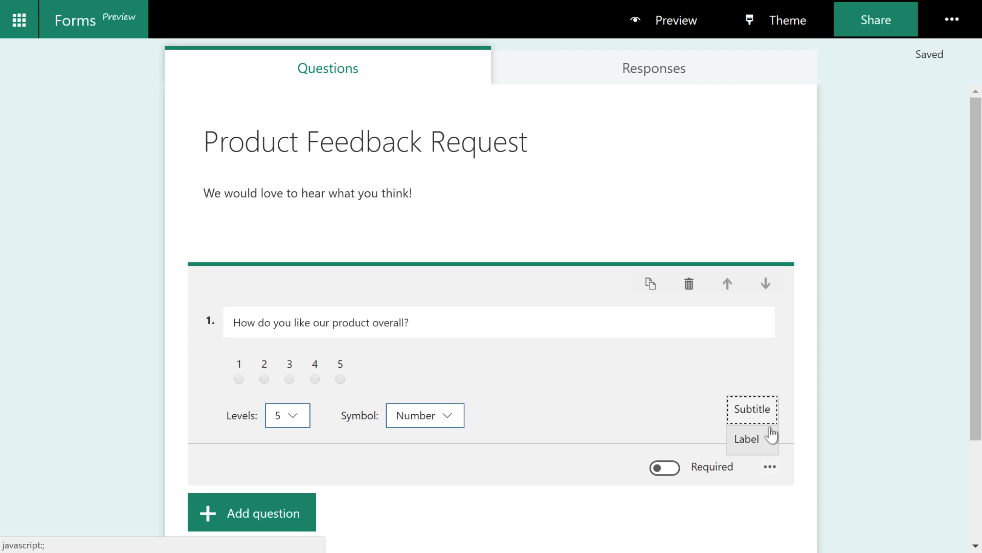
{"action": "left_click", "coordinate": [752, 409]}
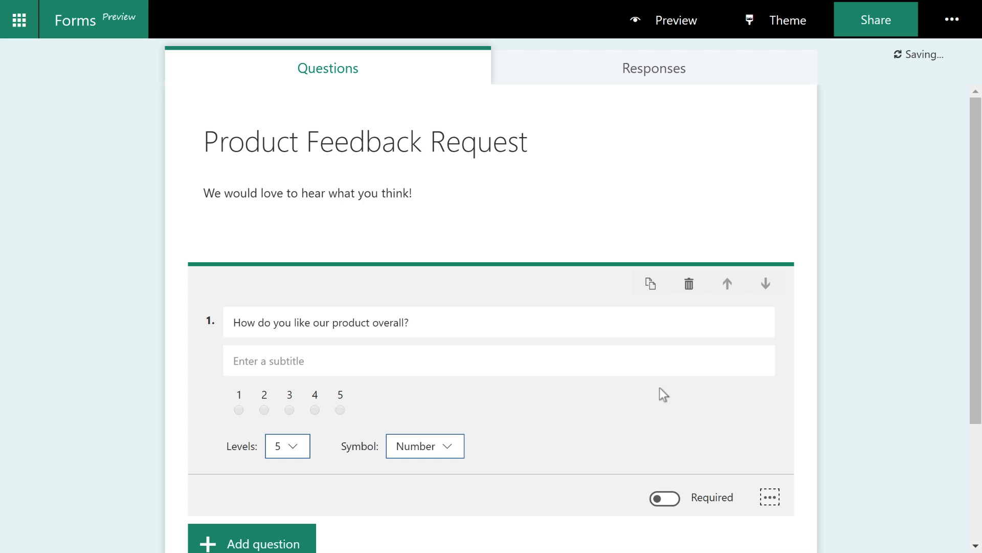
{"action": "left_click", "coordinate": [612, 365]}
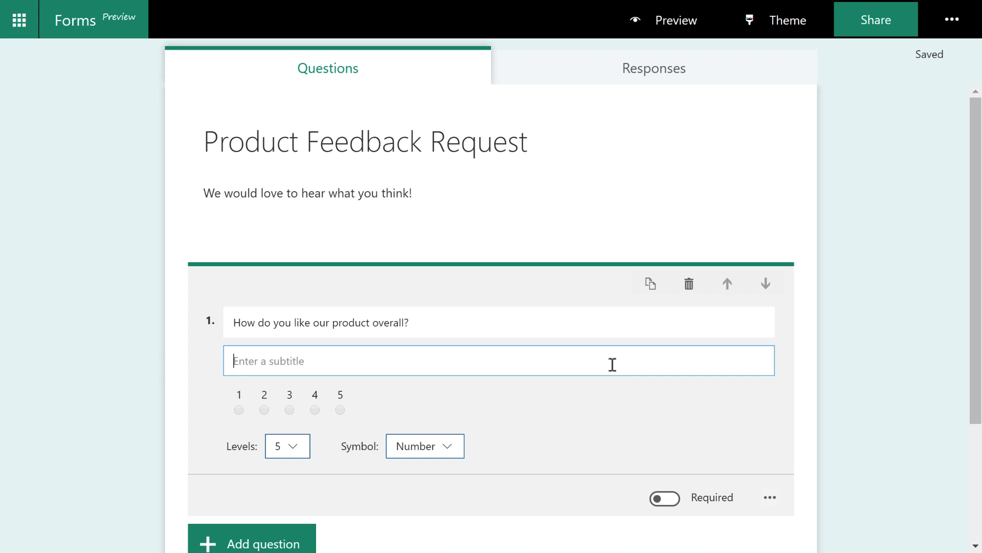
{"action": "type", "text": "5 being"}
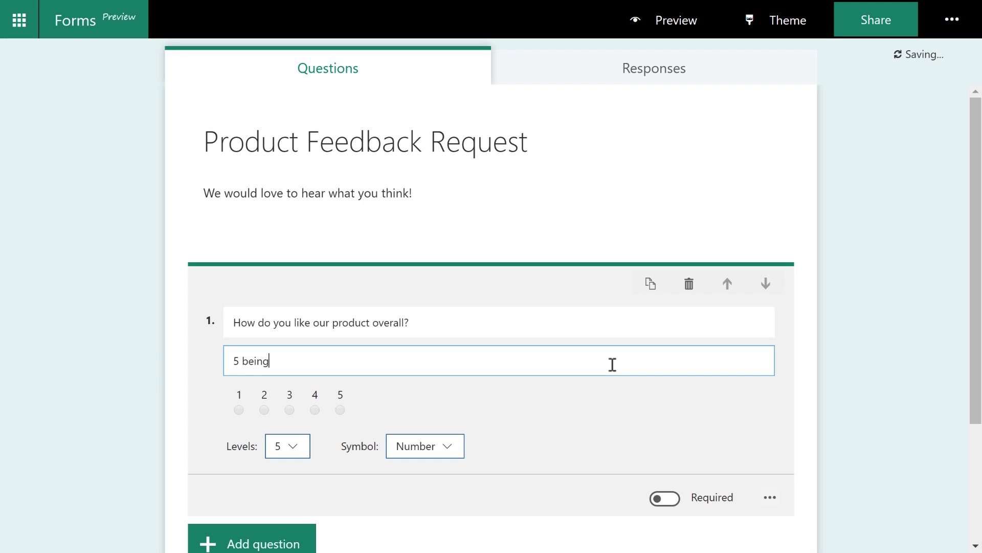
{"action": "type", "text": " the best"}
{"action": "left_click", "coordinate": [775, 502]}
{"action": "left_click", "coordinate": [751, 441]}
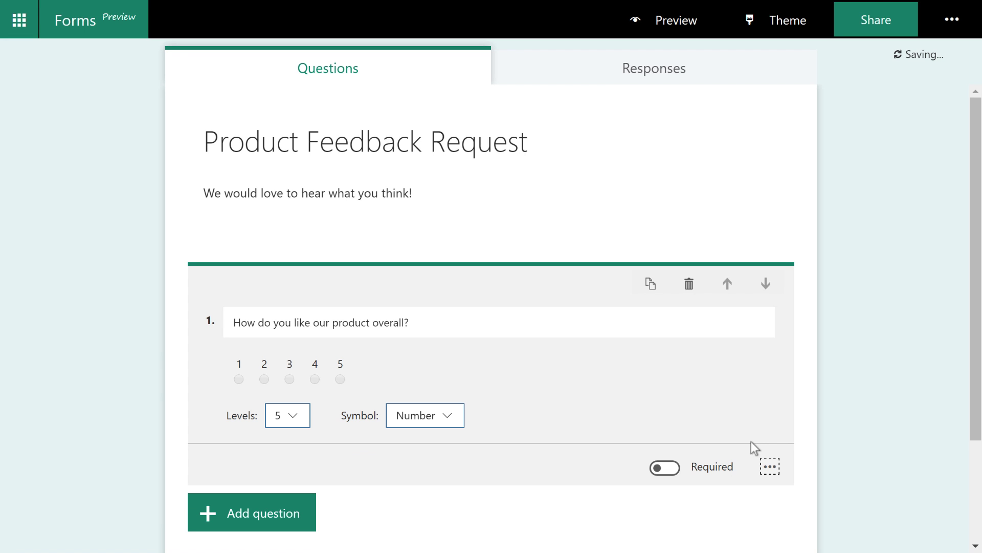
Step: Add scale labels: 'I don't like it' for level 1 and 'I love it!' for level 5
{"action": "left_click", "coordinate": [770, 467]}
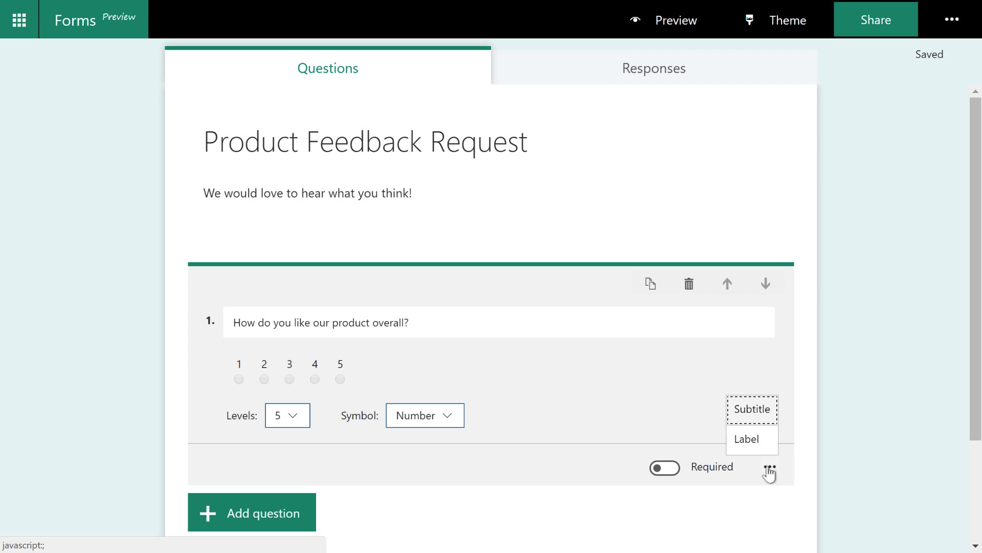
{"action": "left_click", "coordinate": [747, 442]}
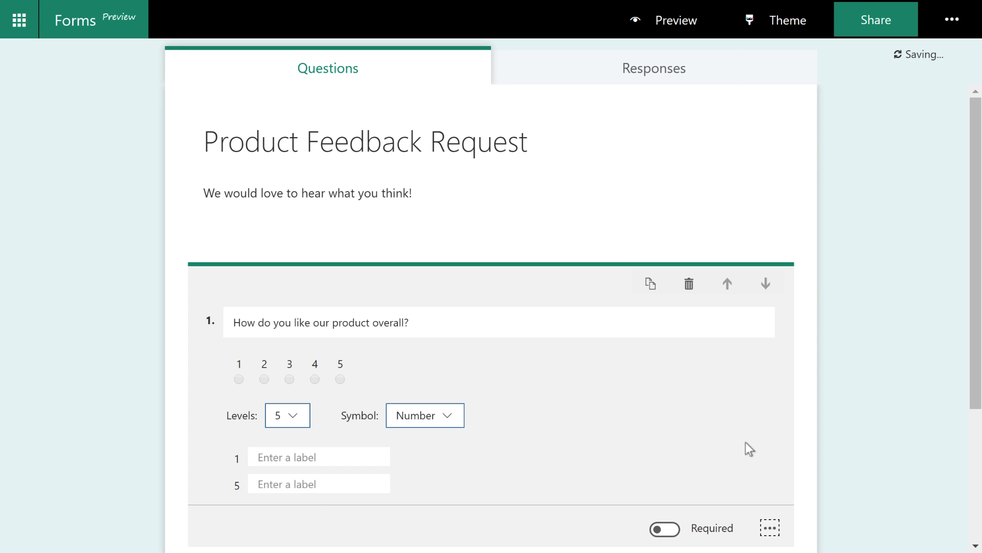
{"action": "left_click", "coordinate": [334, 451]}
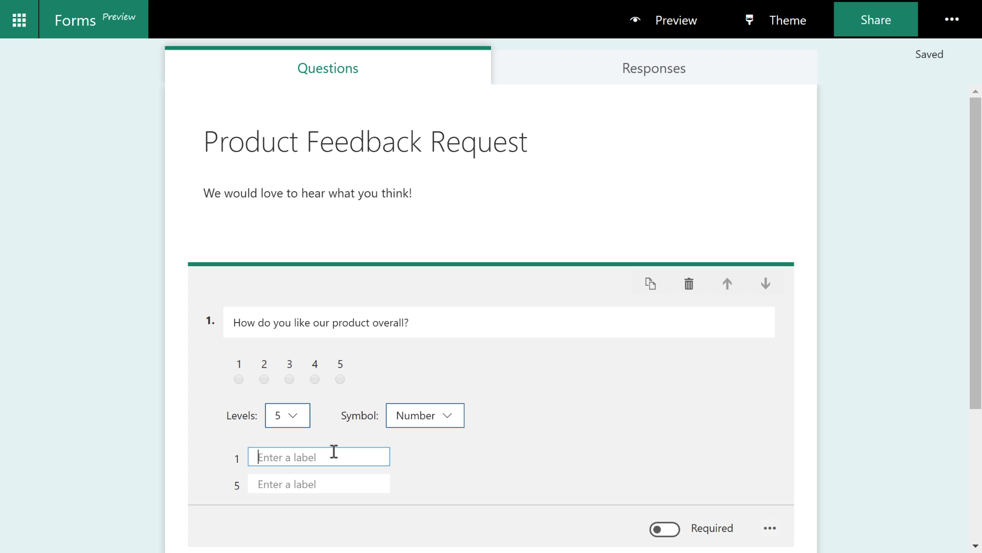
{"action": "type", "text": "I don't like "}
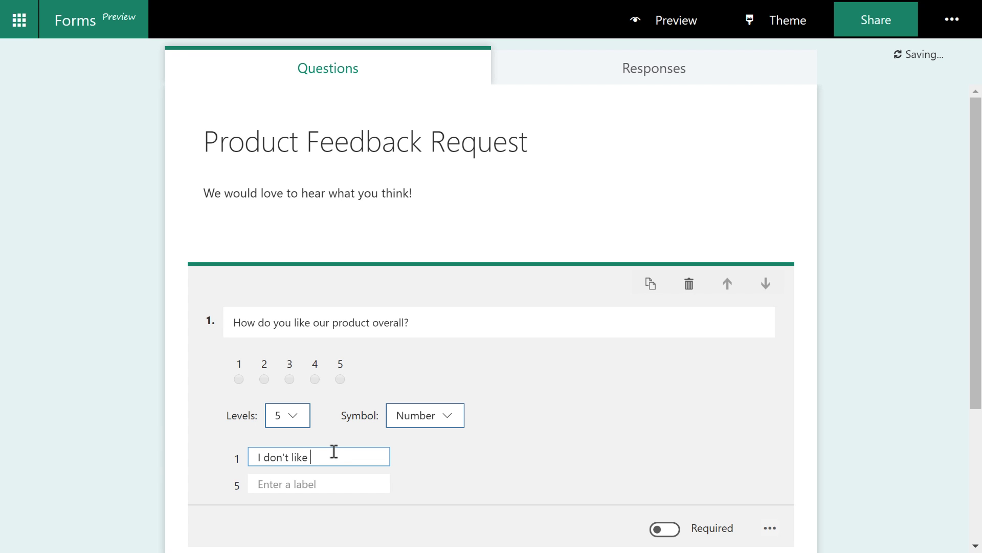
{"action": "type", "text": "it"}
{"action": "left_click", "coordinate": [323, 476]}
{"action": "type", "text": "I love i"}
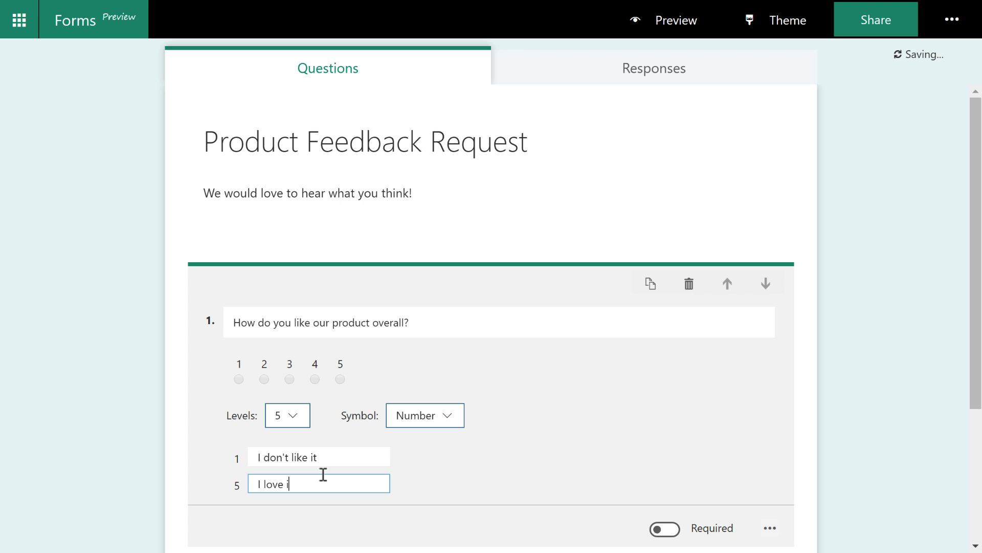
{"action": "type", "text": "t!"}
Step: Preview the form, then switch question 1's rating symbols from numbers back to stars
{"action": "left_click", "coordinate": [676, 26]}
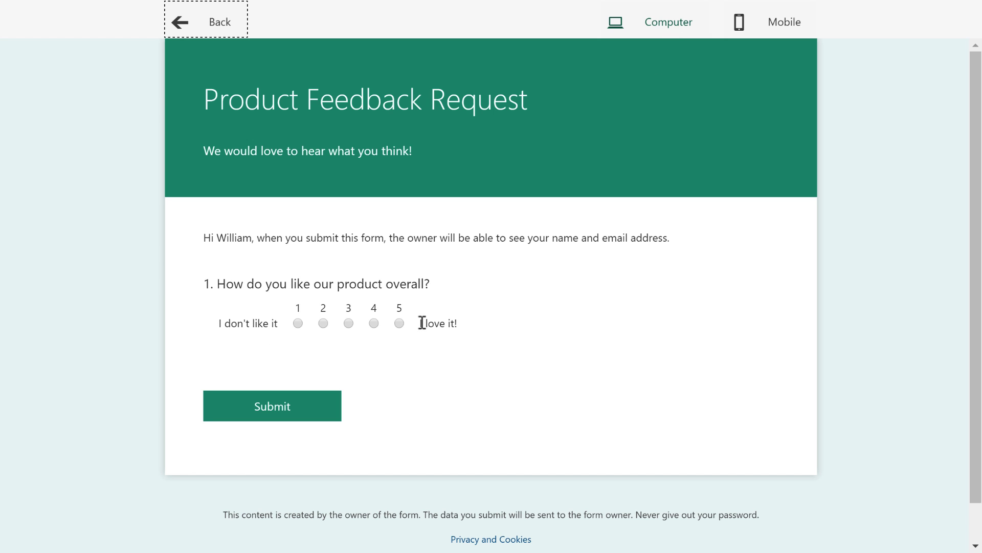
{"action": "left_click", "coordinate": [186, 29]}
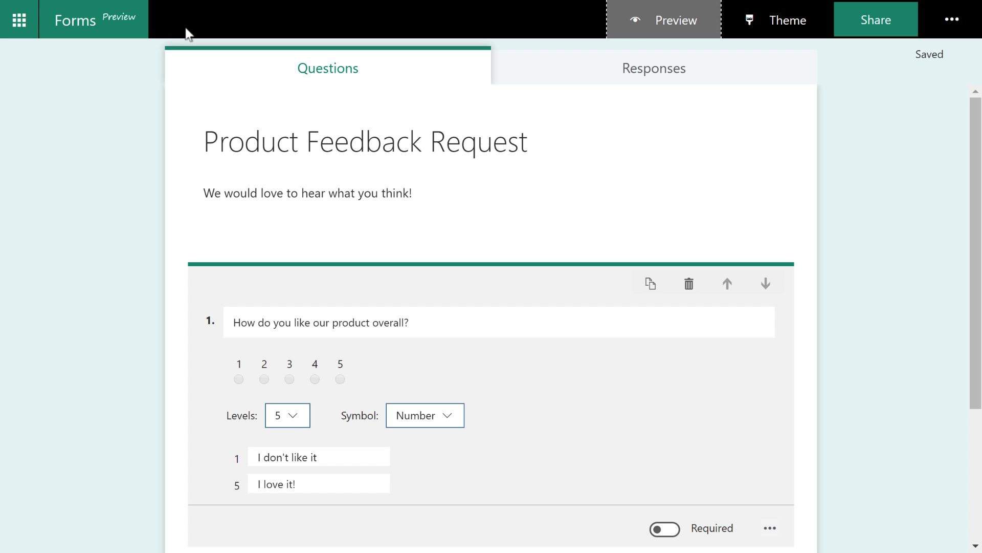
{"action": "scroll", "coordinate": [327, 327], "scroll_direction": "down", "scroll_amount": 2}
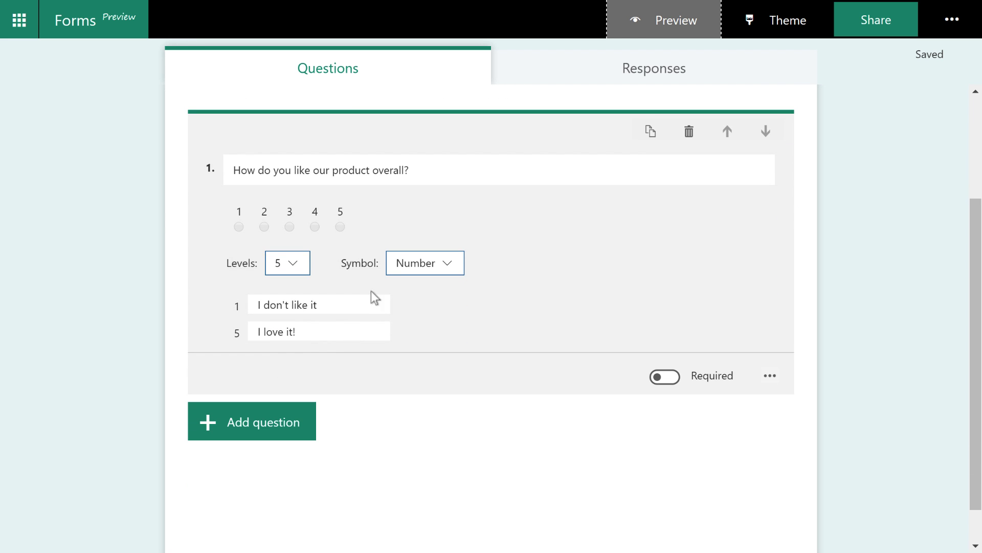
{"action": "left_click", "coordinate": [414, 272]}
{"action": "left_click", "coordinate": [414, 325]}
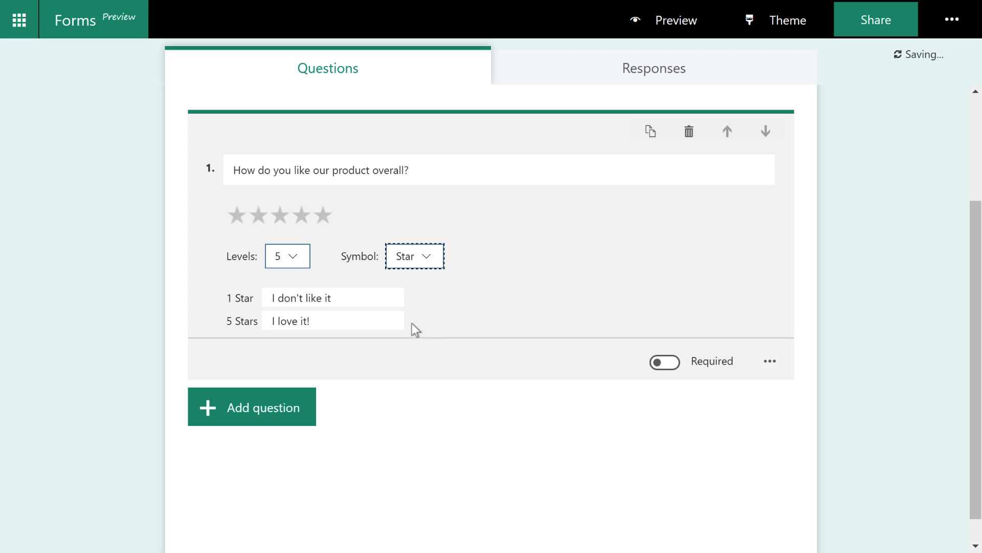
Step: Add a Choice question: 'Here is what we are thinking about our new logo. What do you think?'
{"action": "left_click", "coordinate": [282, 425]}
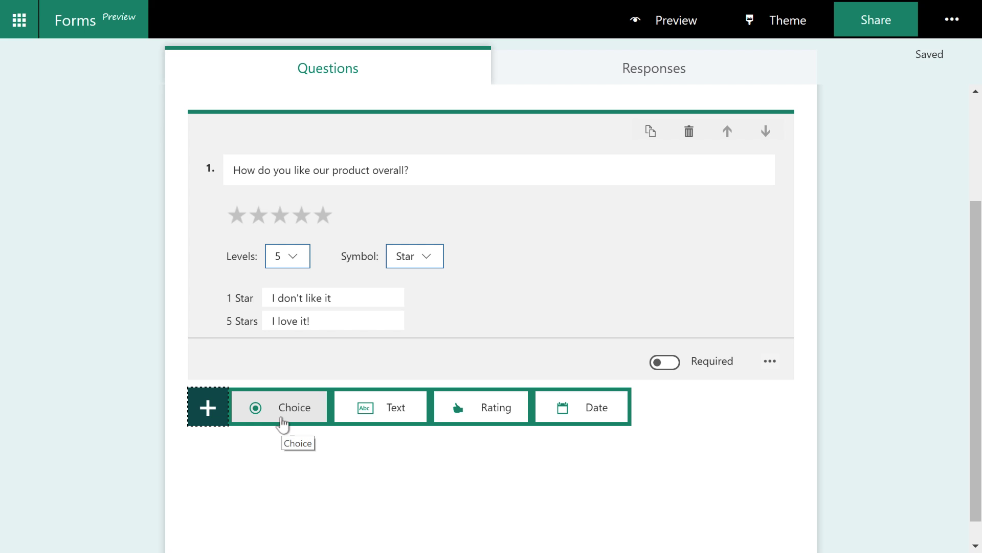
{"action": "left_click", "coordinate": [282, 425]}
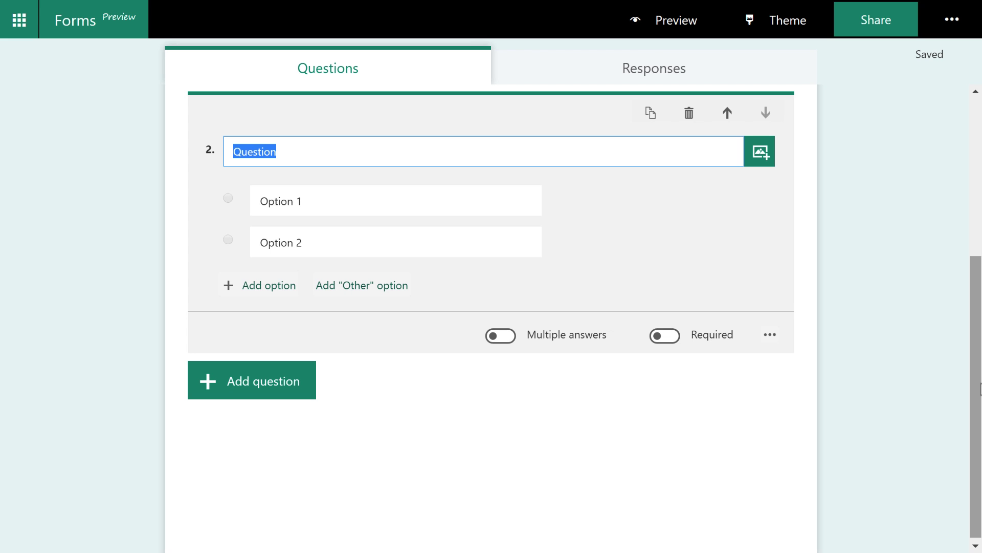
{"action": "type", "text": "Here is what we a"}
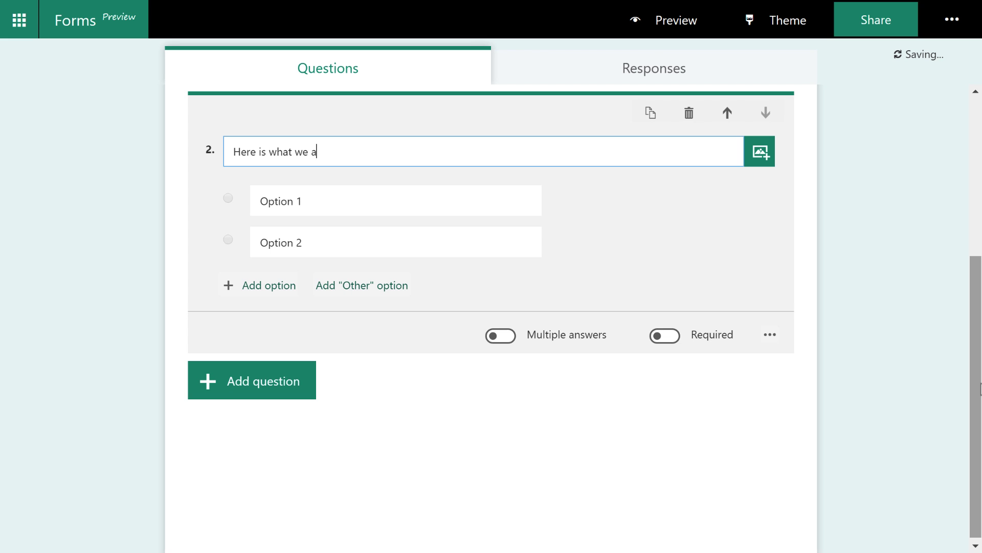
{"action": "type", "text": "re thinking about our new logo"}
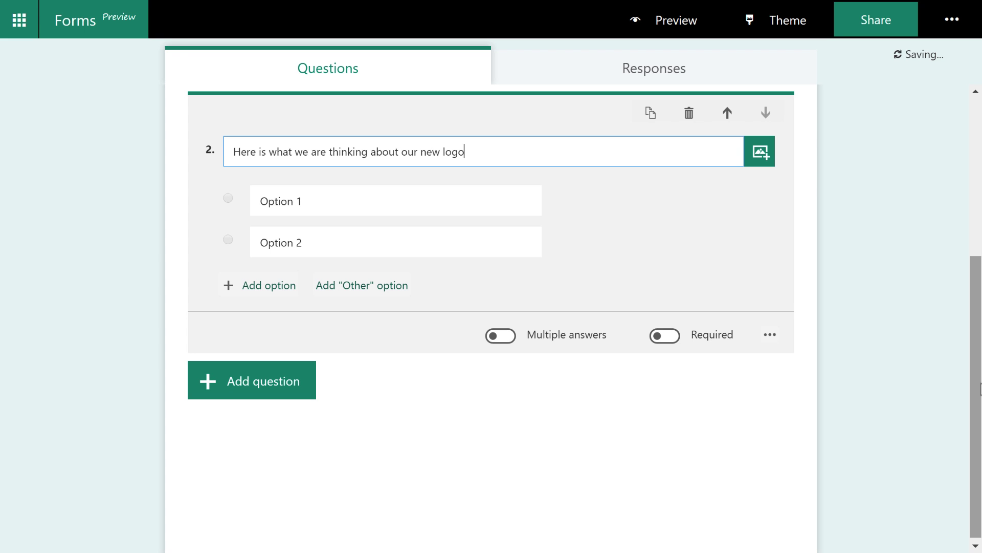
{"action": "type", "text": ". What do you think?"}
Step: Enter four options: represents new functionality, does not represent functionality, indifferent, 'Keep the old logo.'
{"action": "key", "text": "Tab"}
{"action": "key", "text": "Tab"}
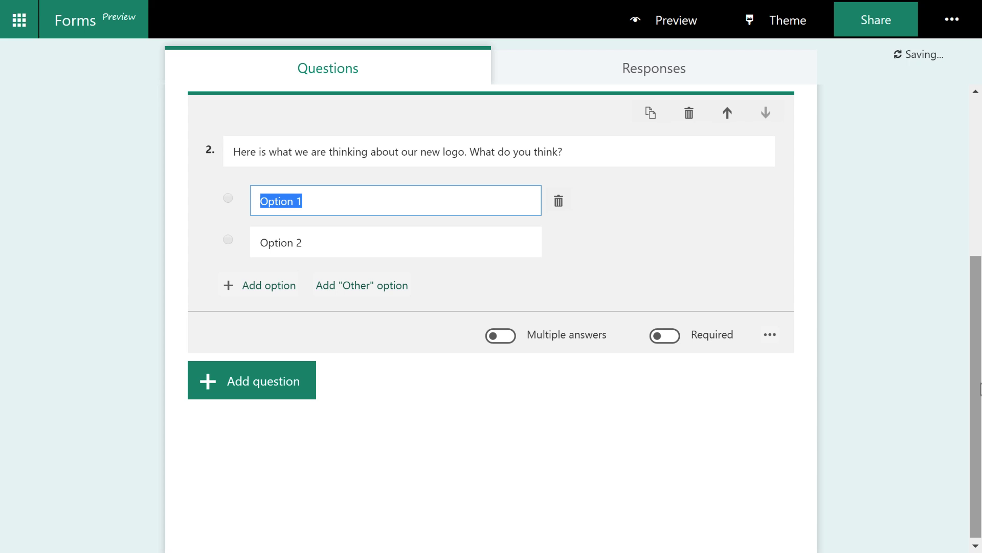
{"action": "type", "text": "It represents "}
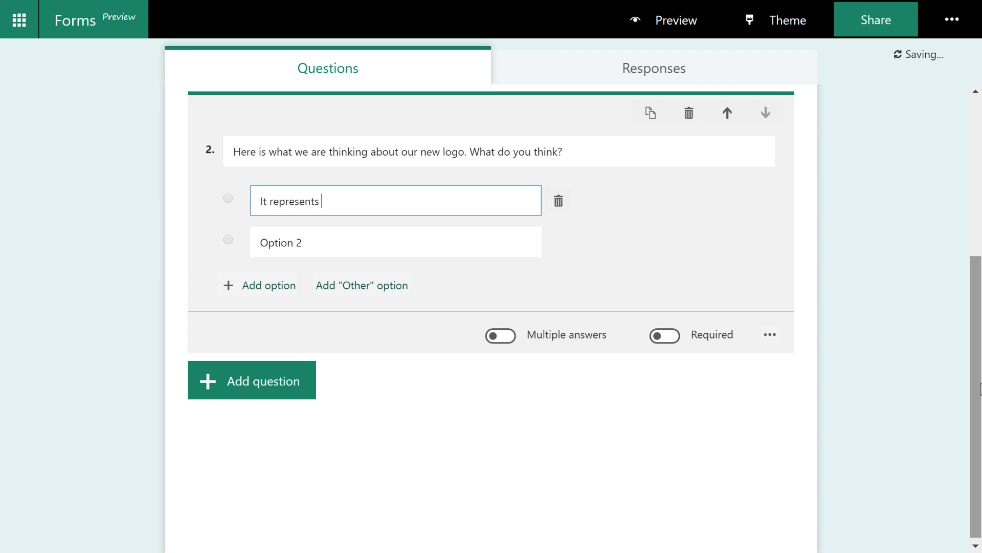
{"action": "type", "text": "the new functionality."}
{"action": "key", "text": "Tab"}
{"action": "key", "text": "Tab"}
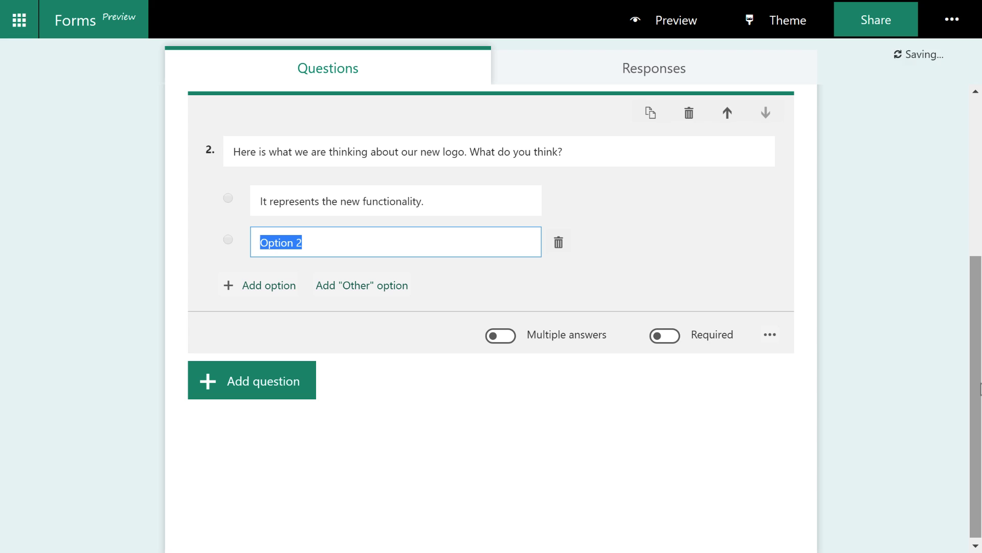
{"action": "type", "text": "It does no"}
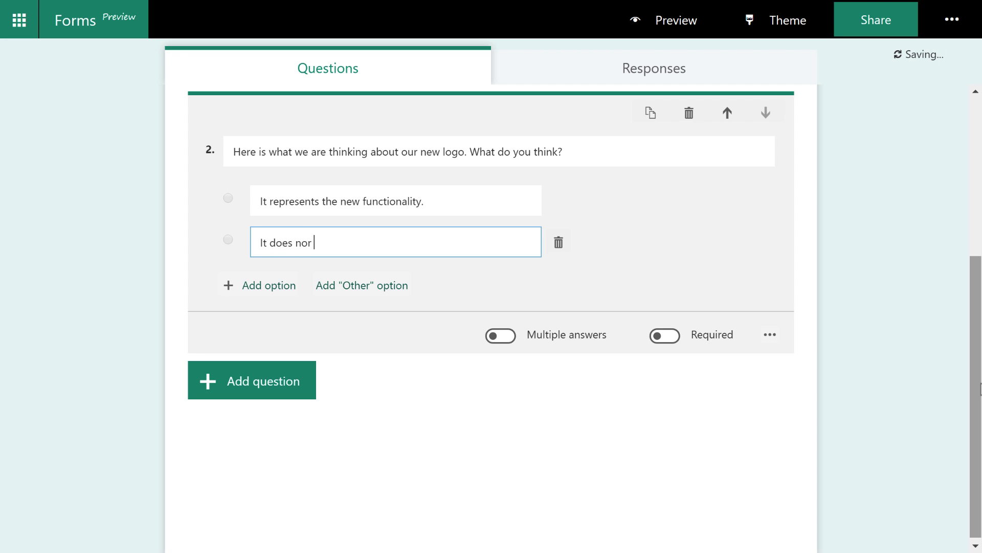
{"action": "type", "text": "t represent the product's functionality."}
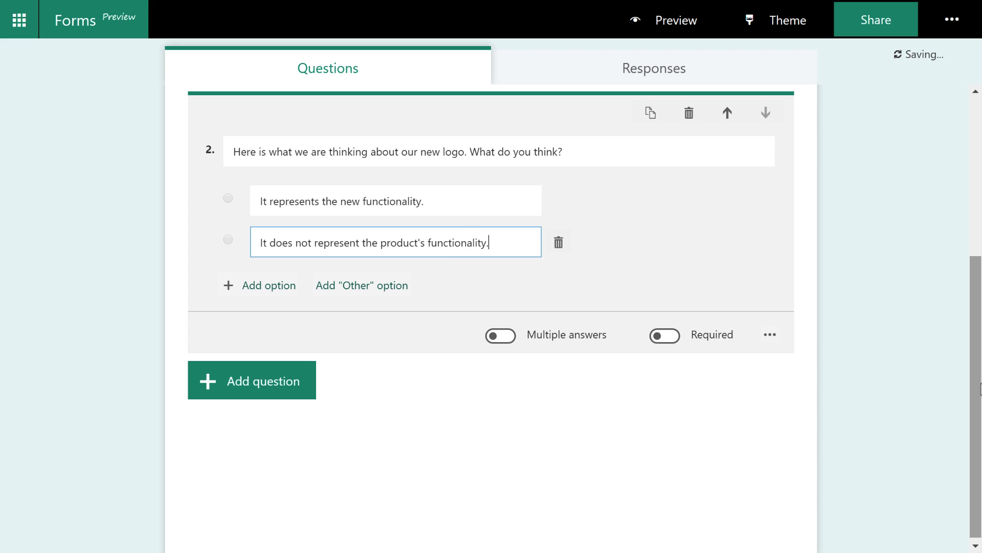
{"action": "key", "text": "Tab"}
{"action": "key", "text": "Tab"}
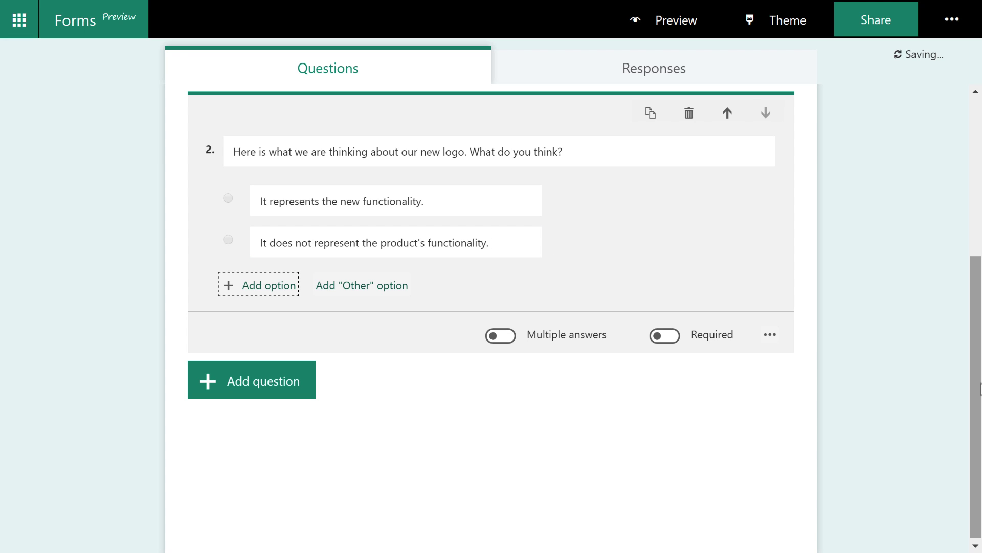
{"action": "key", "text": "Return"}
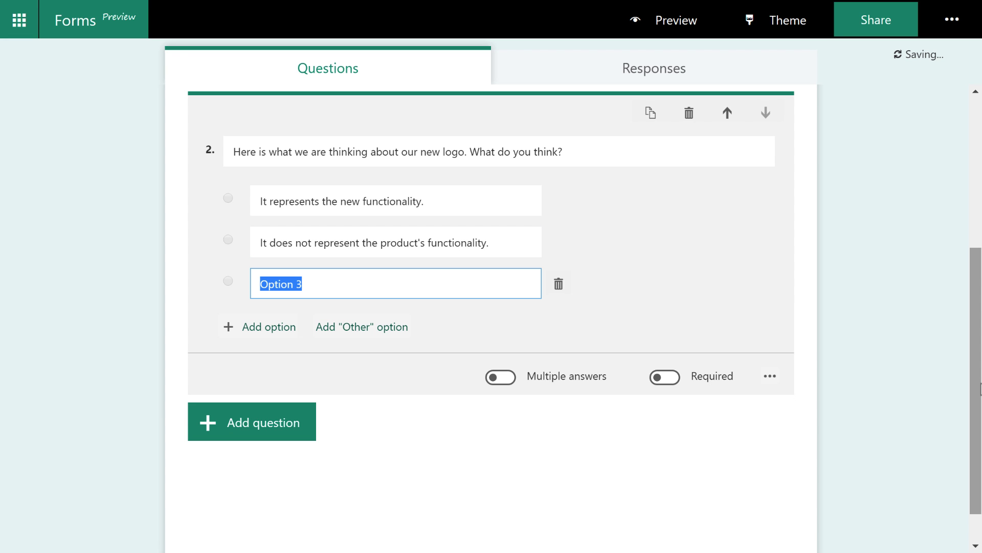
{"action": "type", "text": "I'm indif"}
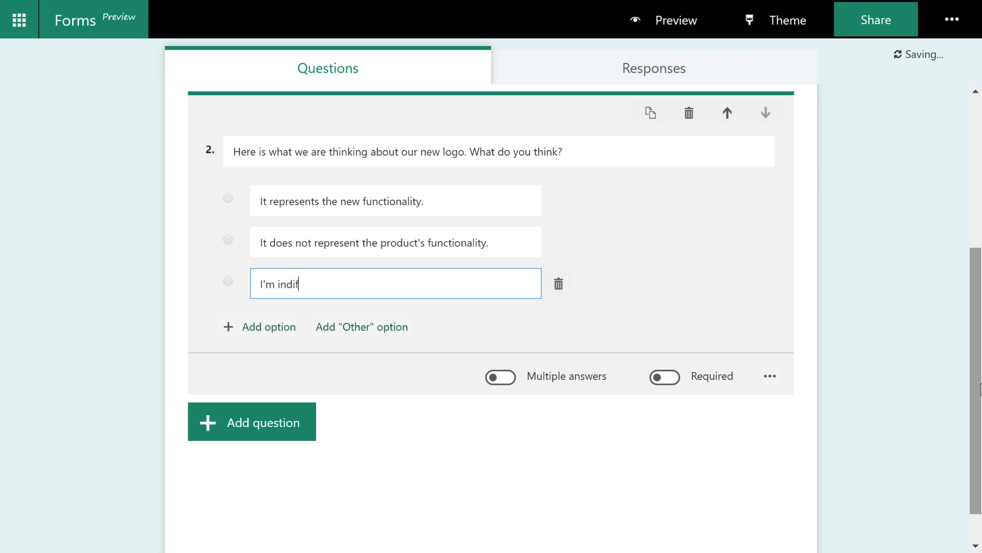
{"action": "type", "text": "ferent/"}
{"action": "key", "text": "Tab"}
{"action": "key", "text": "Tab"}
{"action": "key", "text": "Return"}
{"action": "type", "text": "Keep the"}
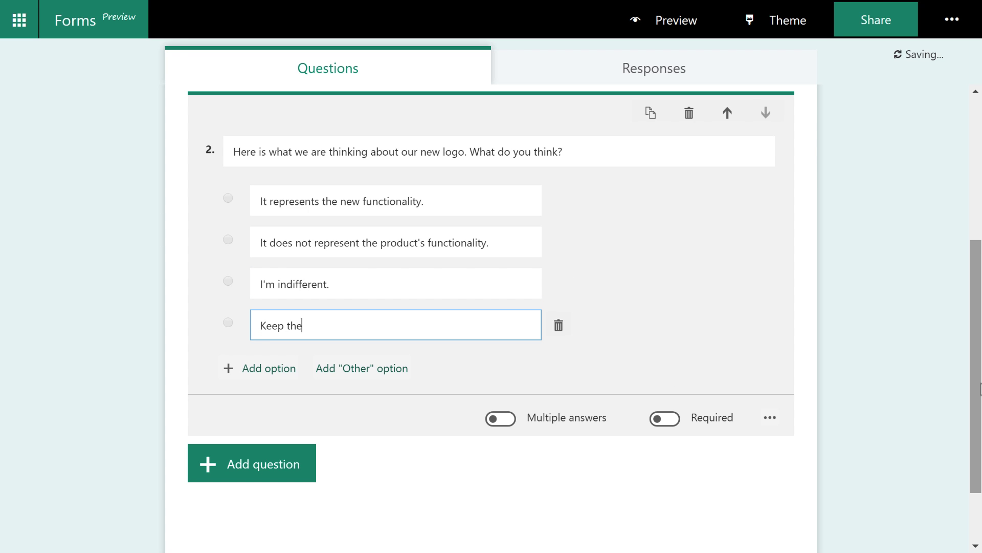
{"action": "type", "text": " old logo."}
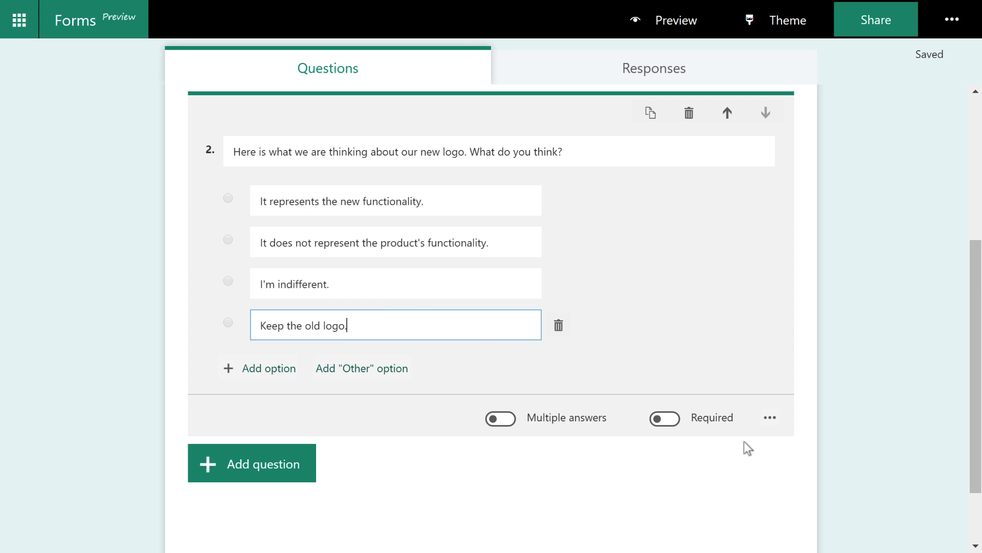
Step: Turn on Shuffle options for question 2, preview the form, and return to editing
{"action": "left_click", "coordinate": [768, 423]}
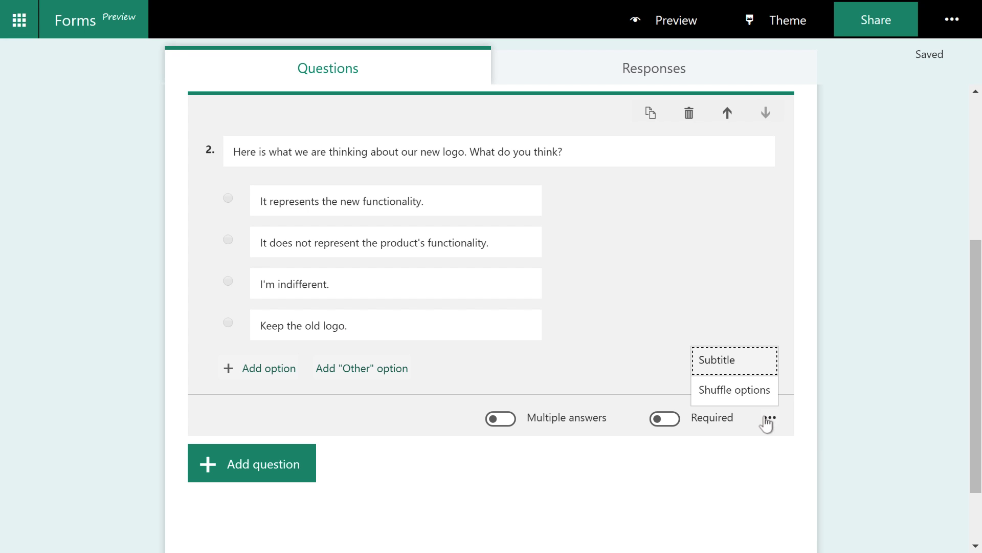
{"action": "left_click", "coordinate": [727, 396]}
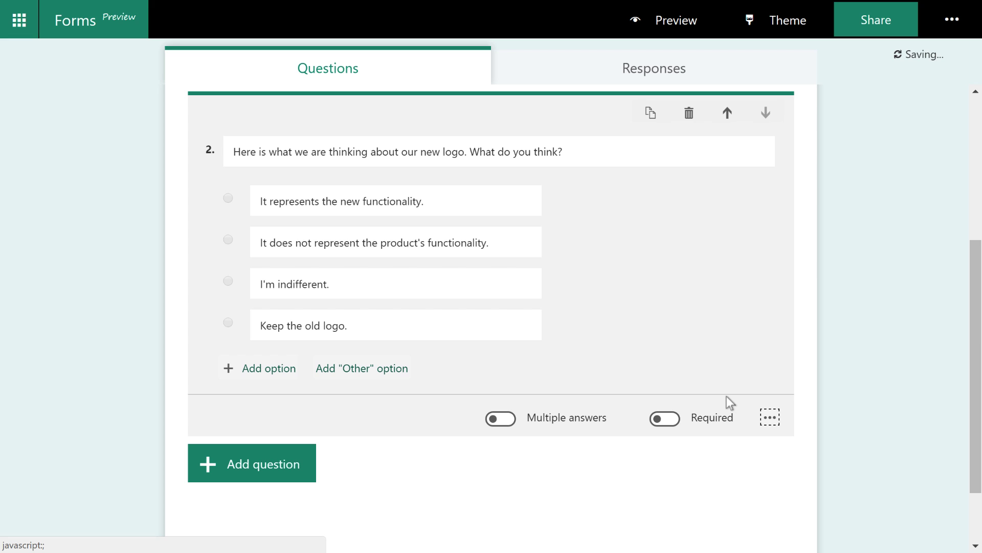
{"action": "left_click", "coordinate": [646, 23]}
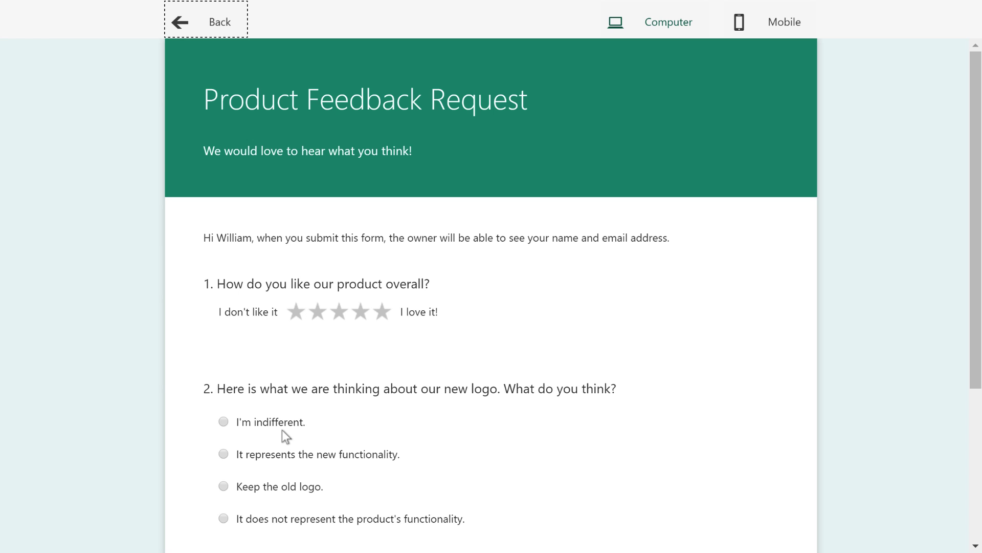
{"action": "left_click", "coordinate": [179, 23]}
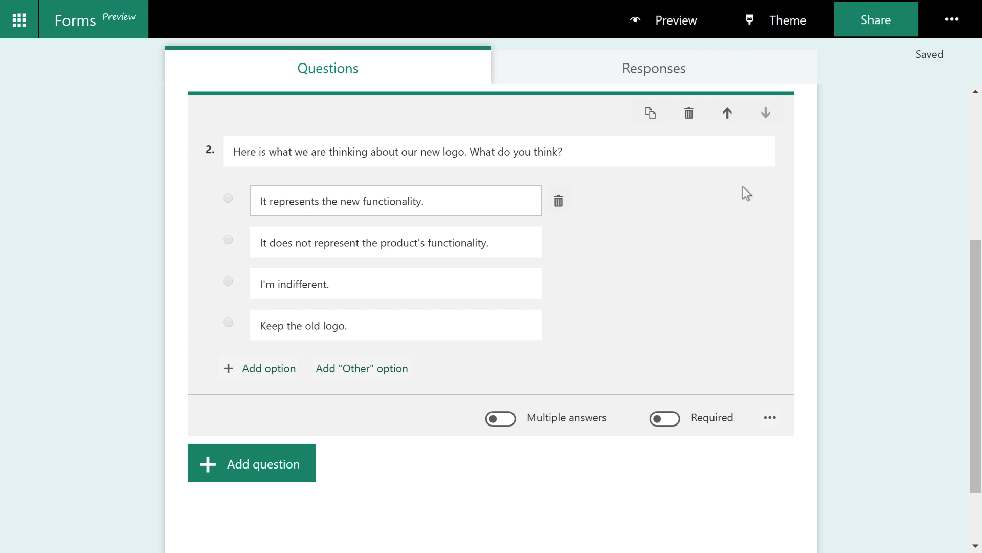
Step: Upload new-logo.jpg as question 2's image
{"action": "mouse_move", "coordinate": [729, 155]}
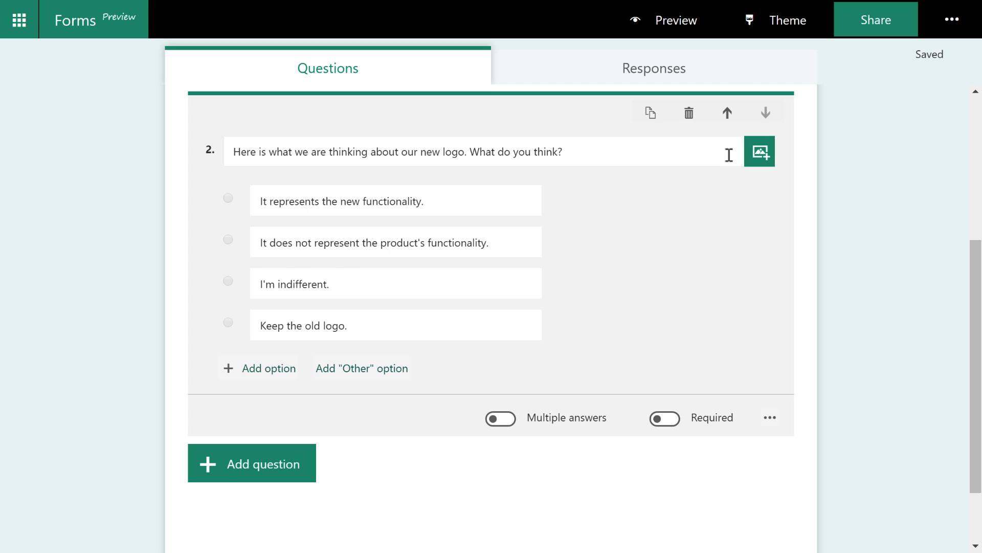
{"action": "left_click", "coordinate": [760, 153]}
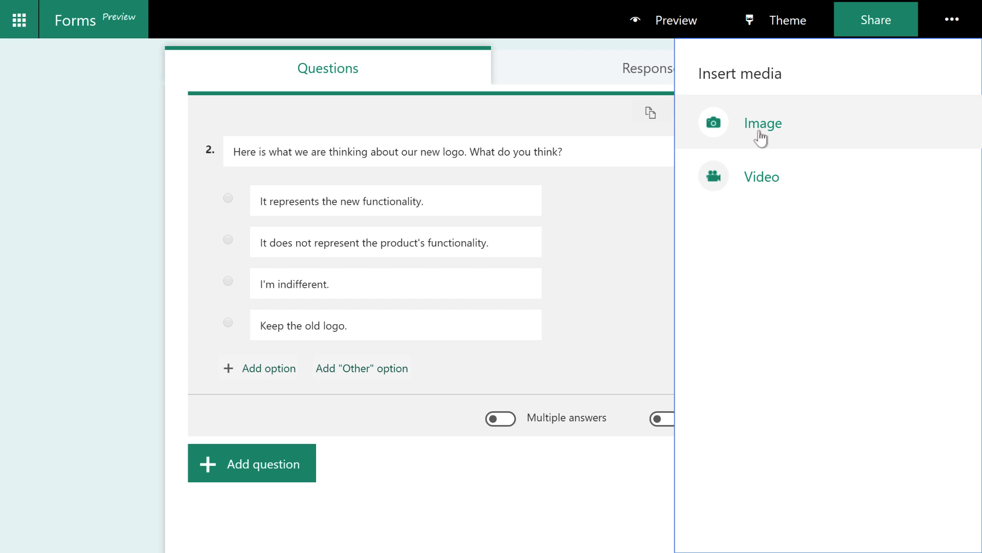
{"action": "left_click", "coordinate": [761, 134]}
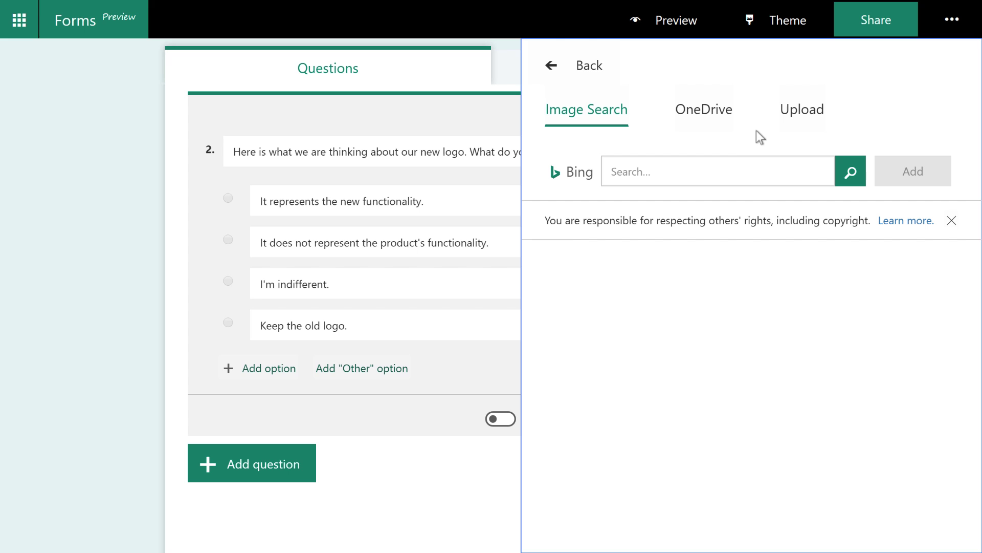
{"action": "left_click", "coordinate": [795, 115]}
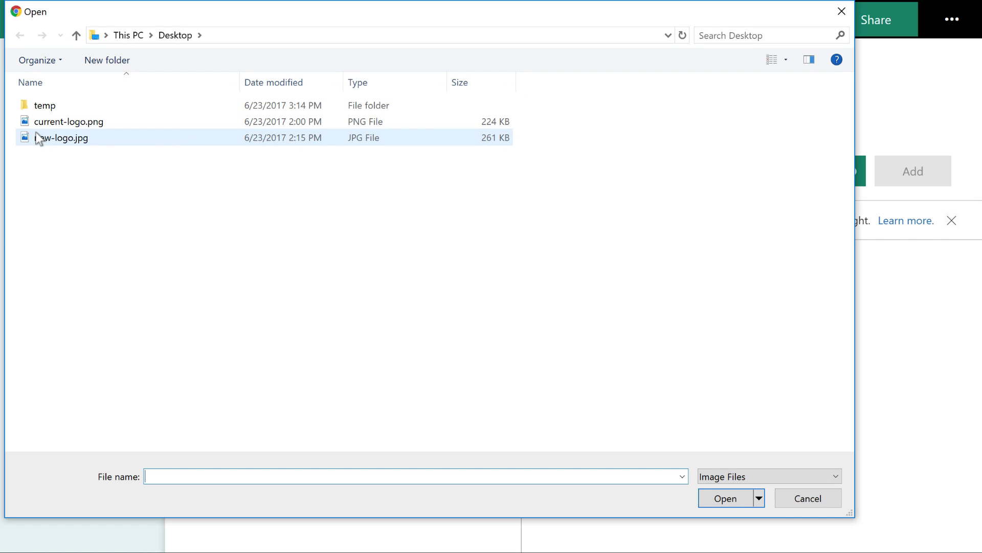
{"action": "double_click", "coordinate": [39, 138]}
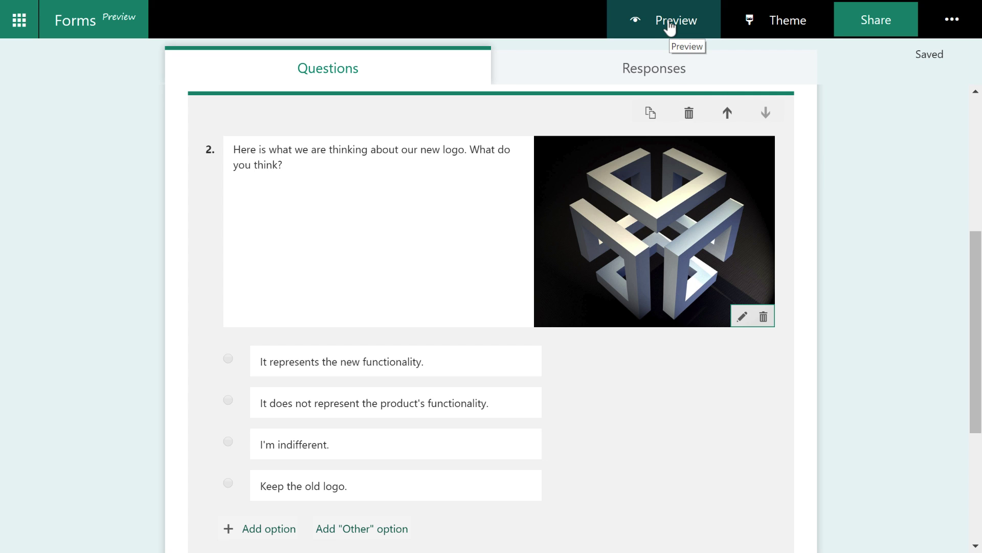
Step: Preview the form with the new logo, scrolling through it, then view the Mobile layout
{"action": "left_click", "coordinate": [670, 27]}
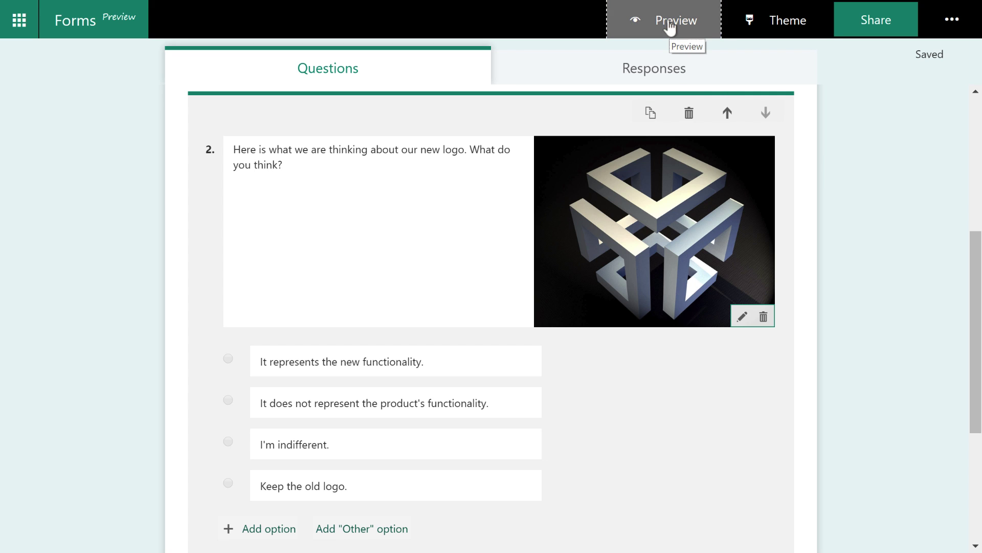
{"action": "scroll", "coordinate": [702, 388], "scroll_direction": "down", "scroll_amount": 5}
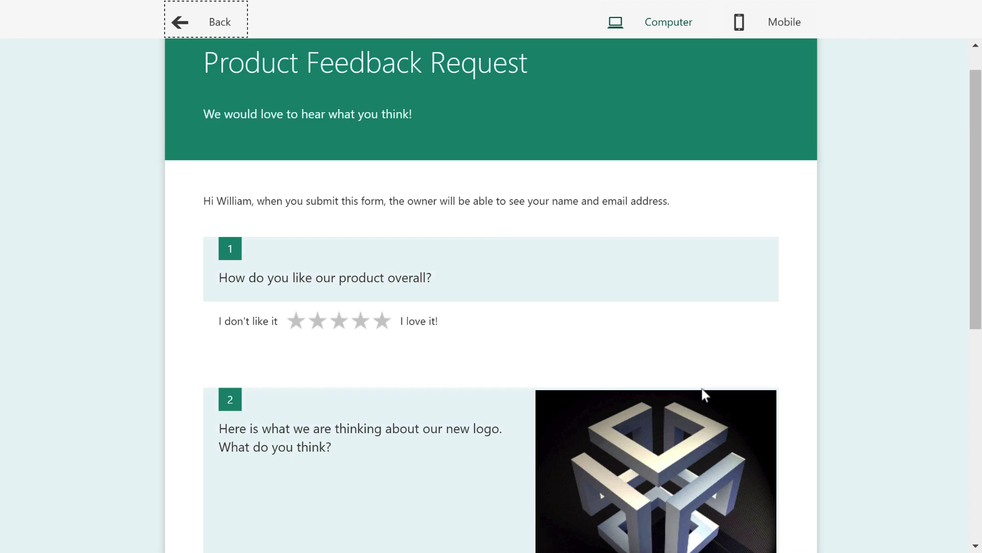
{"action": "scroll", "coordinate": [706, 393], "scroll_direction": "down", "scroll_amount": 2}
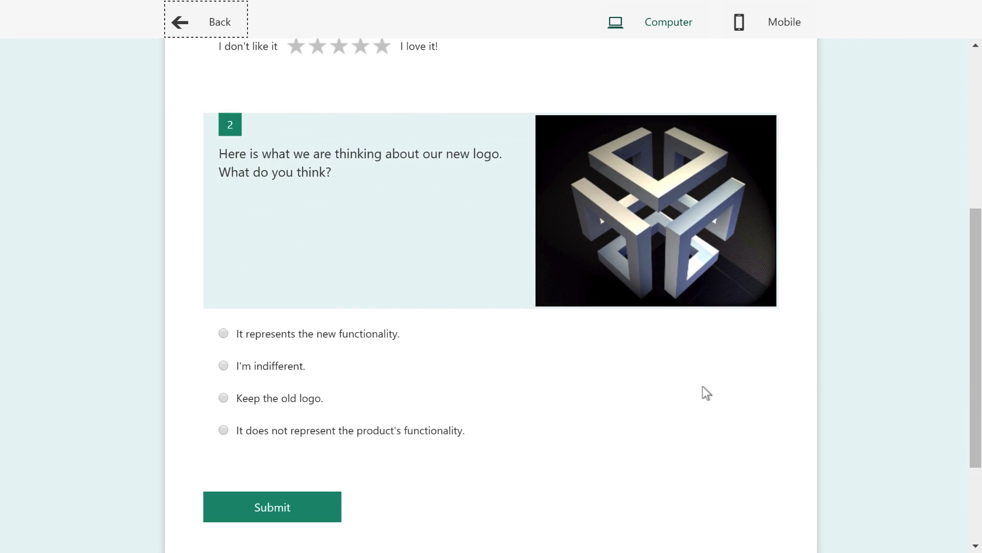
{"action": "scroll", "coordinate": [706, 393], "scroll_direction": "up", "scroll_amount": 3}
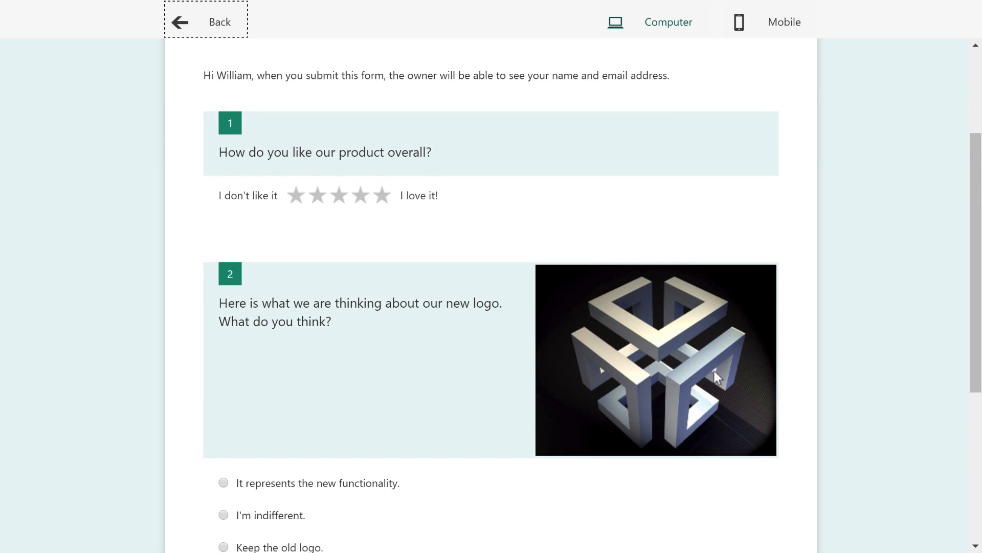
{"action": "left_click", "coordinate": [740, 26]}
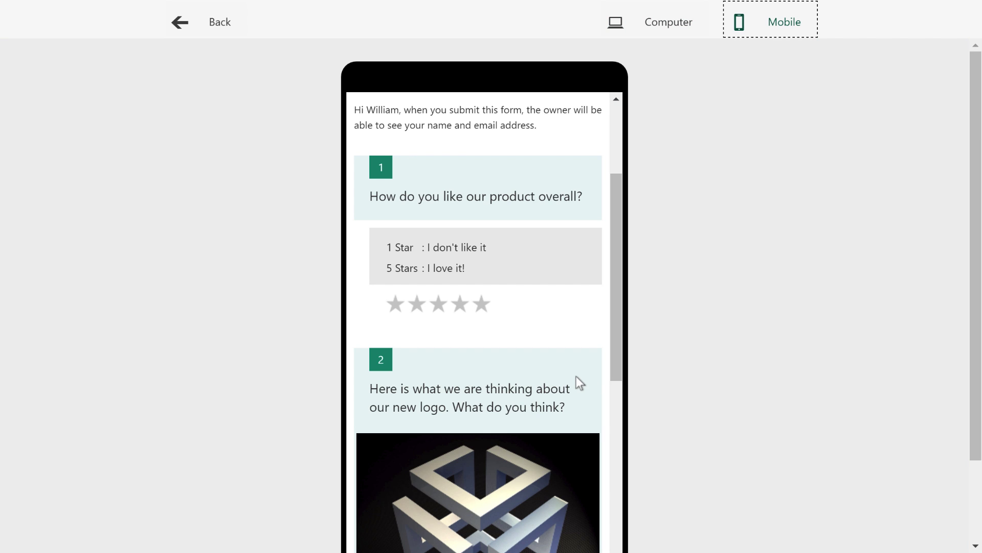
{"action": "scroll", "coordinate": [576, 377], "scroll_direction": "down", "scroll_amount": 2}
{"action": "scroll", "coordinate": [576, 376], "scroll_direction": "down", "scroll_amount": 3}
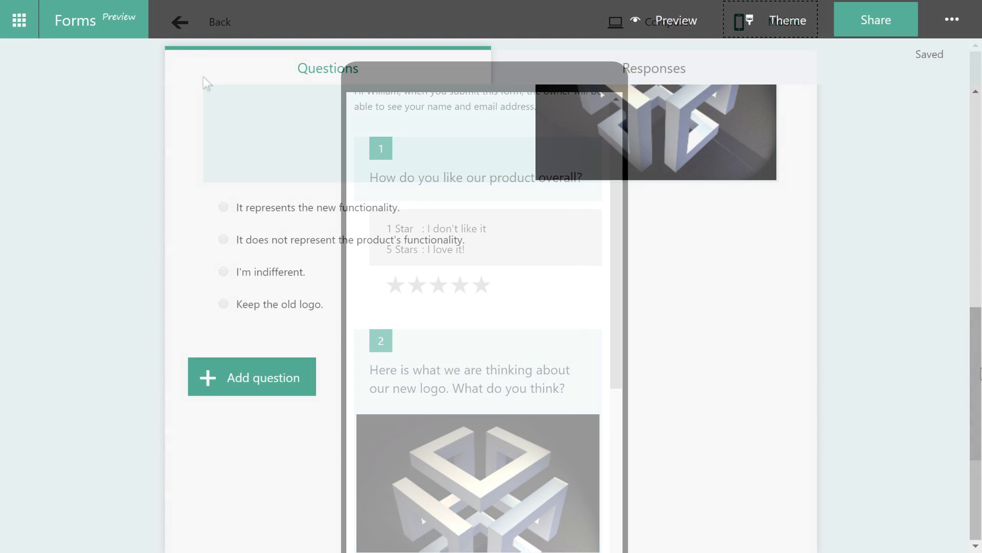
Step: Add a Text question and restrict its answers to numbers greater than 5
{"action": "left_click", "coordinate": [275, 388]}
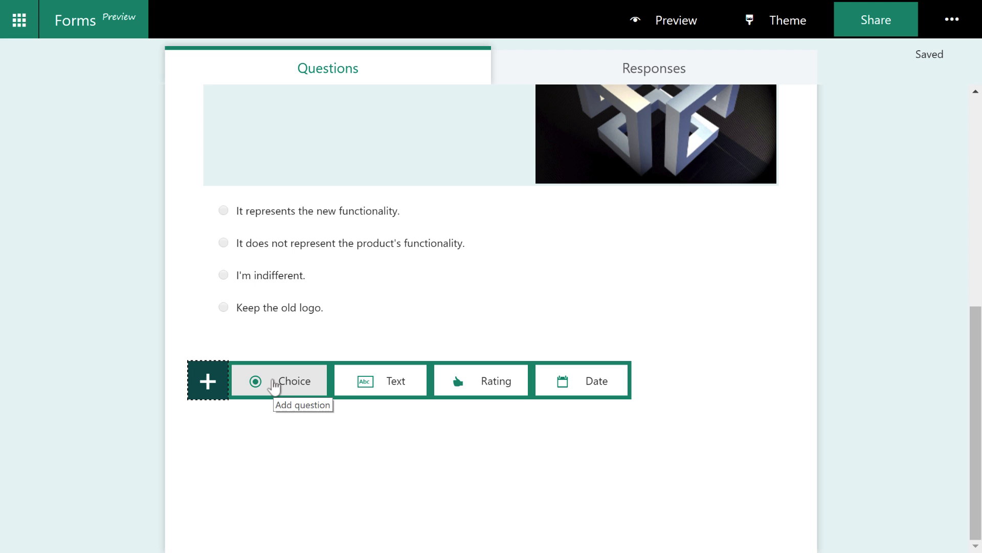
{"action": "left_click", "coordinate": [393, 387]}
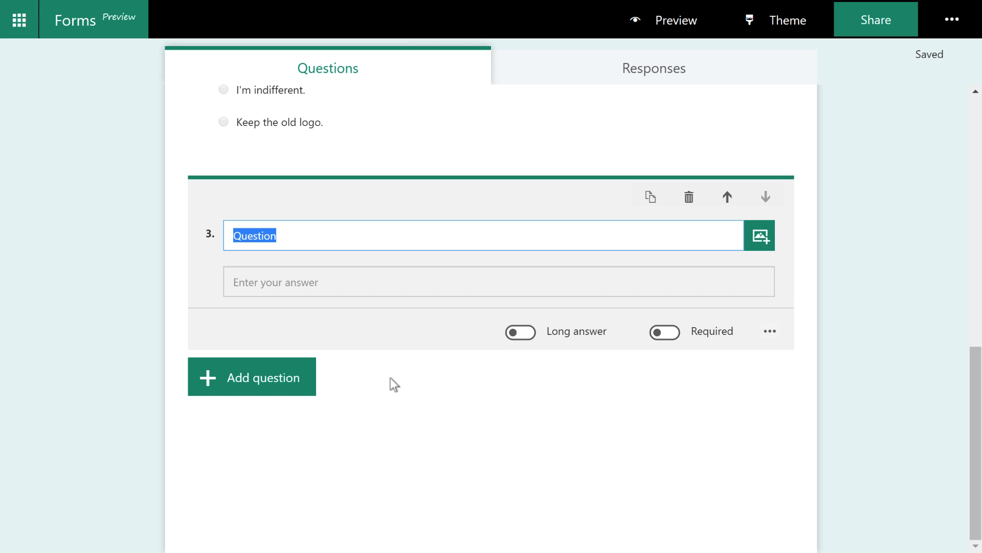
{"action": "left_click", "coordinate": [769, 335]}
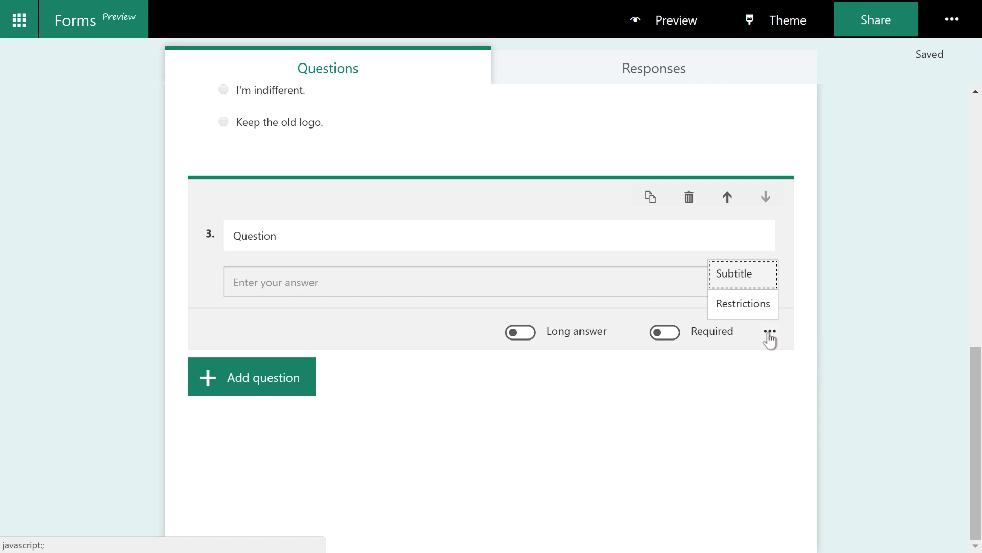
{"action": "left_click", "coordinate": [752, 307]}
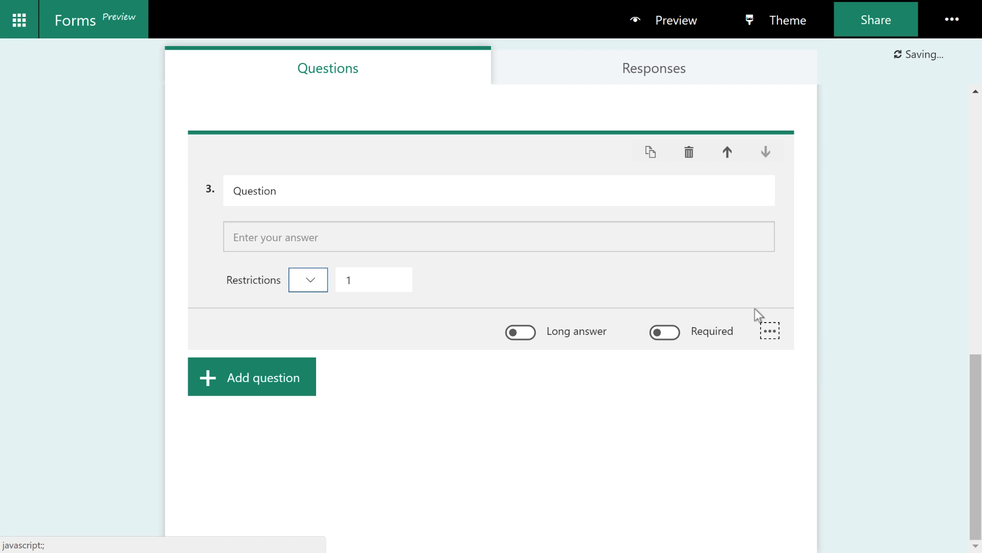
{"action": "left_click", "coordinate": [308, 282]}
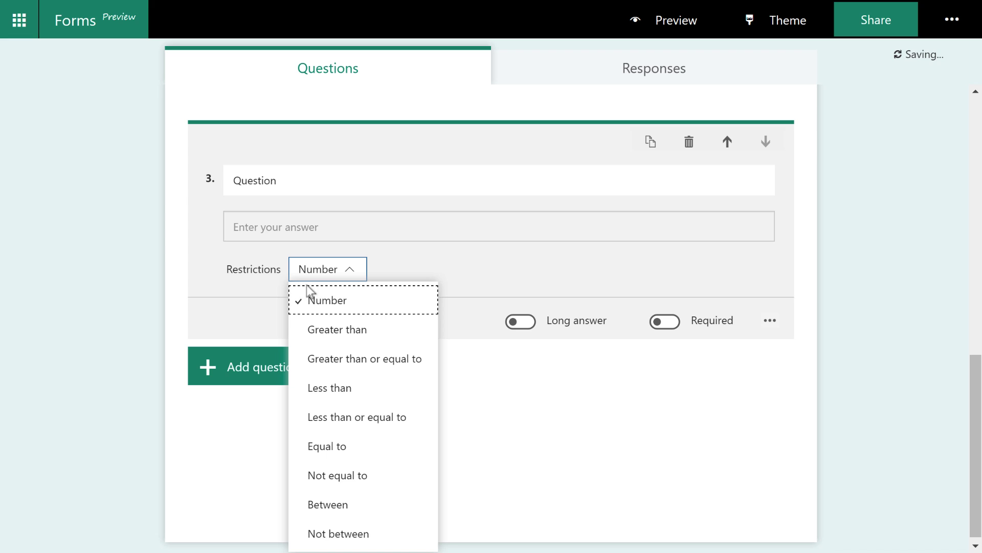
{"action": "left_click", "coordinate": [337, 331]}
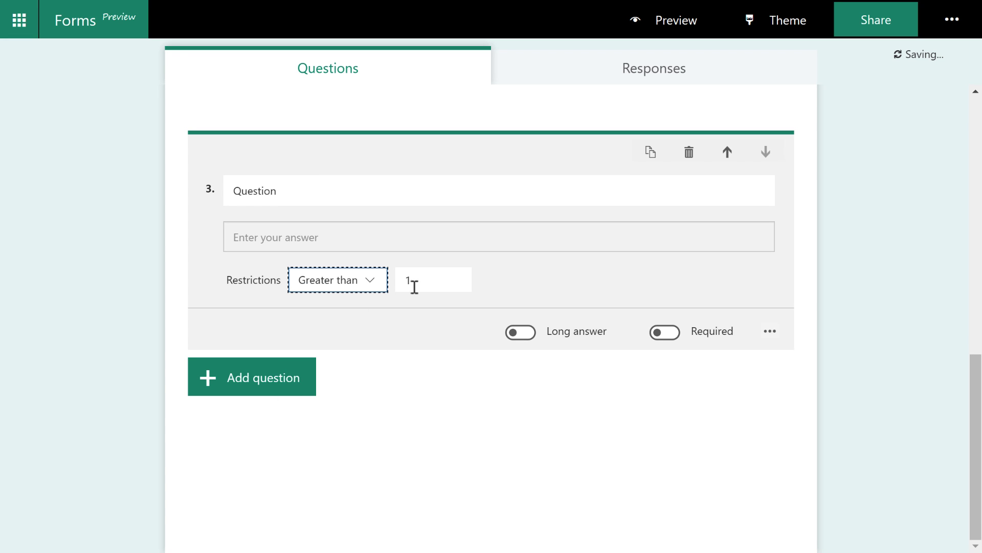
{"action": "left_click_drag", "start_coordinate": [413, 284], "coordinate": [392, 281]}
{"action": "type", "text": "5"}
Step: Try a Between 5 and 8 range, then reset to Number and turn Restrictions off
{"action": "left_click", "coordinate": [365, 283]}
{"action": "left_click", "coordinate": [350, 506]}
{"action": "left_click", "coordinate": [548, 287]}
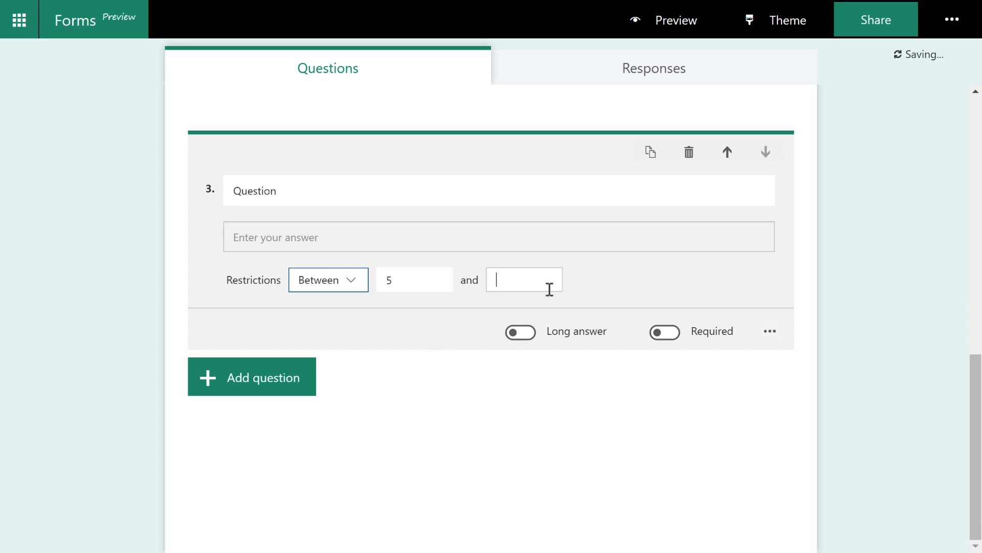
{"action": "type", "text": "8"}
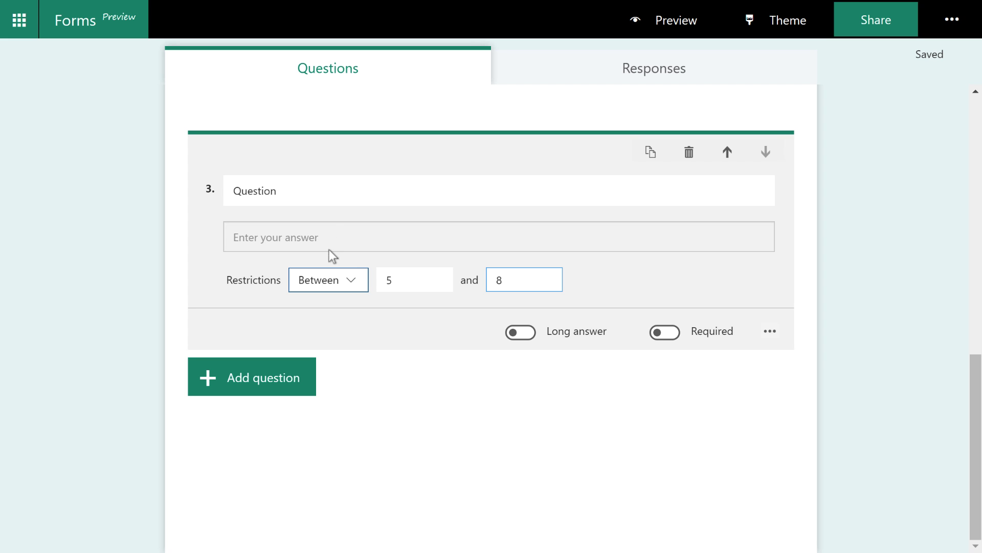
{"action": "left_click", "coordinate": [337, 286]}
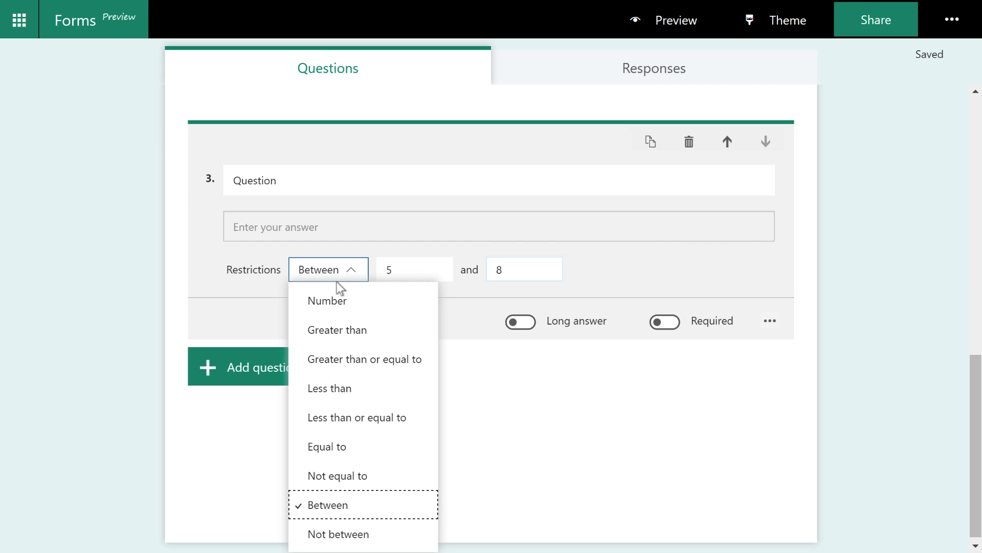
{"action": "left_click", "coordinate": [339, 297]}
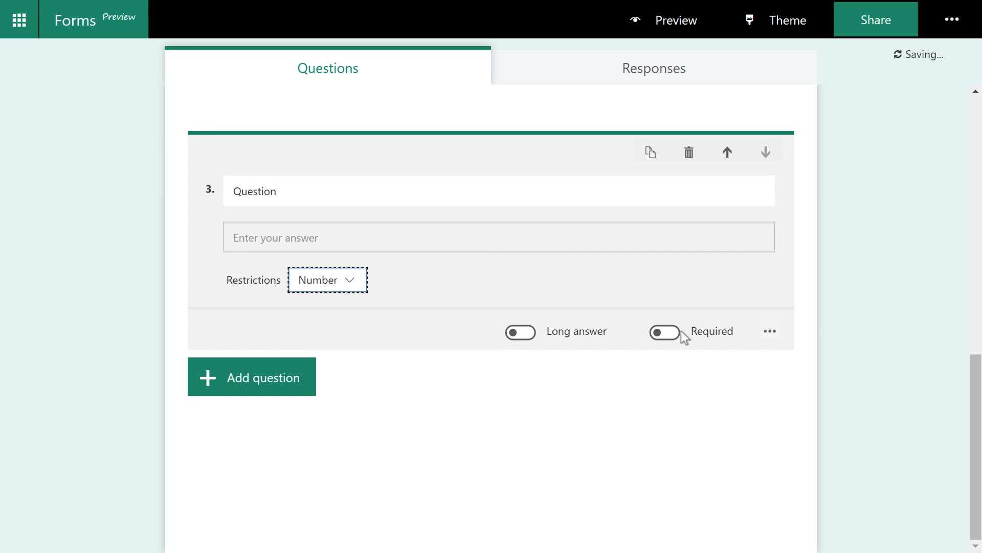
{"action": "left_click", "coordinate": [771, 333]}
{"action": "left_click", "coordinate": [747, 305]}
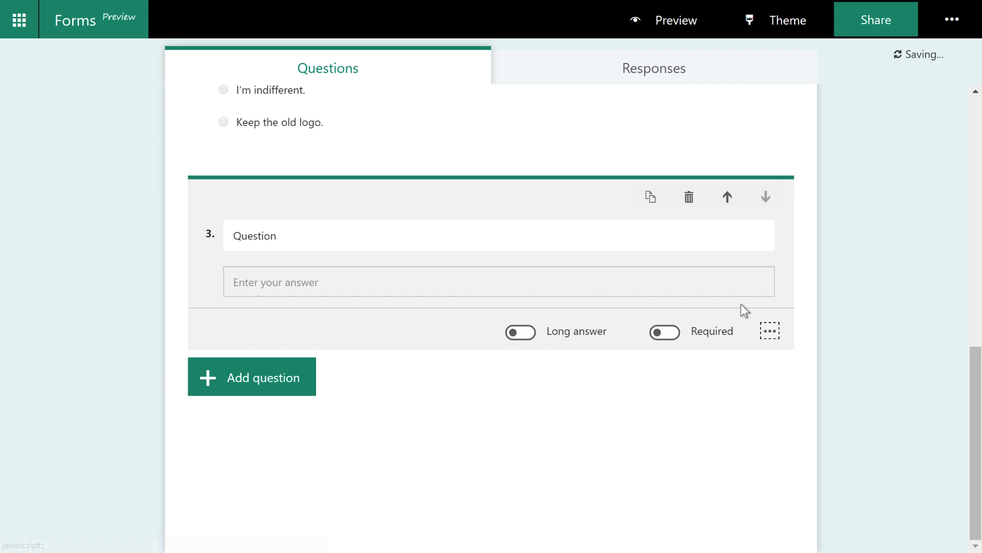
Step: Title question 3 "What do you think about our product?"
{"action": "left_click", "coordinate": [350, 242]}
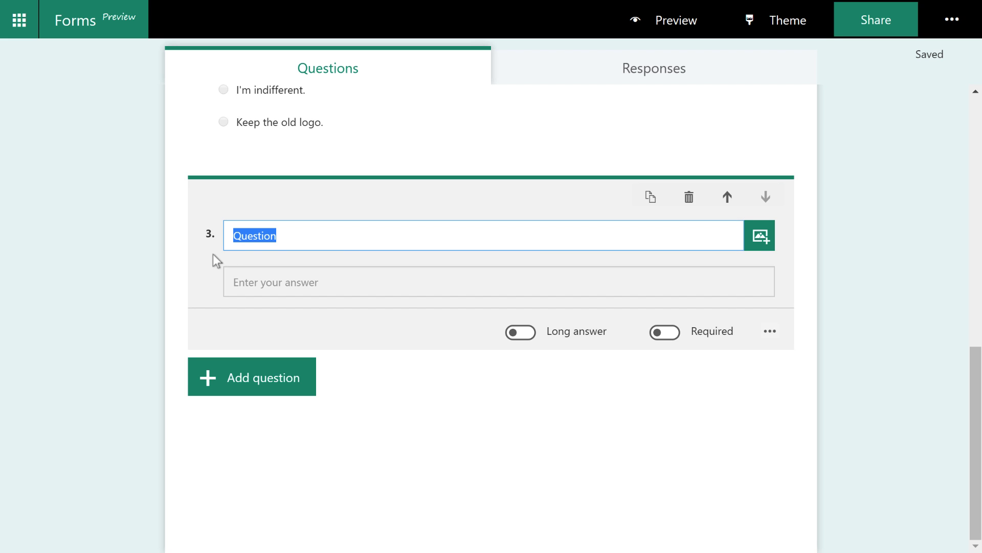
{"action": "type", "text": "What do you"}
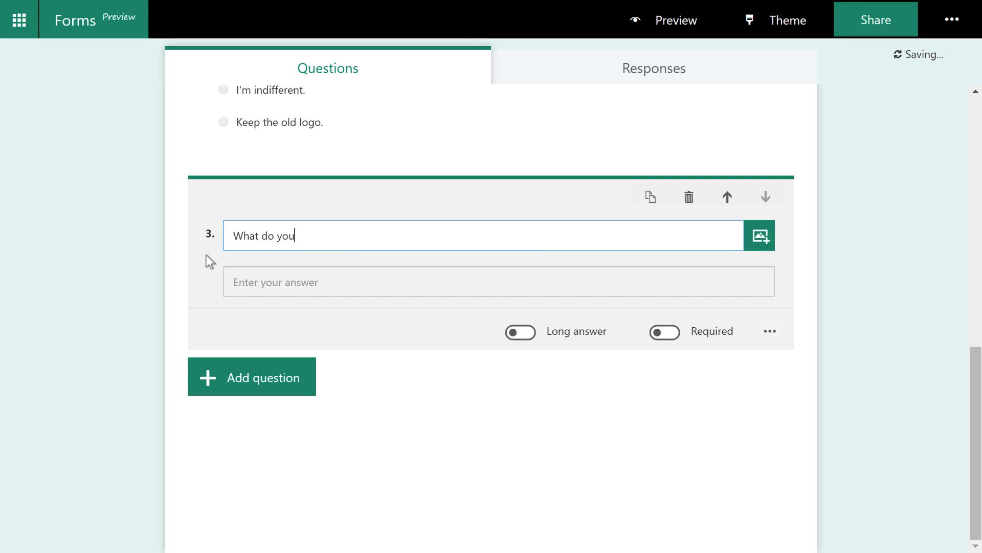
{"action": "type", "text": " think about our product?"}
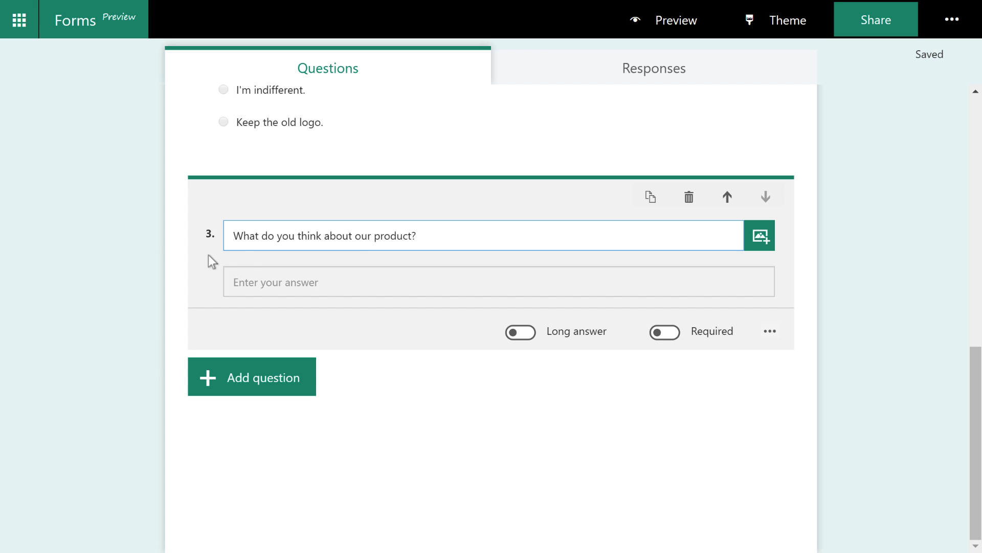
Step: Give question 3 the subtitle "Please be honest, we can take it!" and enable long answers
{"action": "left_click", "coordinate": [771, 332]}
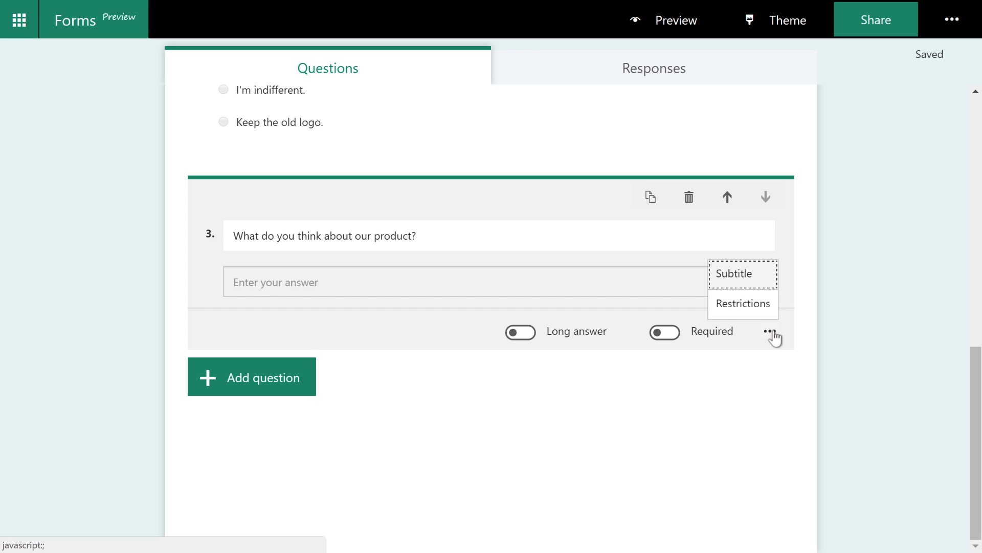
{"action": "left_click", "coordinate": [745, 277]}
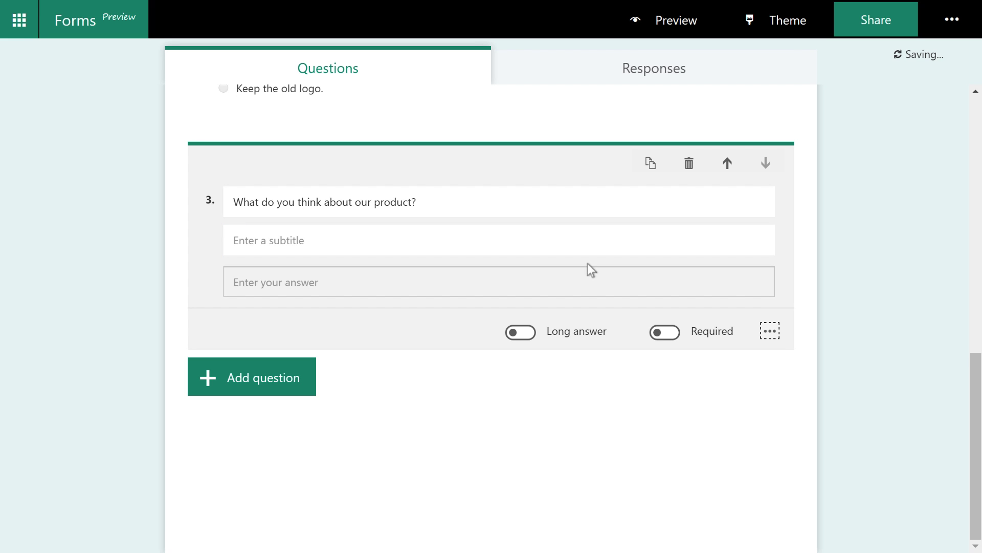
{"action": "left_click", "coordinate": [517, 246]}
{"action": "type", "text": "Plea"}
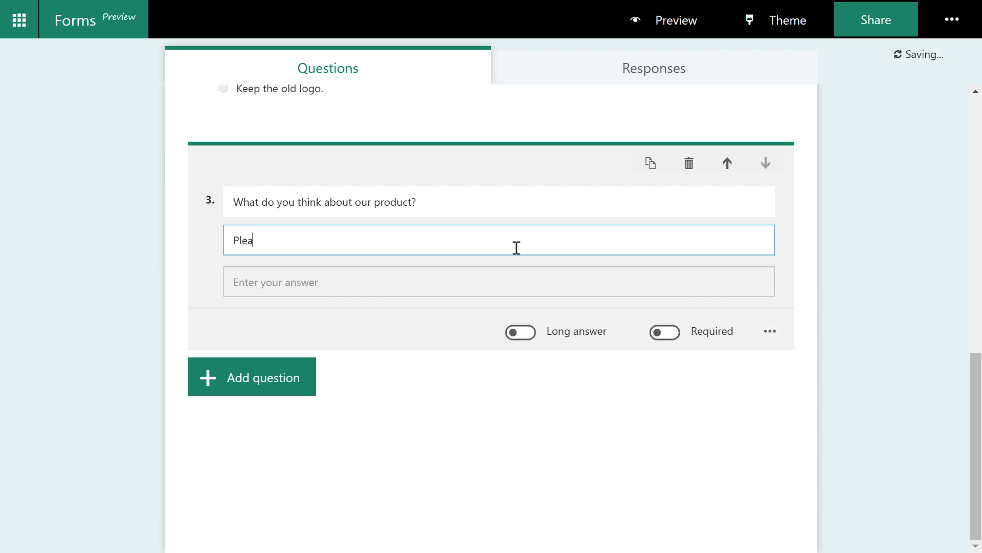
{"action": "type", "text": "se be honest, we can take it!"}
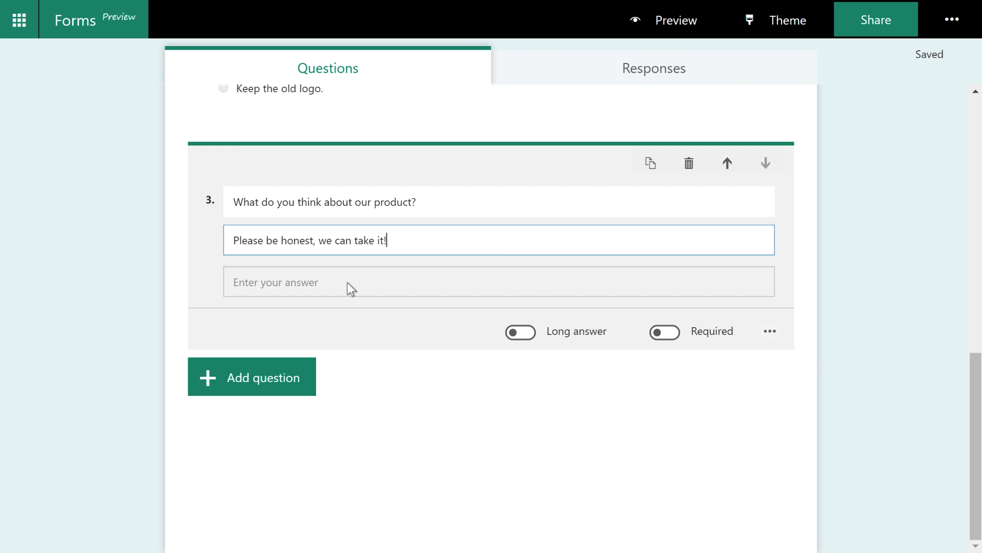
{"action": "left_click", "coordinate": [524, 332]}
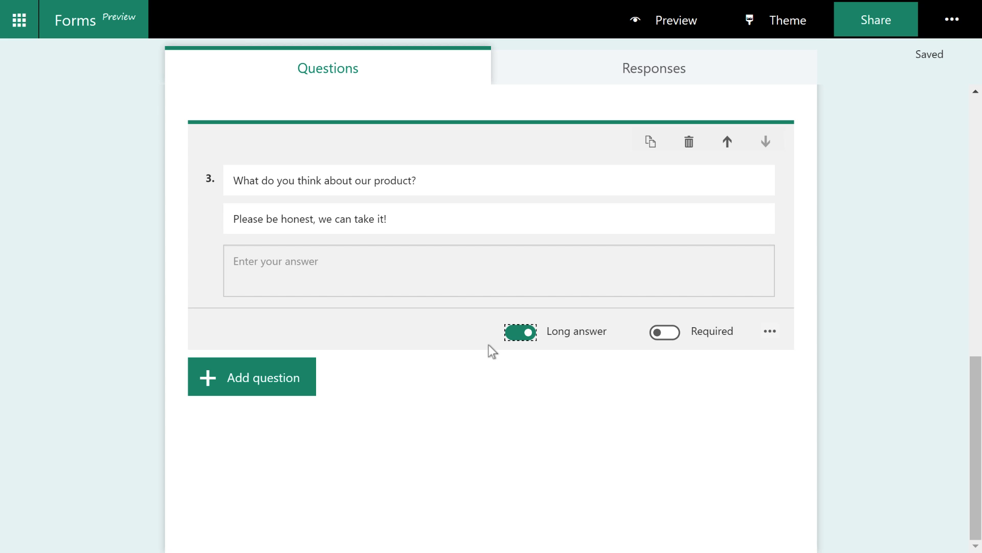
{"action": "scroll", "coordinate": [490, 346], "scroll_direction": "up", "scroll_amount": 6}
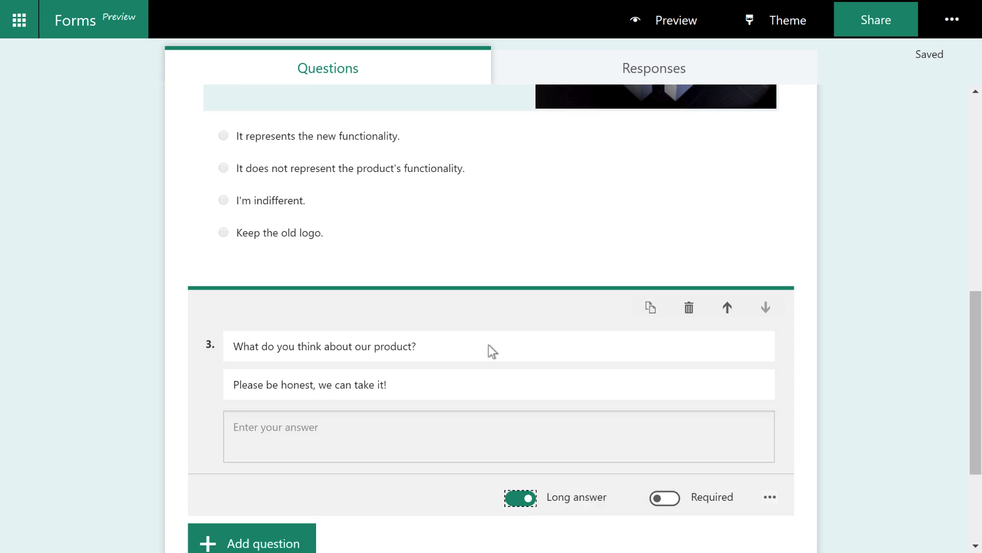
{"action": "scroll", "coordinate": [489, 345], "scroll_direction": "up", "scroll_amount": 6}
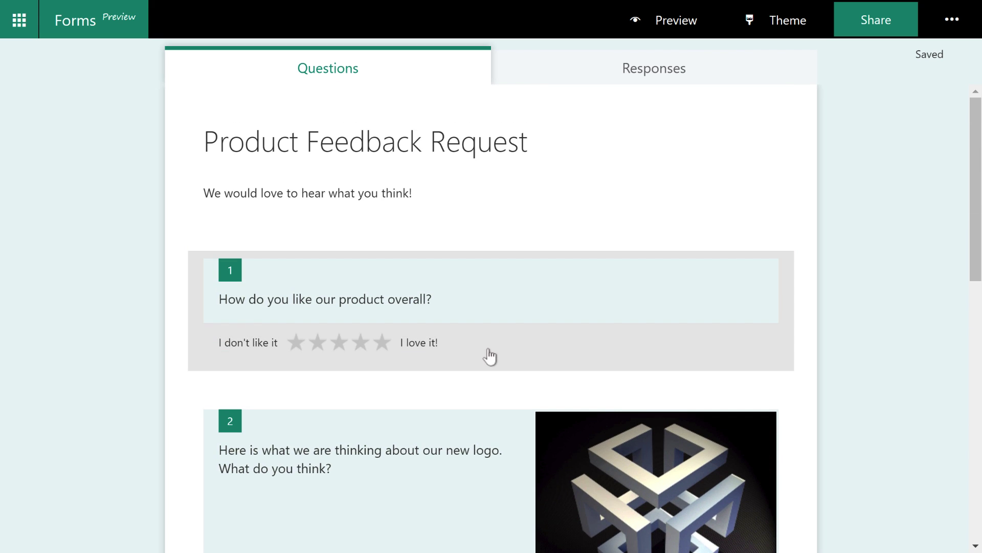
{"action": "scroll", "coordinate": [491, 357], "scroll_direction": "down", "scroll_amount": 7}
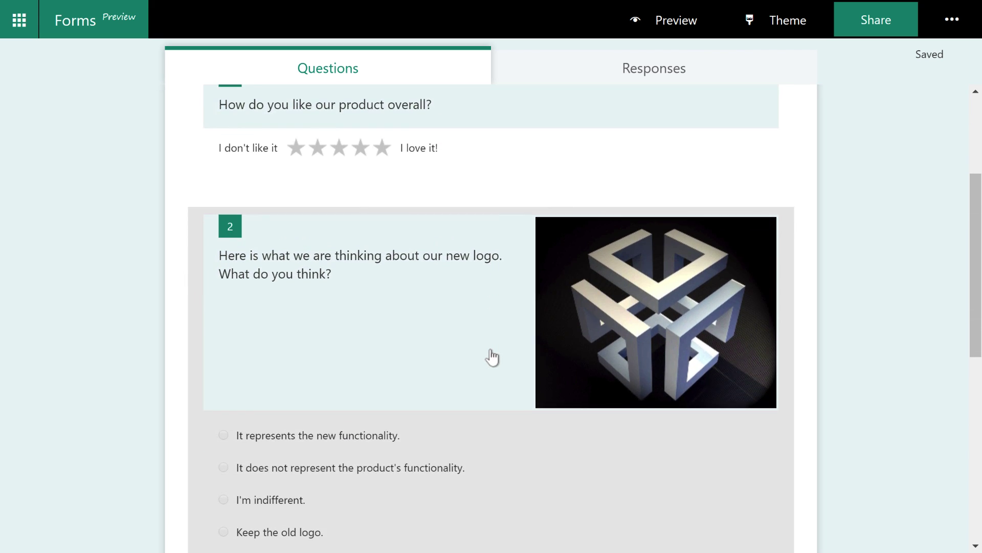
{"action": "scroll", "coordinate": [491, 357], "scroll_direction": "down", "scroll_amount": 5}
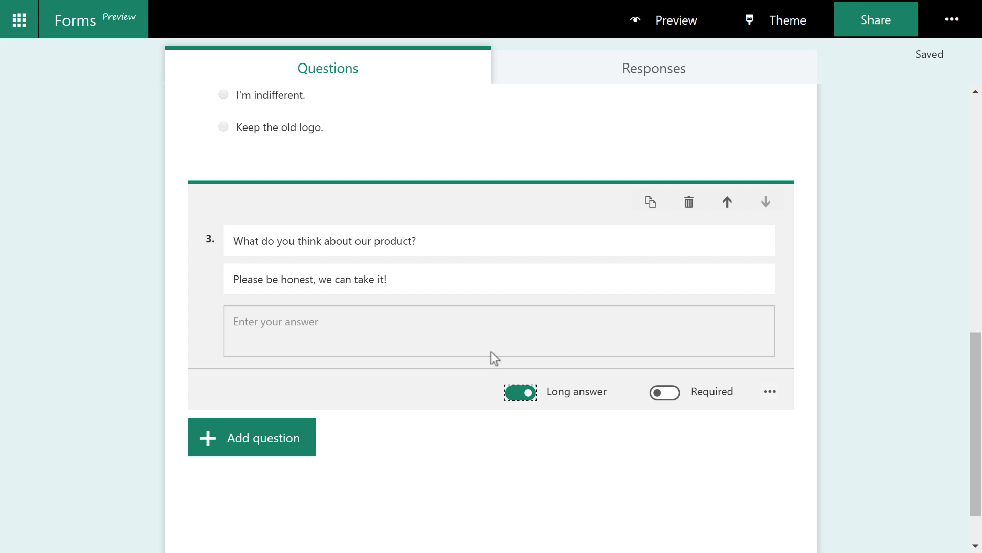
{"action": "scroll", "coordinate": [491, 352], "scroll_direction": "up", "scroll_amount": 5}
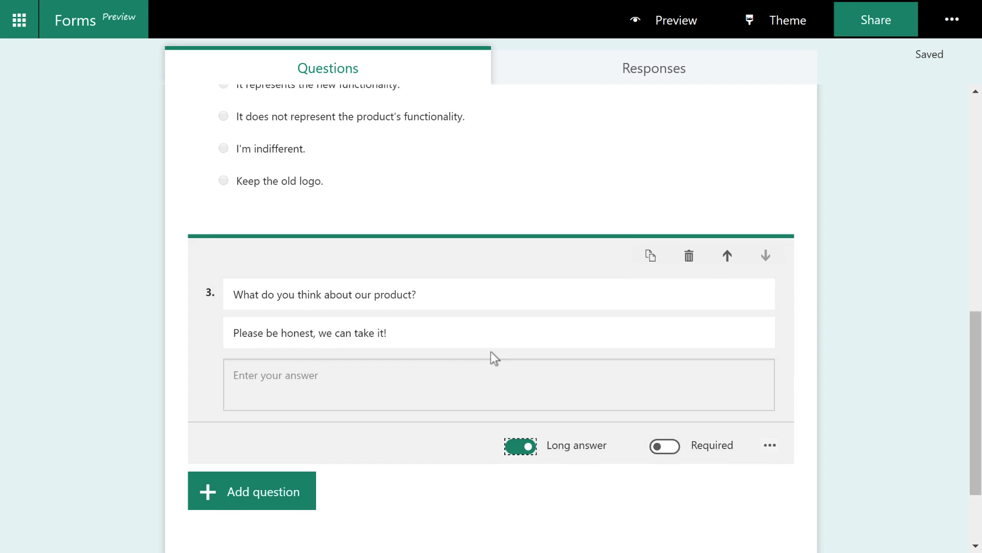
{"action": "scroll", "coordinate": [495, 358], "scroll_direction": "up", "scroll_amount": 4}
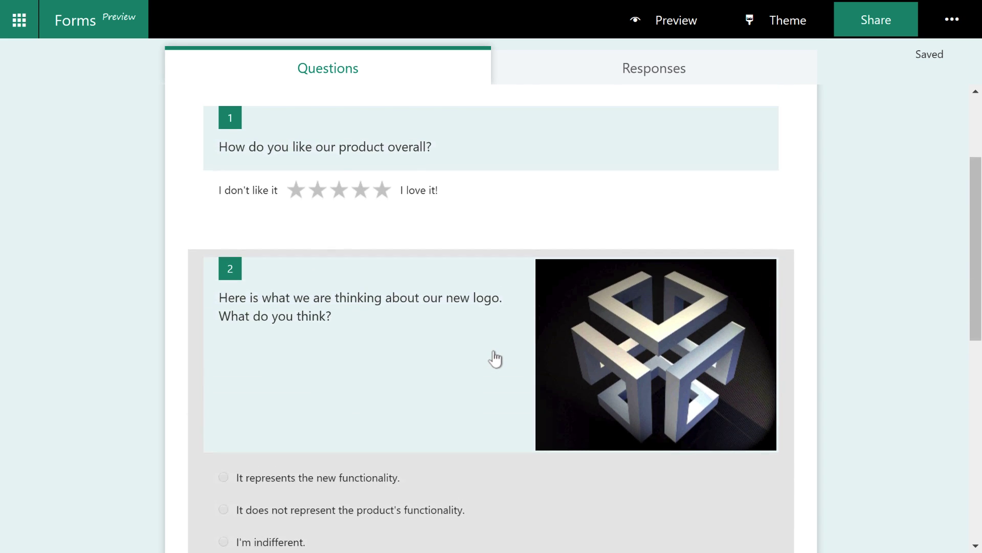
{"action": "scroll", "coordinate": [495, 358], "scroll_direction": "down", "scroll_amount": 1}
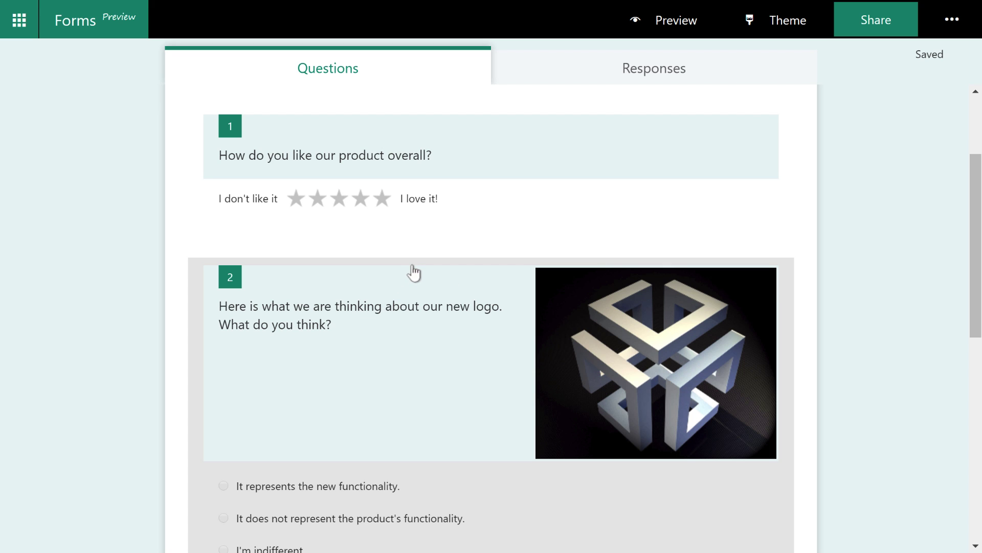
Step: Move the logo question below the product feedback question and finish editing it
{"action": "left_click", "coordinate": [416, 270]}
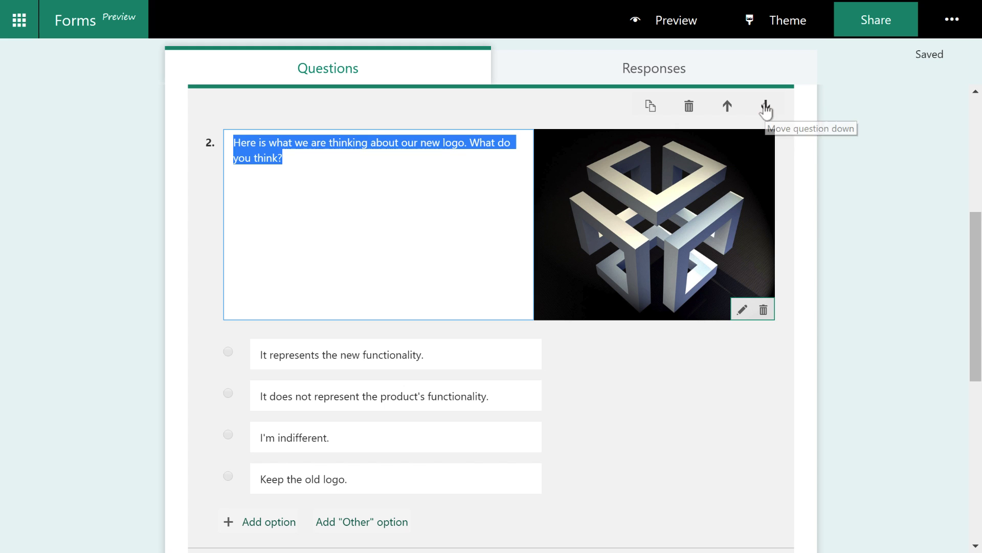
{"action": "left_click", "coordinate": [766, 106]}
{"action": "scroll", "coordinate": [715, 264], "scroll_direction": "up", "scroll_amount": 3}
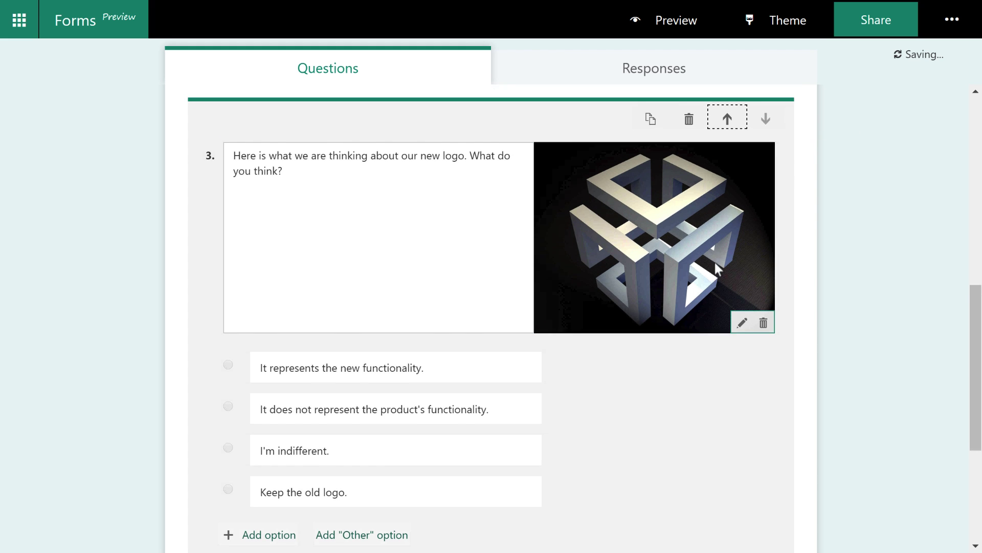
{"action": "scroll", "coordinate": [714, 263], "scroll_direction": "up", "scroll_amount": 5}
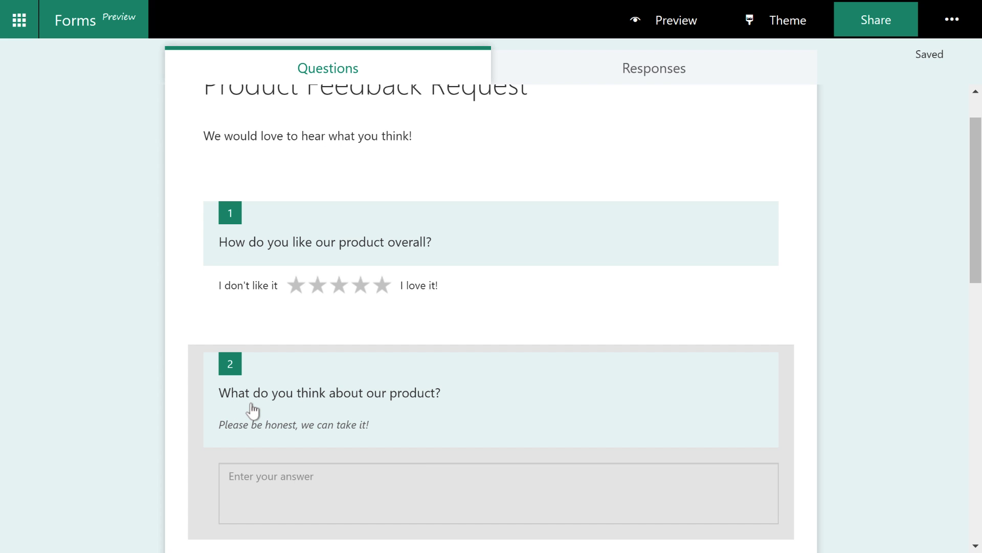
{"action": "scroll", "coordinate": [252, 410], "scroll_direction": "down", "scroll_amount": 7}
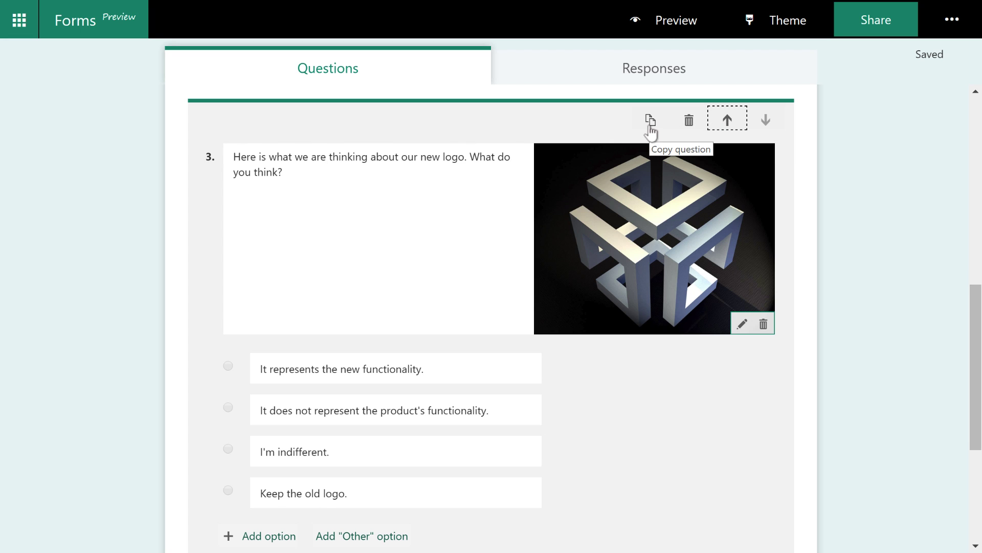
{"action": "left_click", "coordinate": [651, 123]}
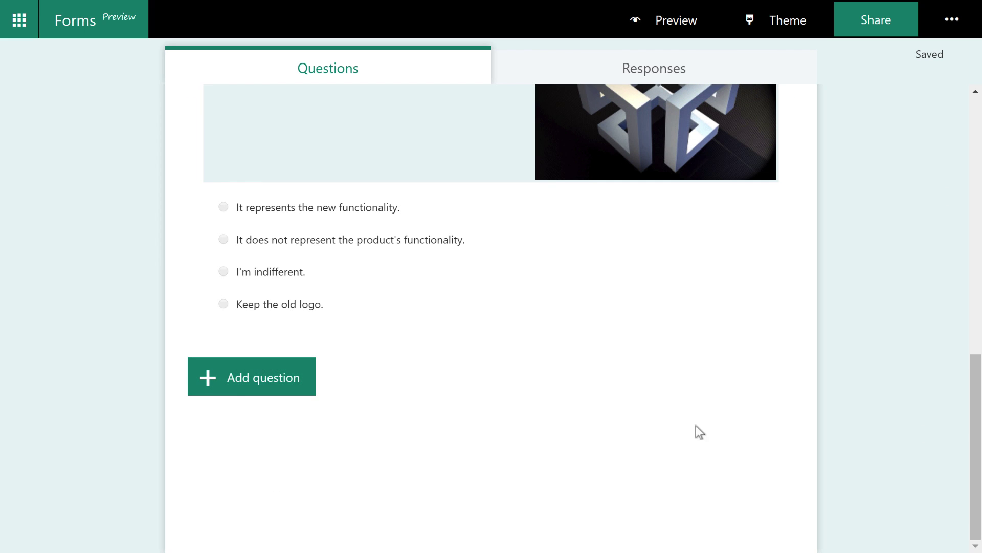
Step: Add a Date question titled "When did you start using our product?"
{"action": "left_click", "coordinate": [243, 388]}
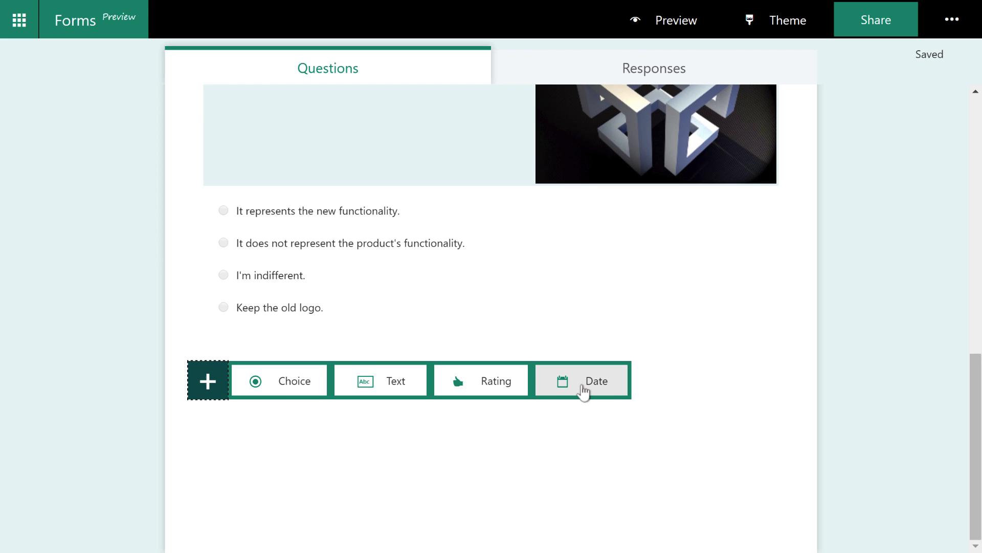
{"action": "left_click", "coordinate": [584, 389]}
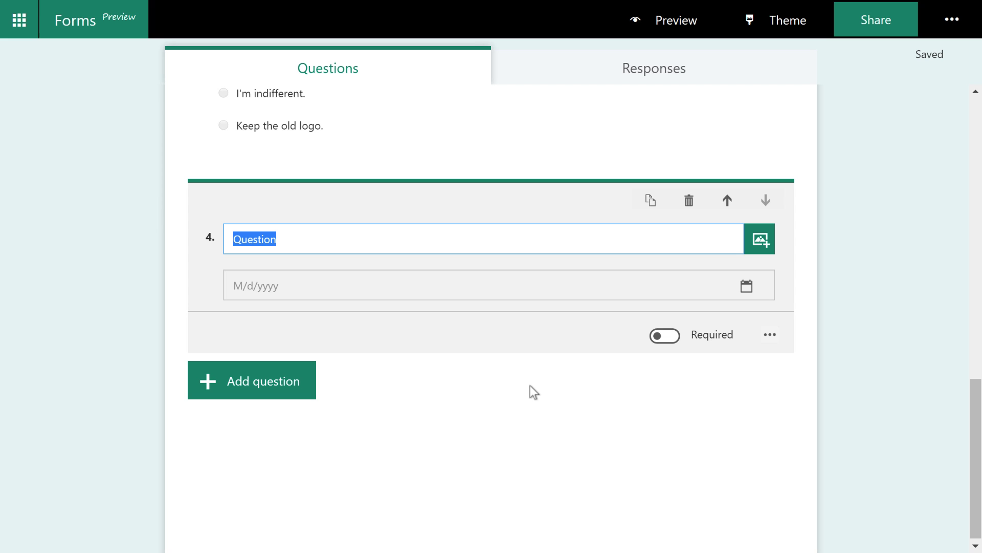
{"action": "type", "text": "When did "}
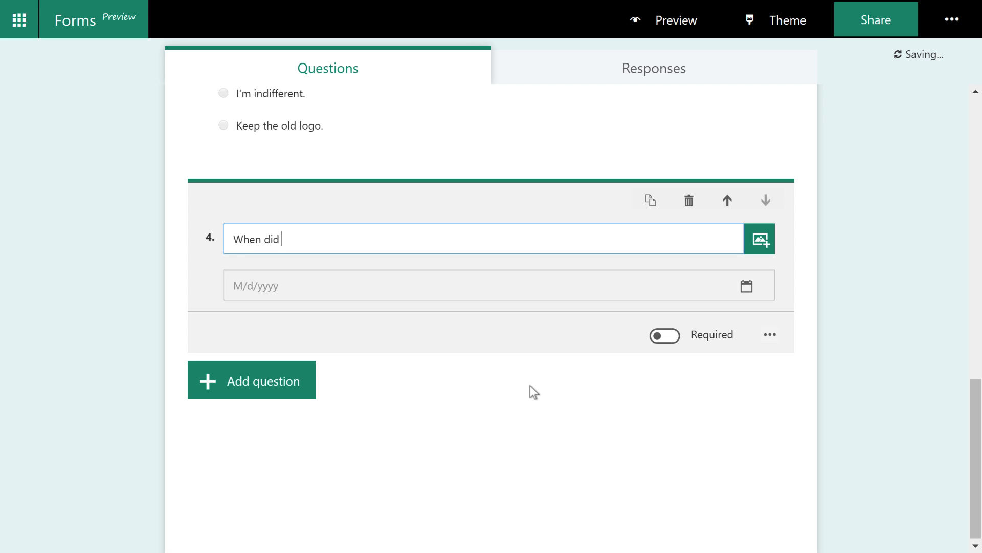
{"action": "type", "text": "you start using our product?"}
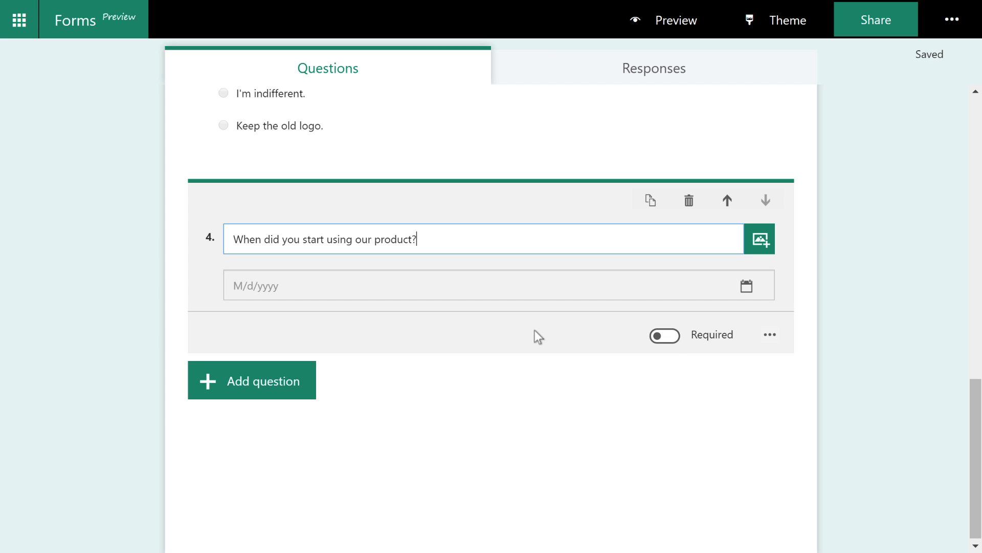
{"action": "left_click", "coordinate": [770, 339]}
{"action": "left_click", "coordinate": [770, 338]}
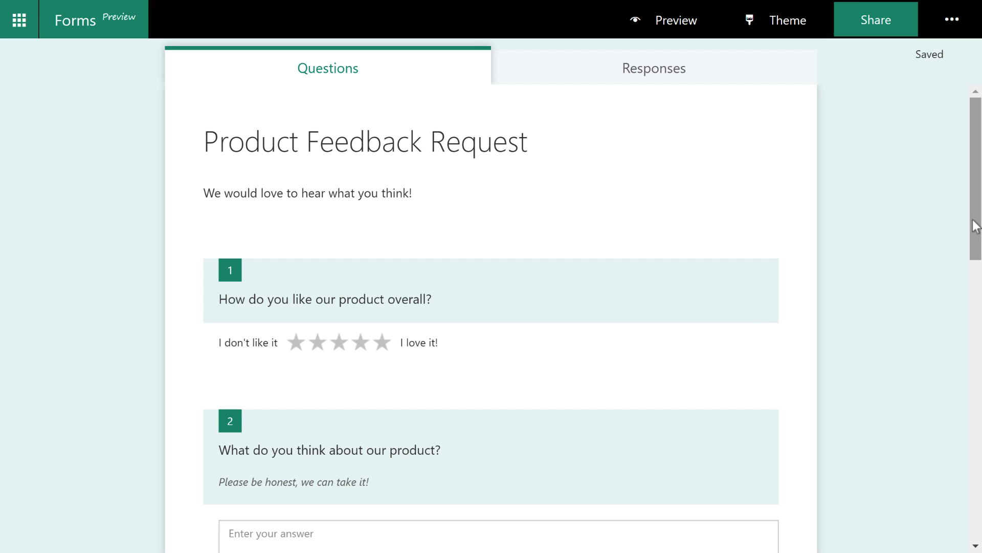
{"action": "left_click_drag", "start_coordinate": [976, 220], "coordinate": [965, 403]}
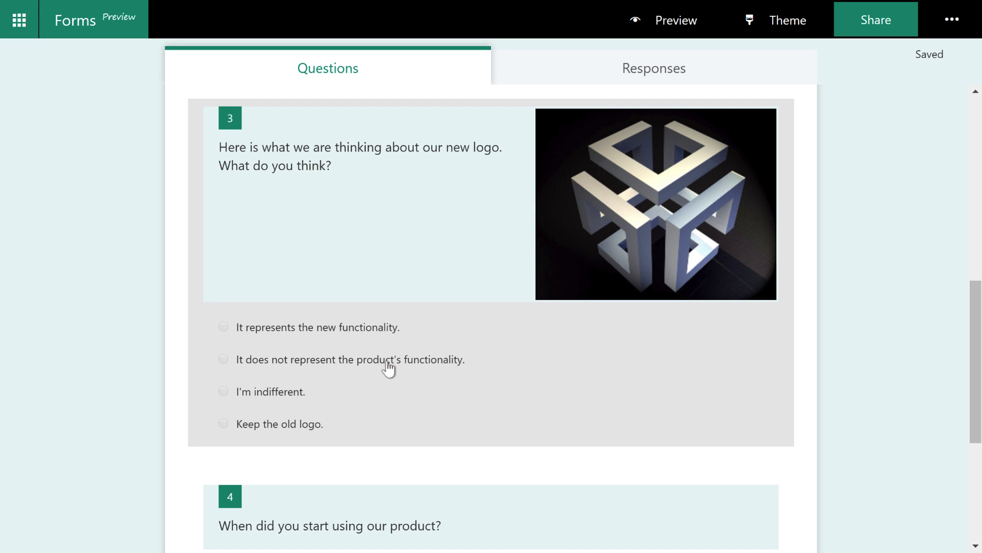
Step: Add a Text question "Why do you feel this way?" and move it above the date question
{"action": "scroll", "coordinate": [387, 366], "scroll_direction": "down", "scroll_amount": 5}
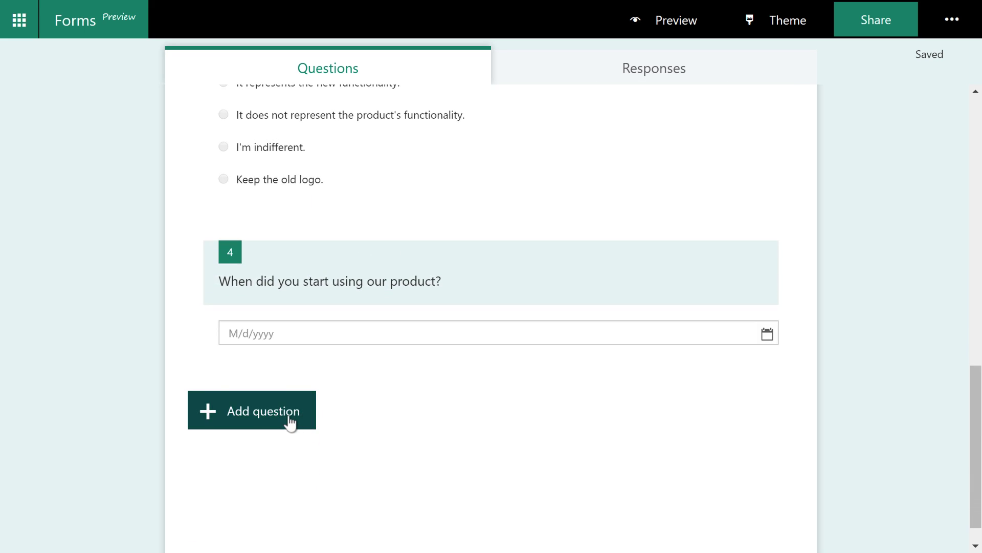
{"action": "left_click", "coordinate": [289, 423]}
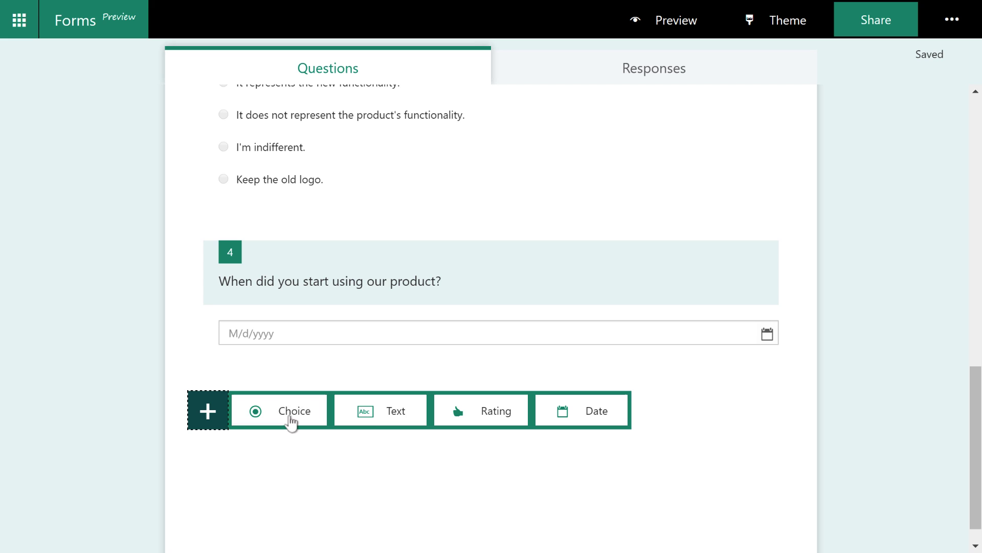
{"action": "left_click", "coordinate": [372, 420]}
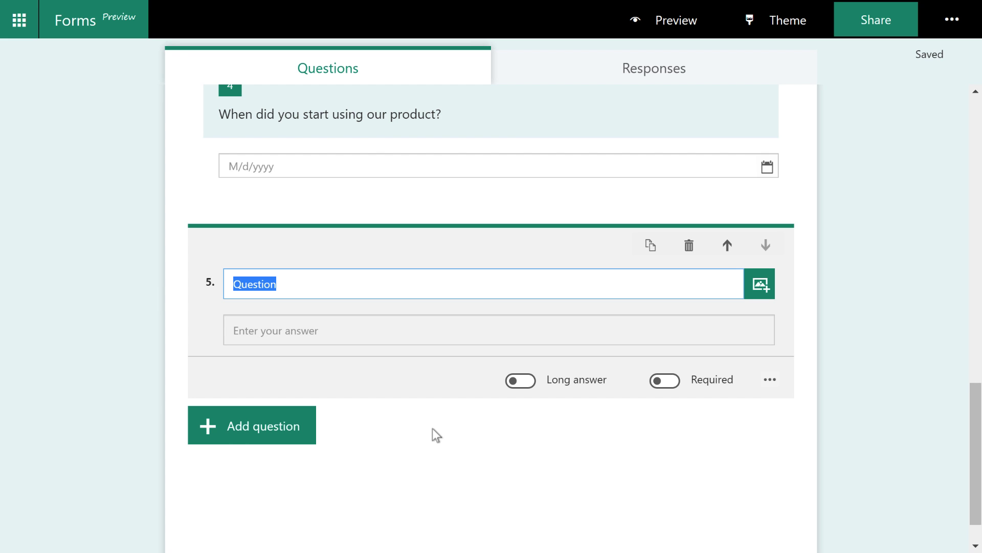
{"action": "type", "text": "Why do you "}
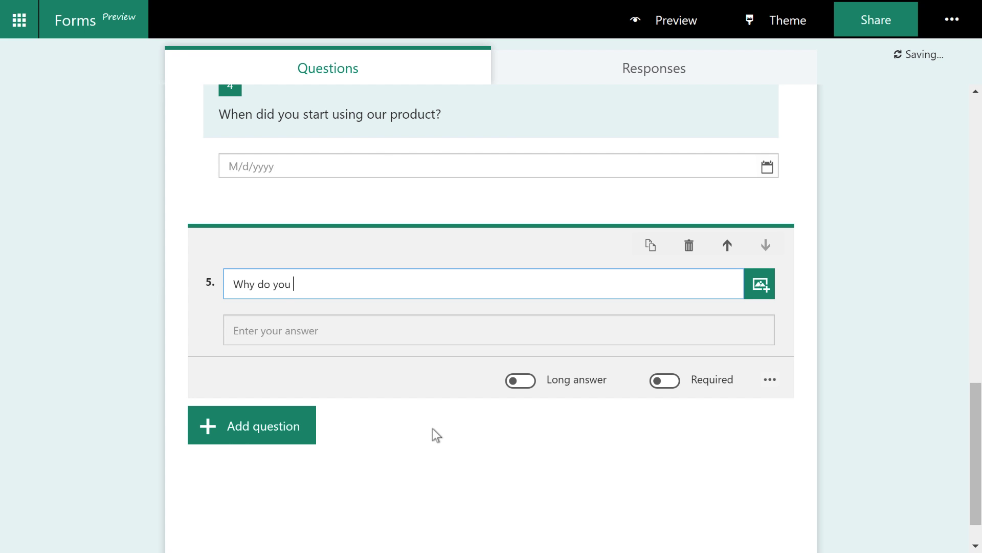
{"action": "type", "text": "feel this way?"}
{"action": "left_click", "coordinate": [727, 247]}
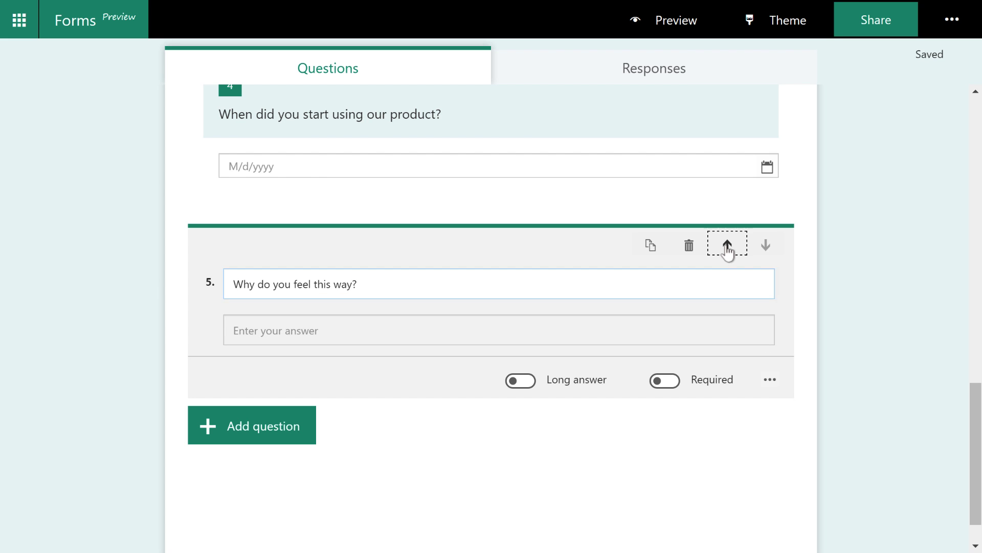
{"action": "scroll", "coordinate": [727, 248], "scroll_direction": "up", "scroll_amount": 4}
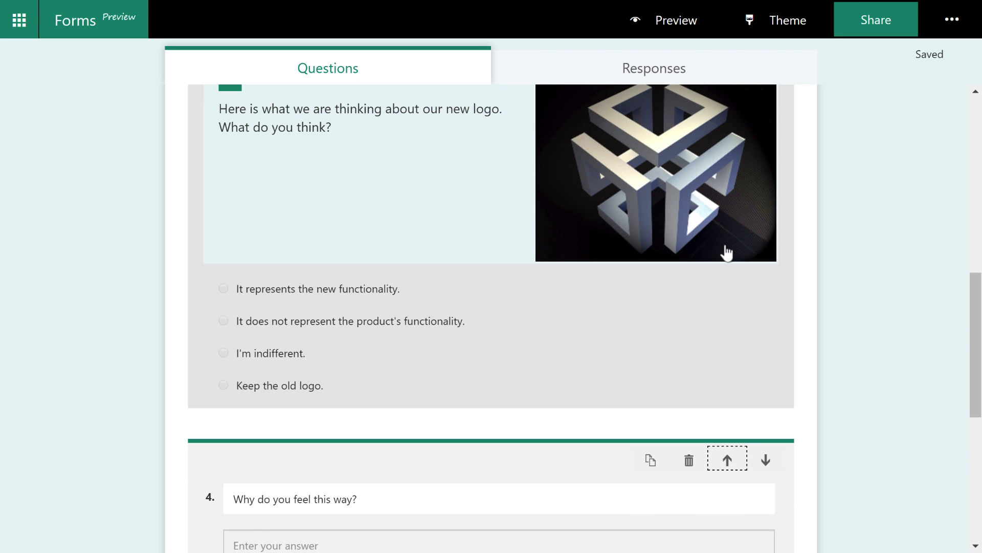
{"action": "scroll", "coordinate": [727, 253], "scroll_direction": "down", "scroll_amount": 1}
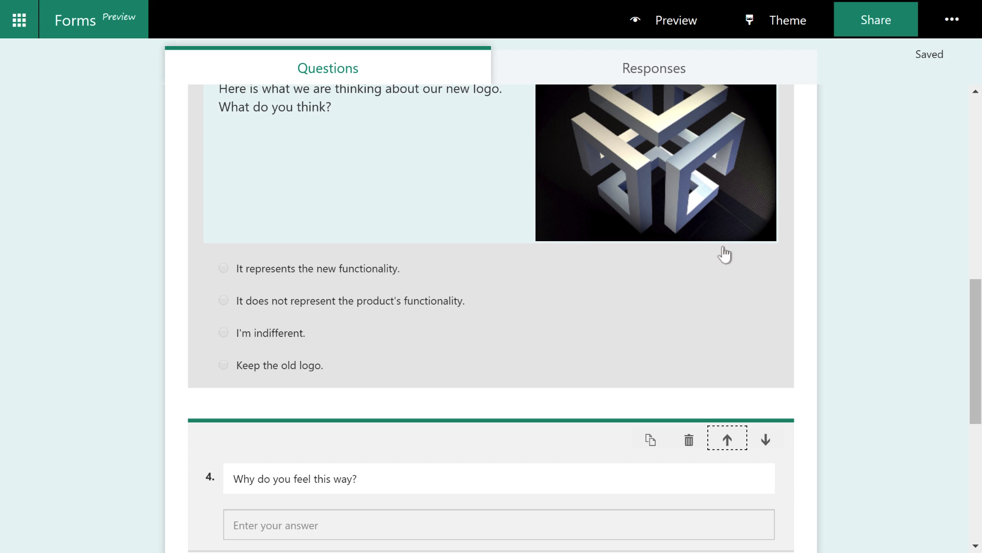
{"action": "scroll", "coordinate": [725, 255], "scroll_direction": "up", "scroll_amount": 2}
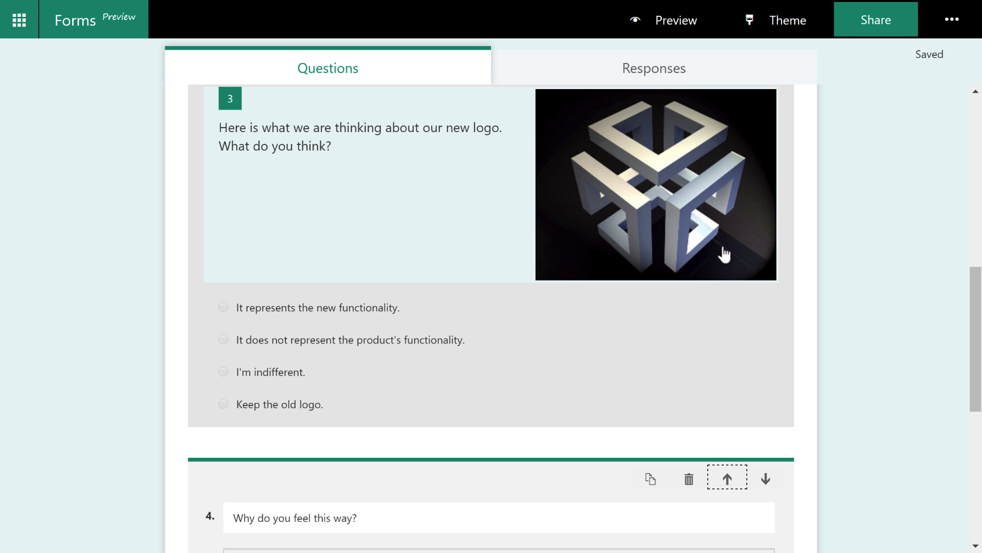
{"action": "scroll", "coordinate": [725, 254], "scroll_direction": "up", "scroll_amount": 2}
{"action": "scroll", "coordinate": [725, 255], "scroll_direction": "down", "scroll_amount": 1}
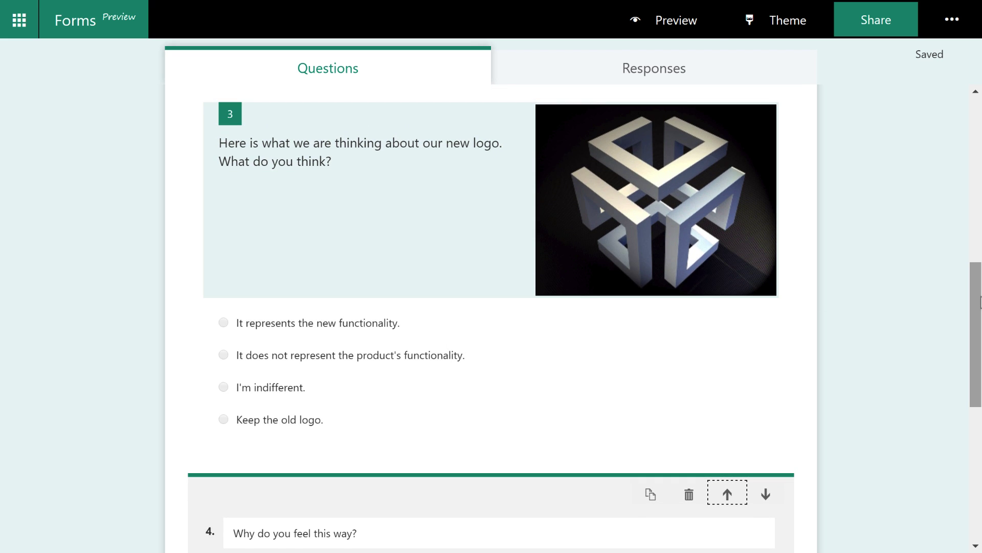
Step: Open the form's branching settings and keep the logo question's first answer going to question 5
{"action": "left_click", "coordinate": [941, 37]}
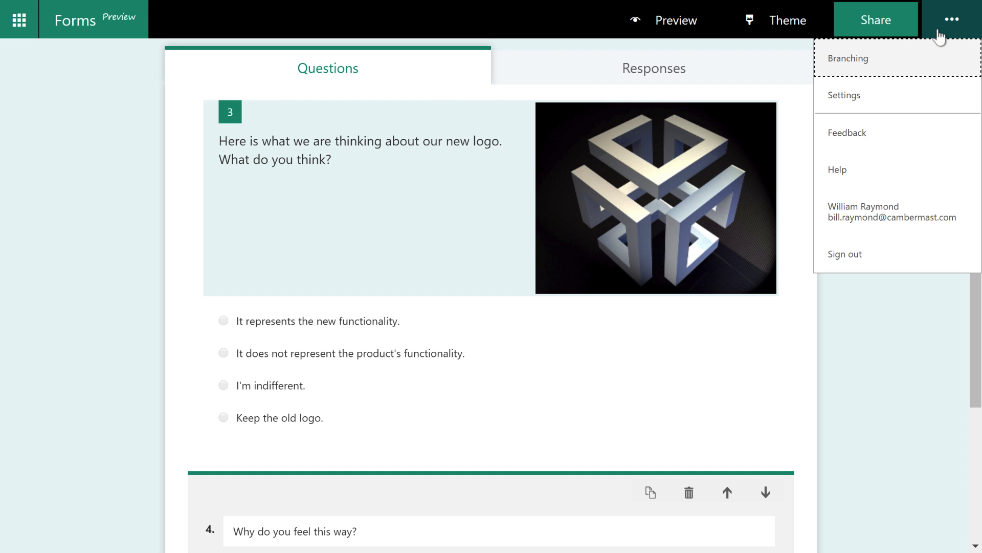
{"action": "left_click", "coordinate": [916, 59]}
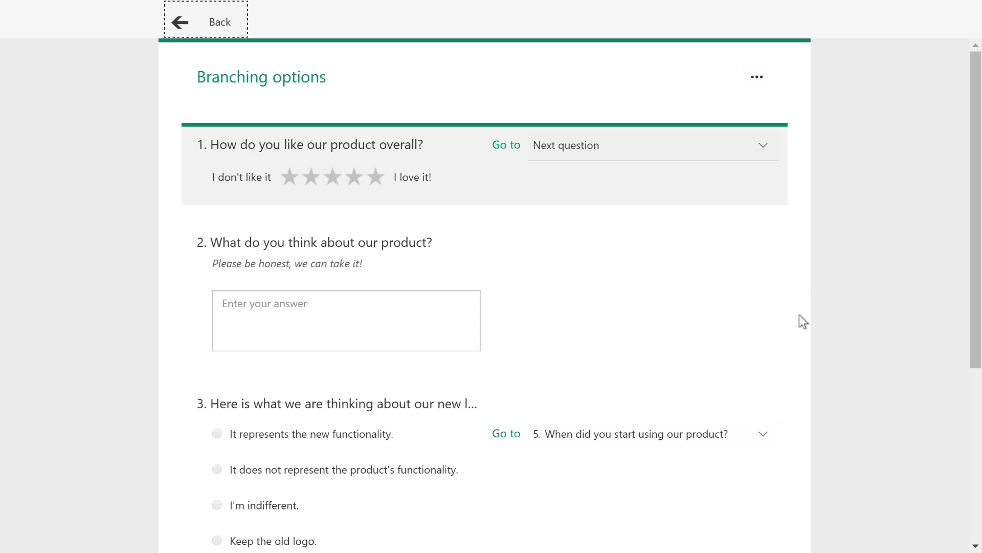
{"action": "scroll", "coordinate": [794, 316], "scroll_direction": "down", "scroll_amount": 5}
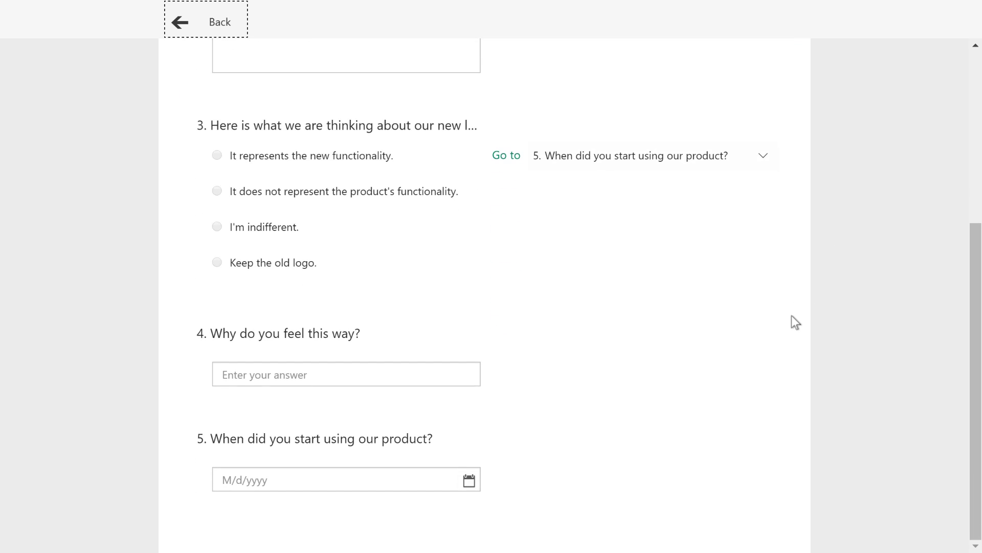
{"action": "left_click", "coordinate": [516, 204]}
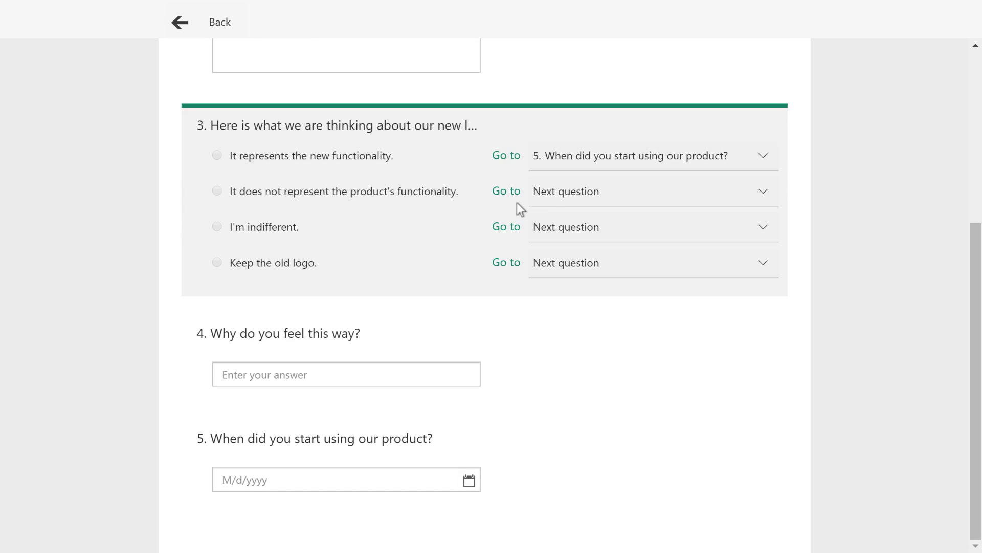
{"action": "left_click", "coordinate": [557, 158]}
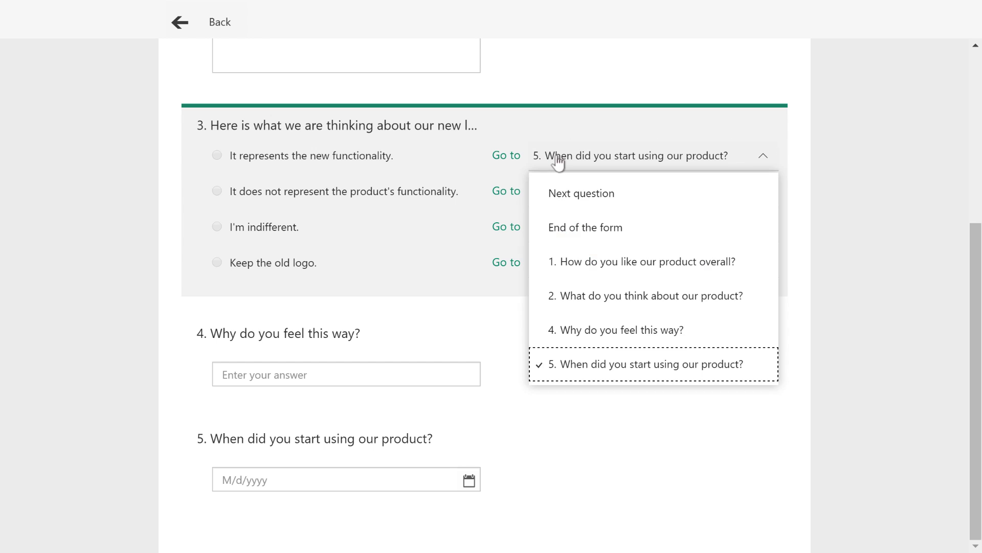
{"action": "left_click", "coordinate": [557, 160]}
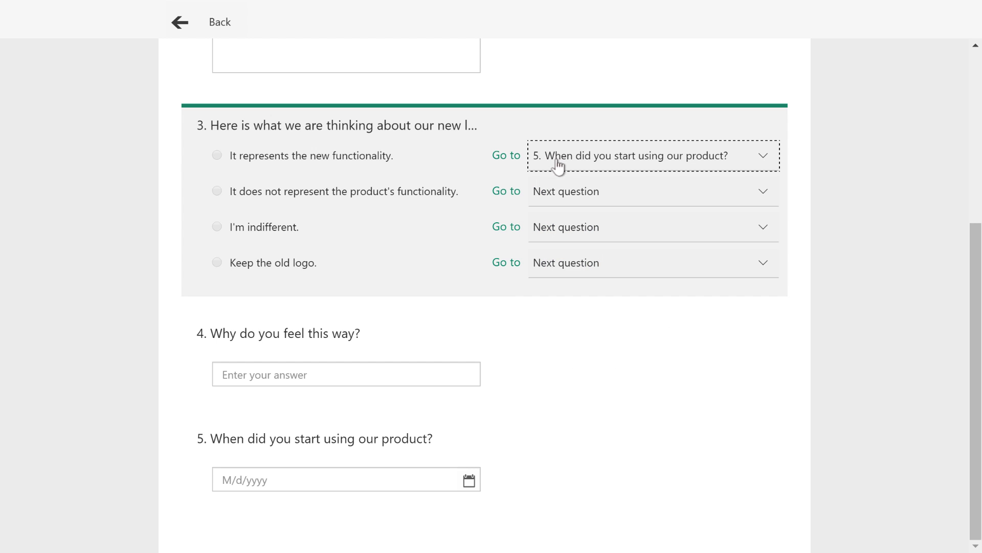
Step: Send the third and fourth logo answers to question 5 and the second answer to question 4
{"action": "left_click", "coordinate": [564, 233]}
{"action": "left_click", "coordinate": [616, 443]}
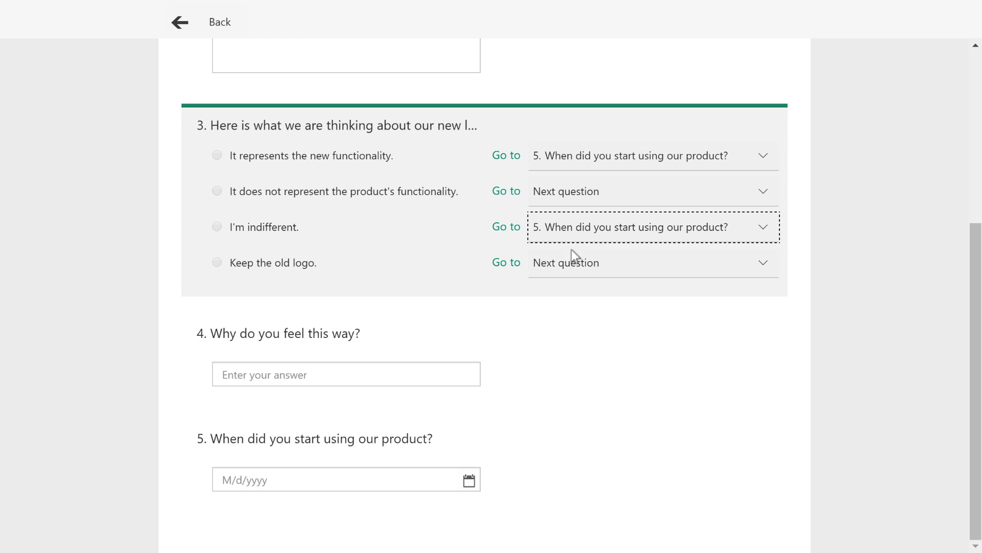
{"action": "left_click", "coordinate": [575, 270]}
{"action": "left_click", "coordinate": [605, 475]}
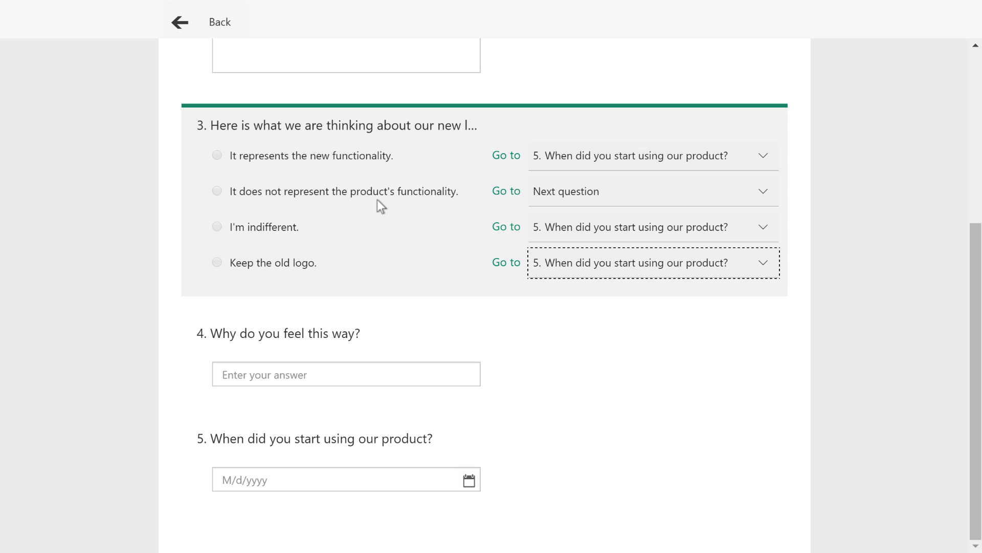
{"action": "left_click", "coordinate": [547, 200]}
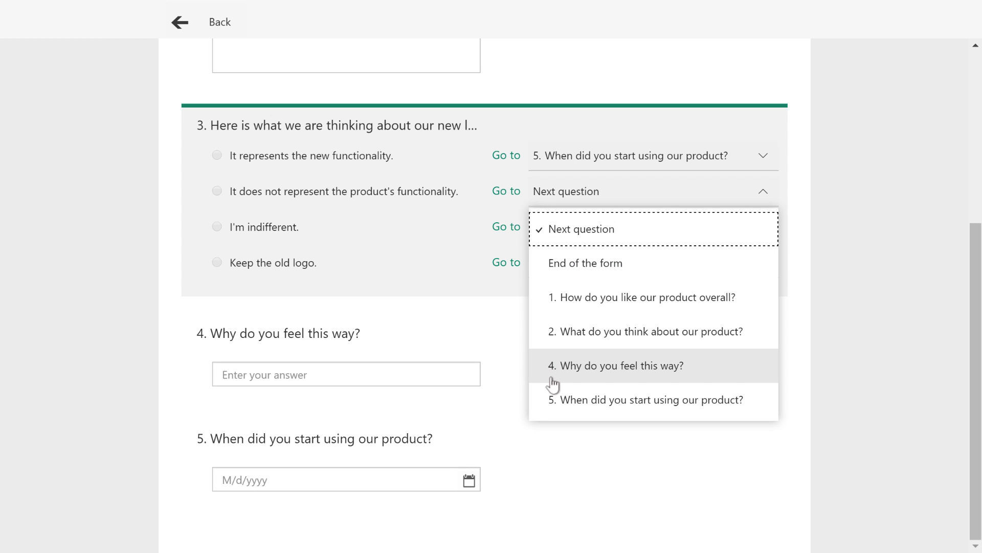
{"action": "left_click", "coordinate": [553, 366]}
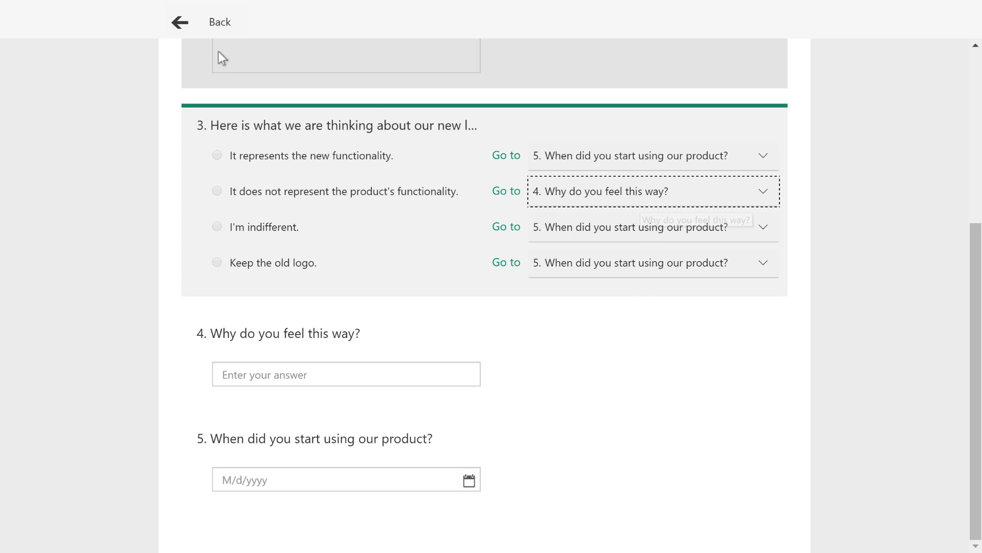
{"action": "left_click", "coordinate": [186, 32]}
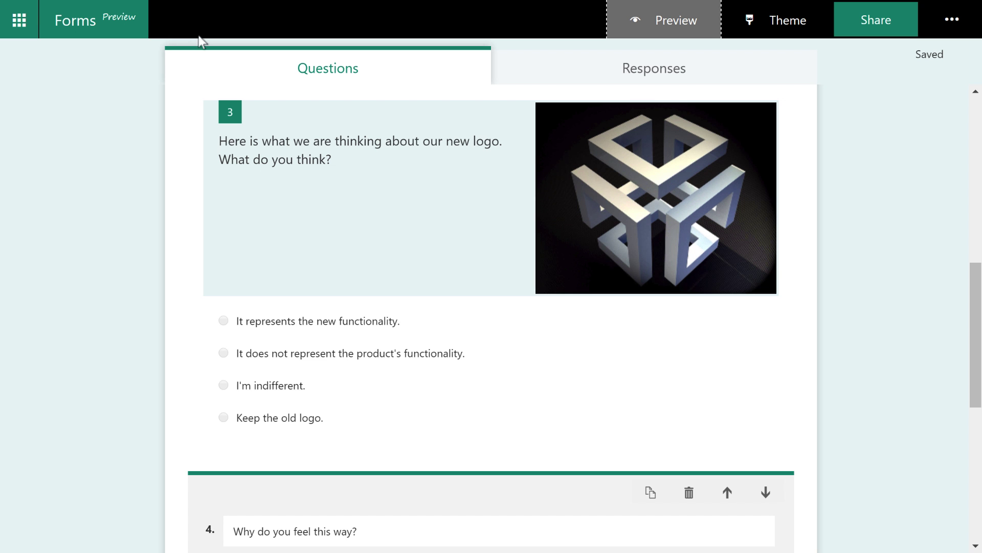
Step: Preview the form and try logo answers to confirm the second one leads to question 4
{"action": "left_click_drag", "start_coordinate": [977, 335], "coordinate": [980, 164]}
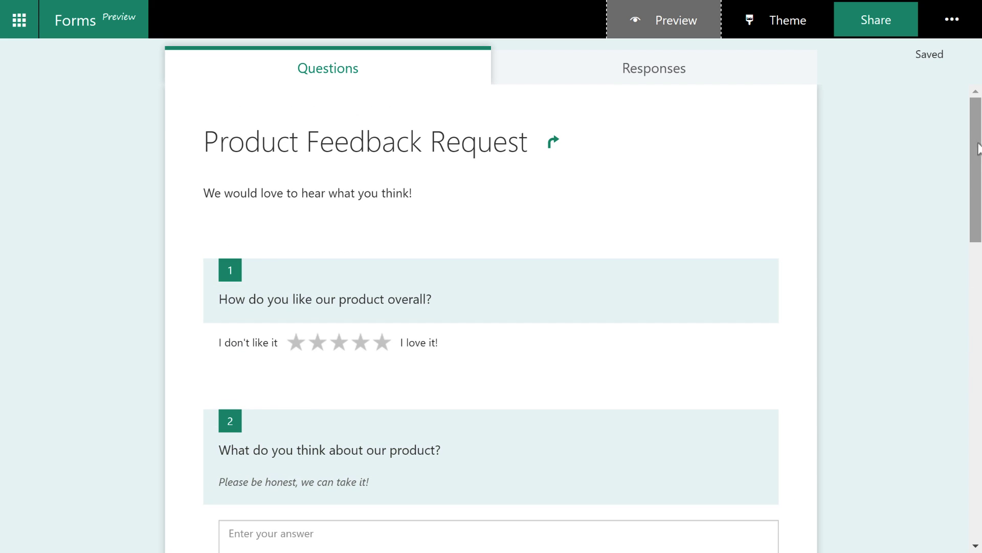
{"action": "left_click", "coordinate": [634, 23]}
{"action": "scroll", "coordinate": [643, 253], "scroll_direction": "down", "scroll_amount": 5}
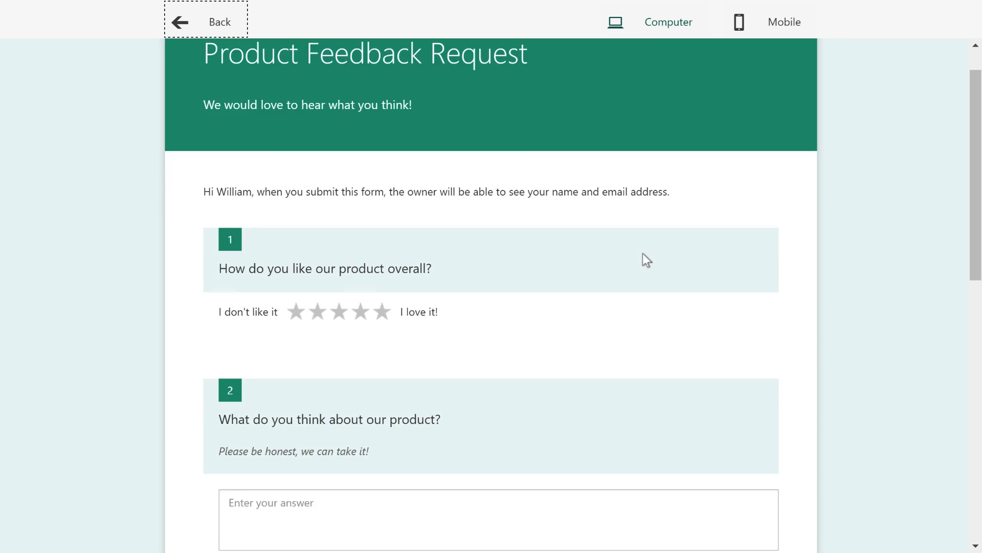
{"action": "scroll", "coordinate": [631, 272], "scroll_direction": "down", "scroll_amount": 6}
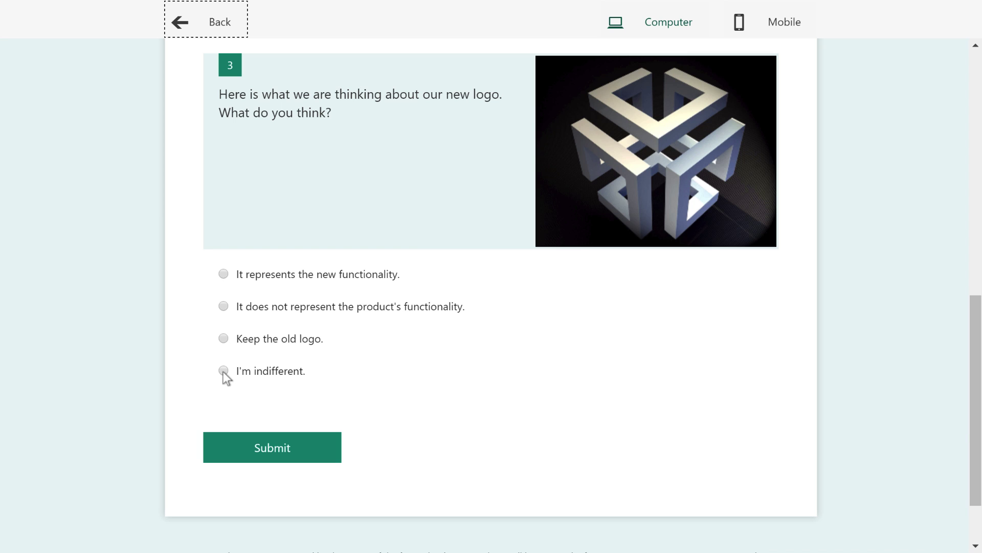
{"action": "left_click", "coordinate": [223, 274]}
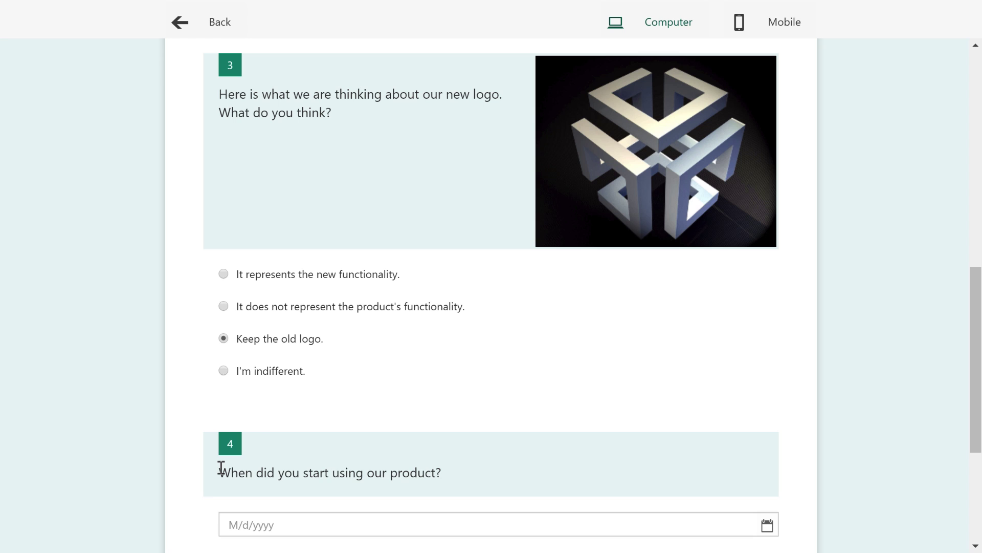
{"action": "left_click", "coordinate": [223, 372]}
{"action": "left_click", "coordinate": [262, 313]}
{"action": "scroll", "coordinate": [267, 342], "scroll_direction": "down", "scroll_amount": 3}
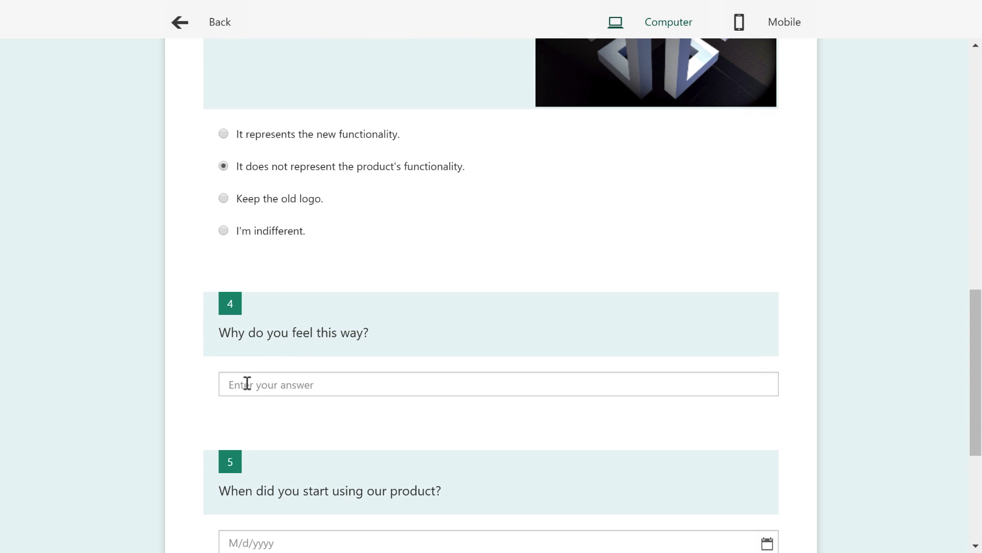
{"action": "scroll", "coordinate": [250, 387], "scroll_direction": "down", "scroll_amount": 4}
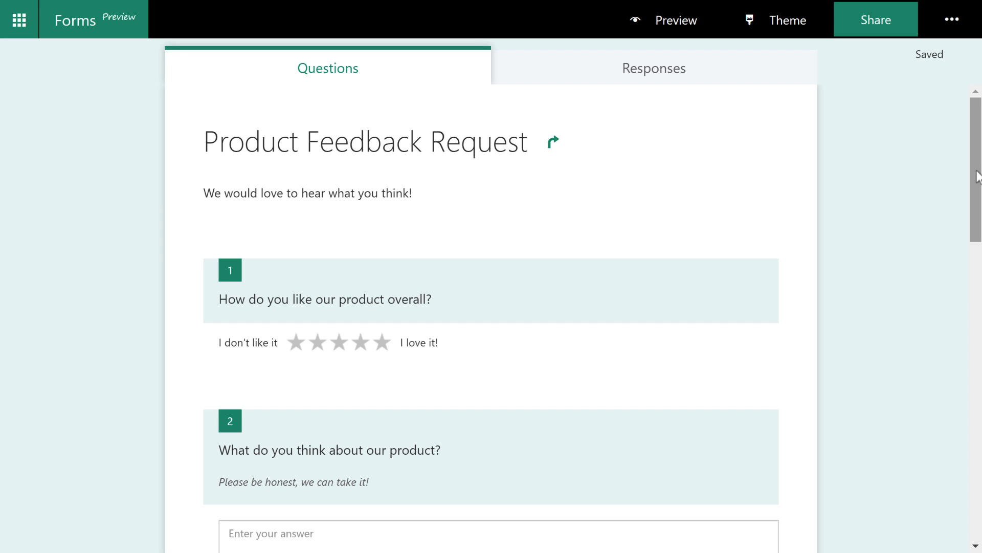
Step: Upload current-logo.png as the image beside the form title
{"action": "left_click", "coordinate": [402, 155]}
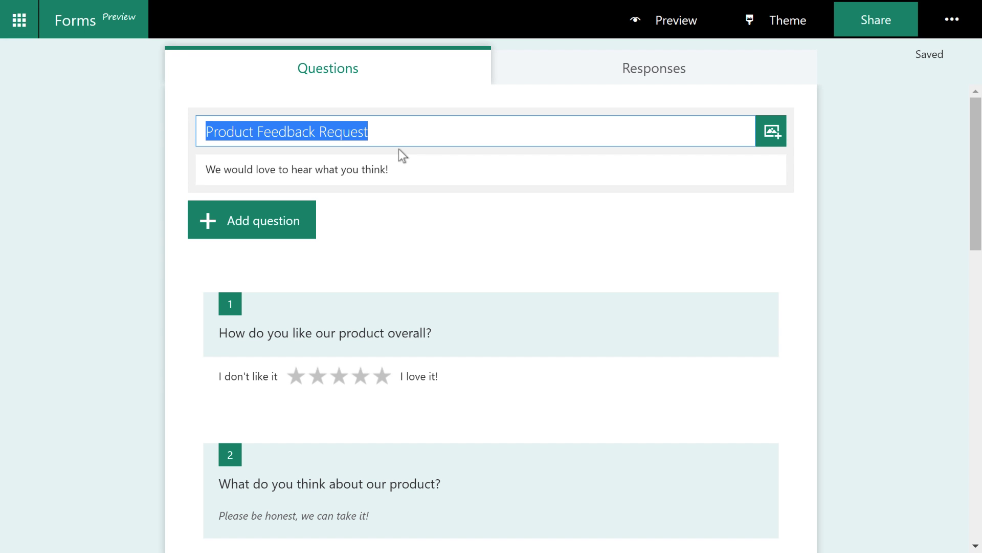
{"action": "left_click", "coordinate": [772, 143]}
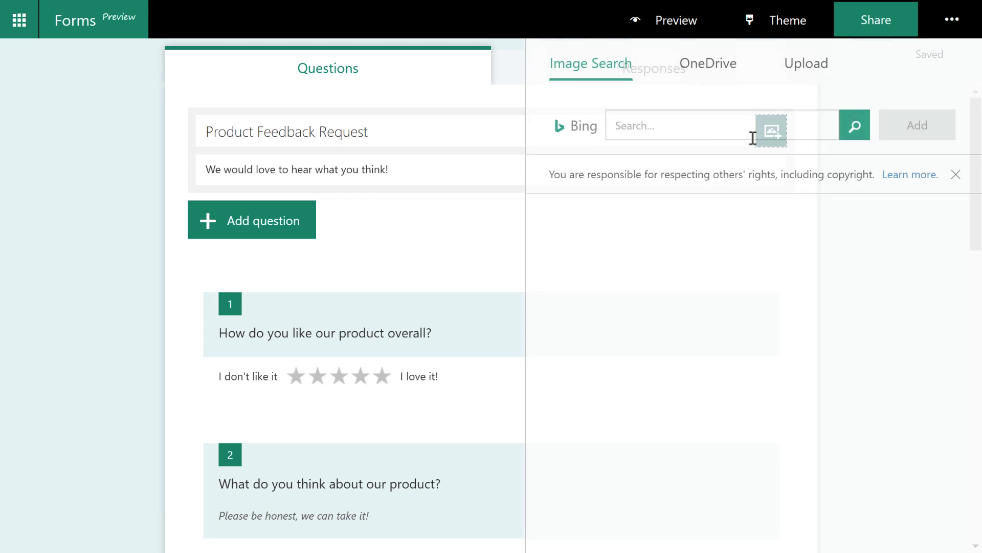
{"action": "left_click", "coordinate": [802, 64]}
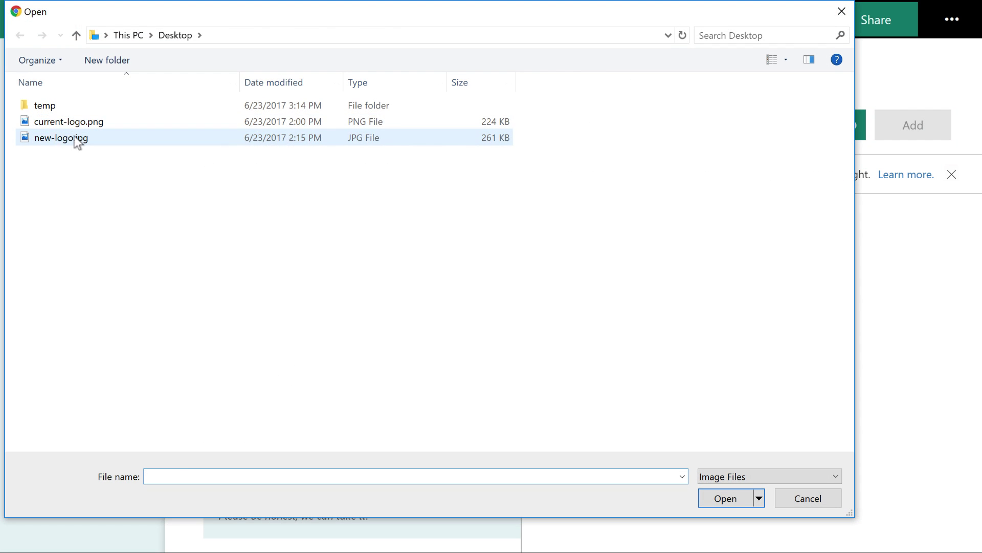
{"action": "left_click", "coordinate": [45, 125]}
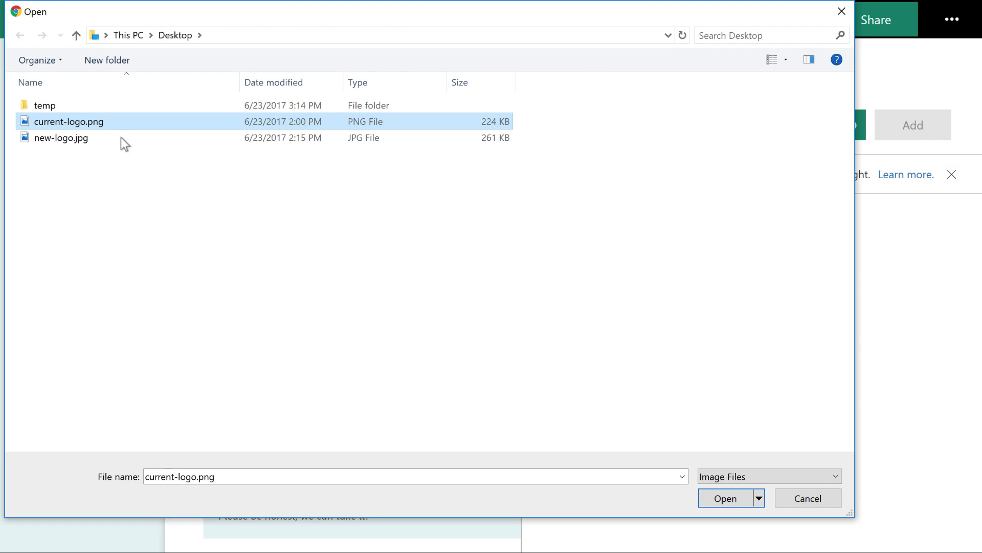
{"action": "left_click", "coordinate": [721, 496]}
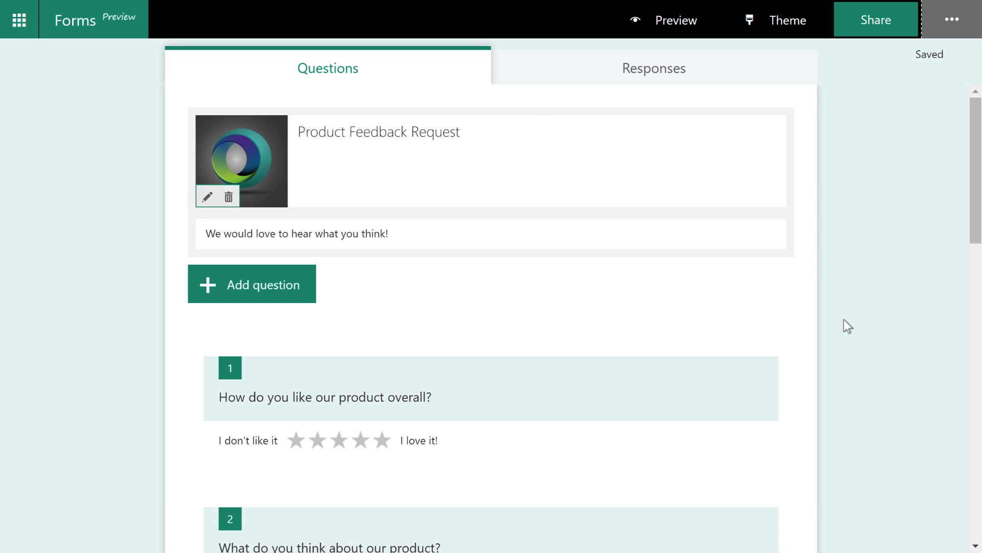
{"action": "left_click", "coordinate": [953, 26]}
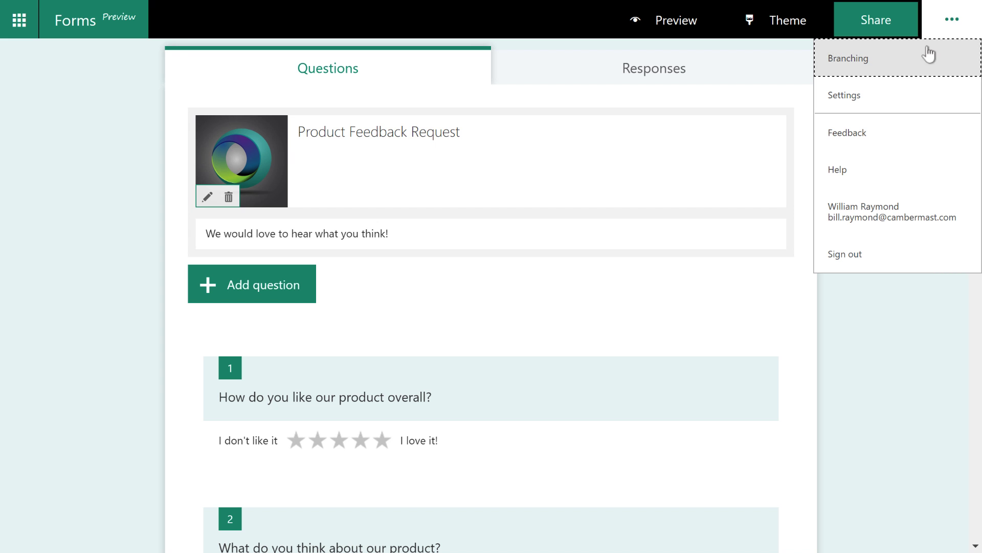
{"action": "left_click", "coordinate": [888, 96]}
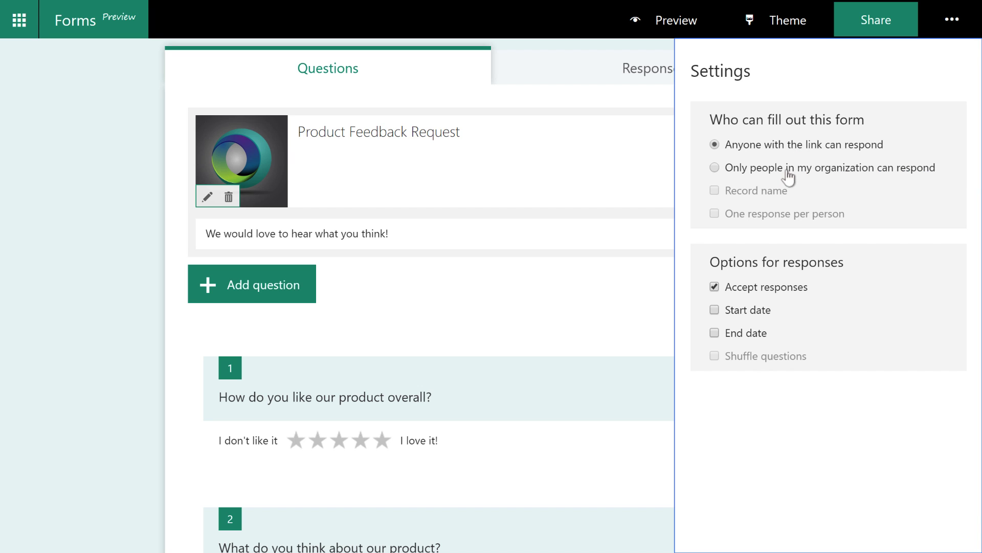
{"action": "left_click", "coordinate": [788, 178]}
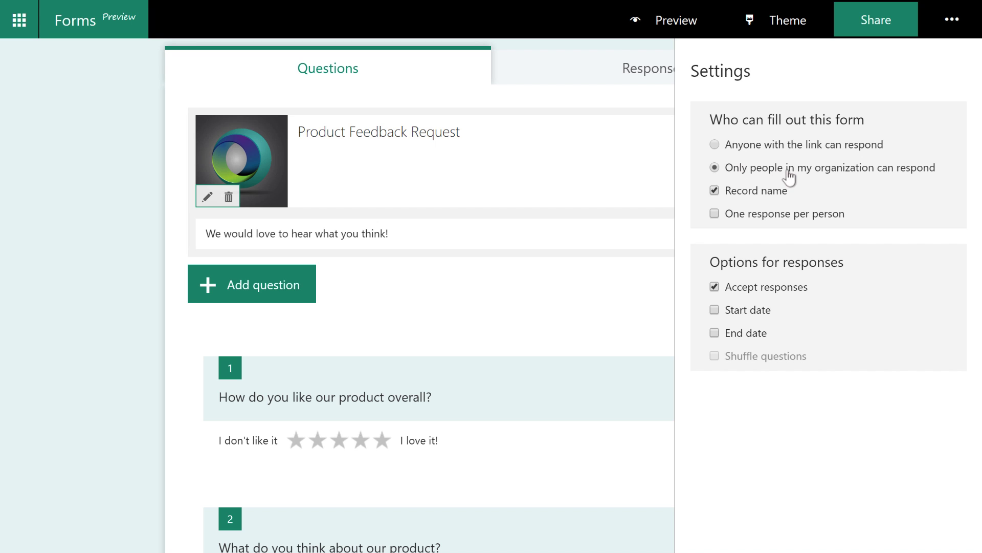
{"action": "left_click", "coordinate": [764, 147]}
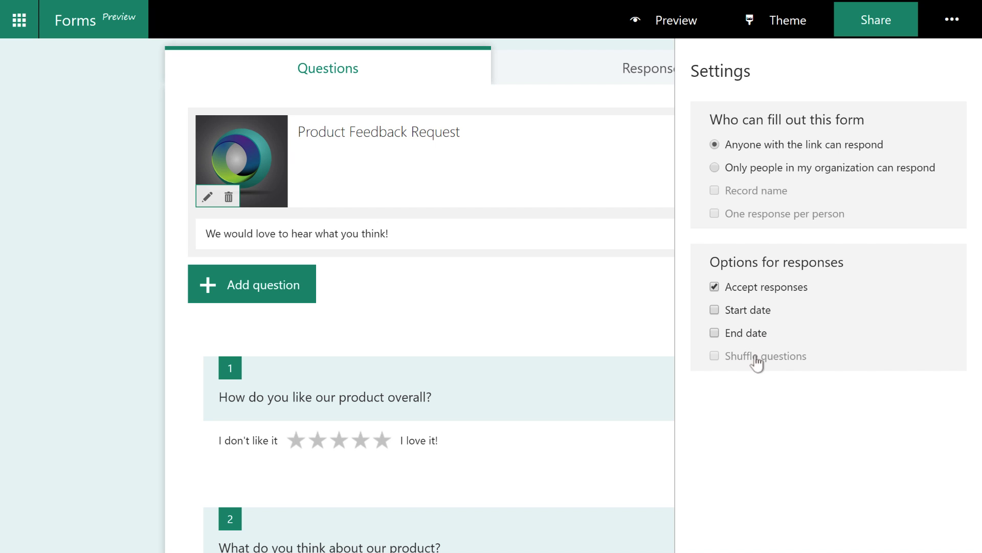
{"action": "left_click", "coordinate": [946, 30]}
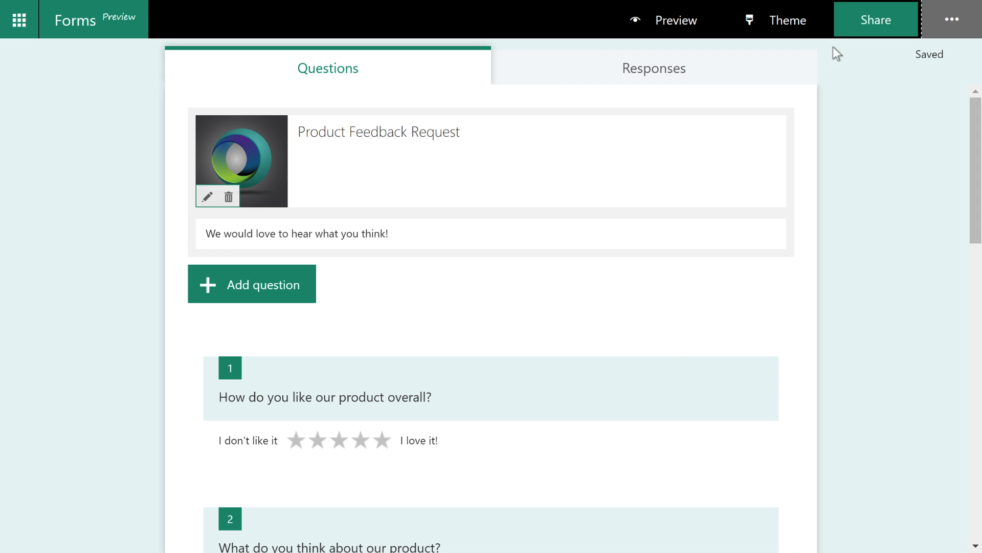
Step: Try teal, dark blue, dark red, magenta and picture themes, ending on the snowboard theme
{"action": "left_click", "coordinate": [786, 28]}
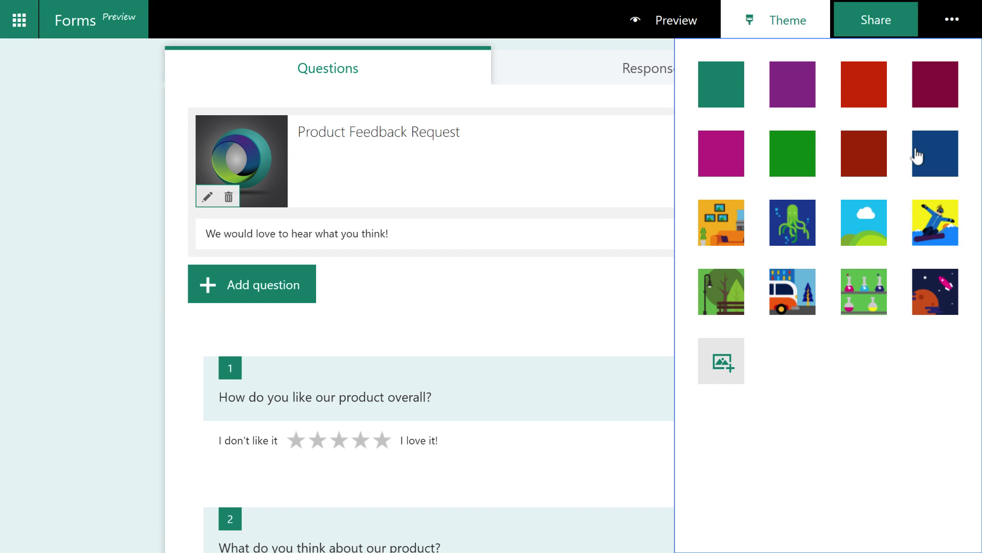
{"action": "left_click", "coordinate": [724, 88]}
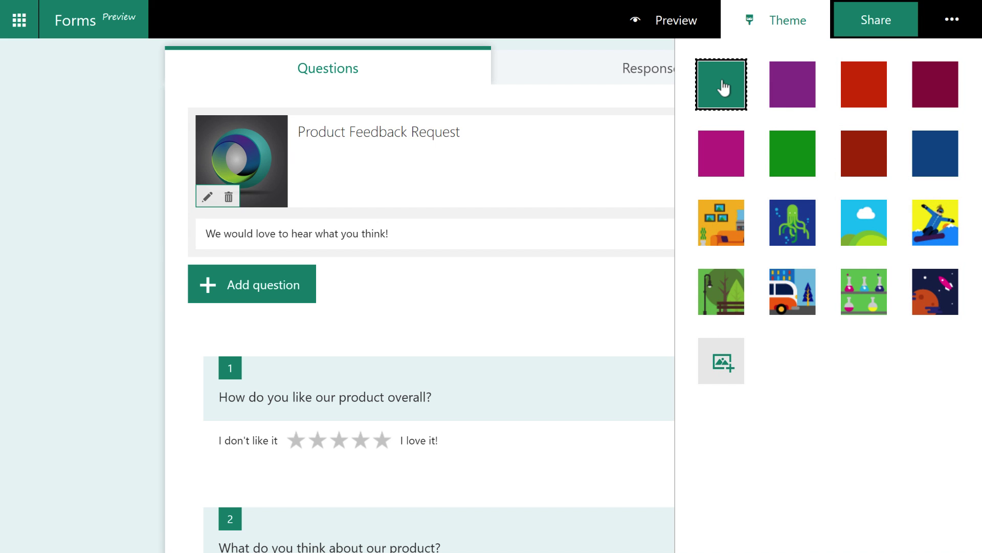
{"action": "left_click", "coordinate": [929, 152]}
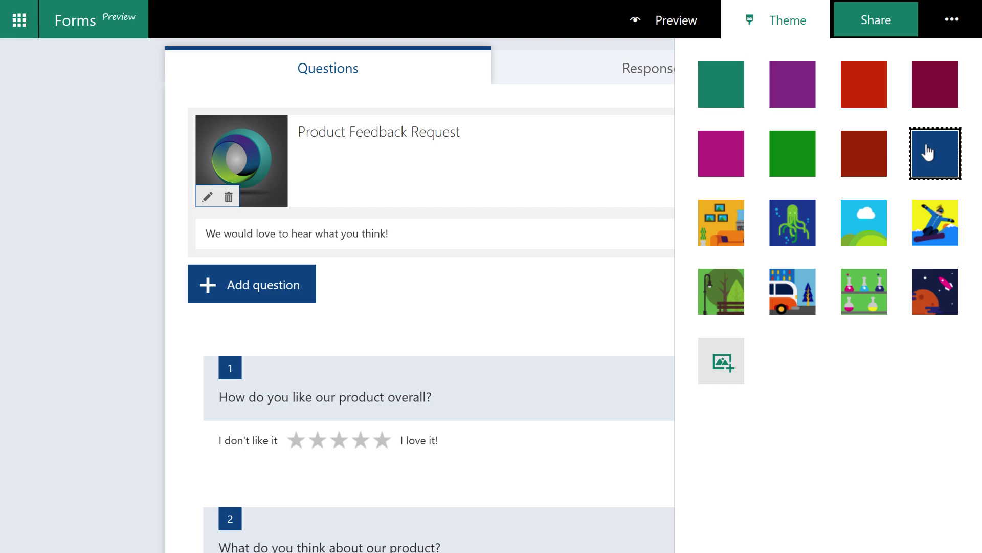
{"action": "left_click", "coordinate": [854, 152]}
{"action": "left_click", "coordinate": [729, 160]}
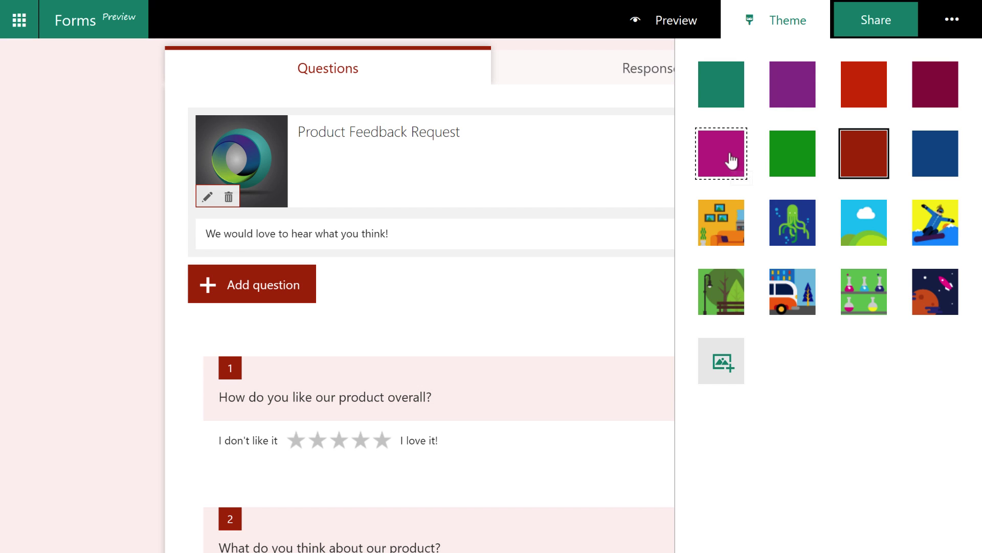
{"action": "left_click", "coordinate": [706, 241]}
{"action": "left_click", "coordinate": [716, 301]}
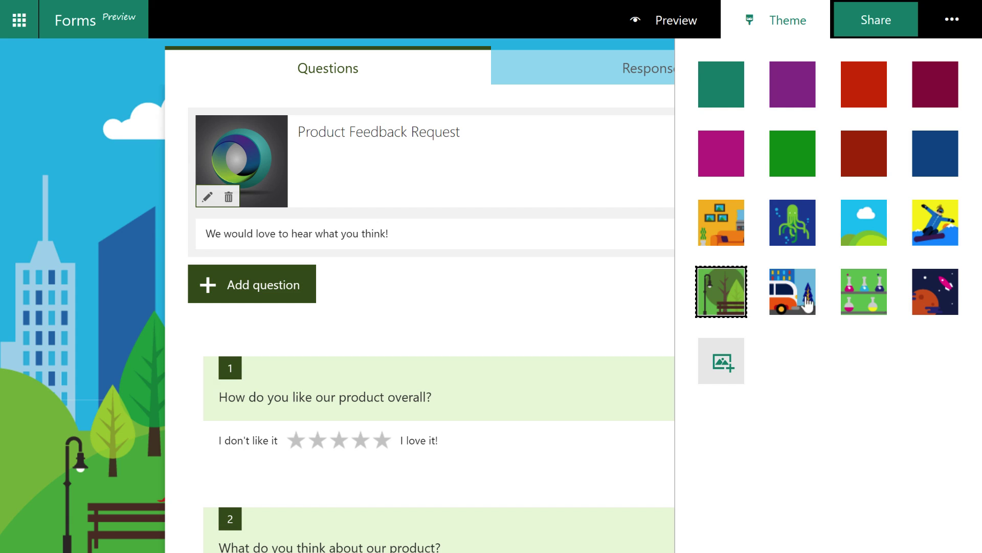
{"action": "left_click", "coordinate": [945, 301]}
{"action": "left_click", "coordinate": [944, 236]}
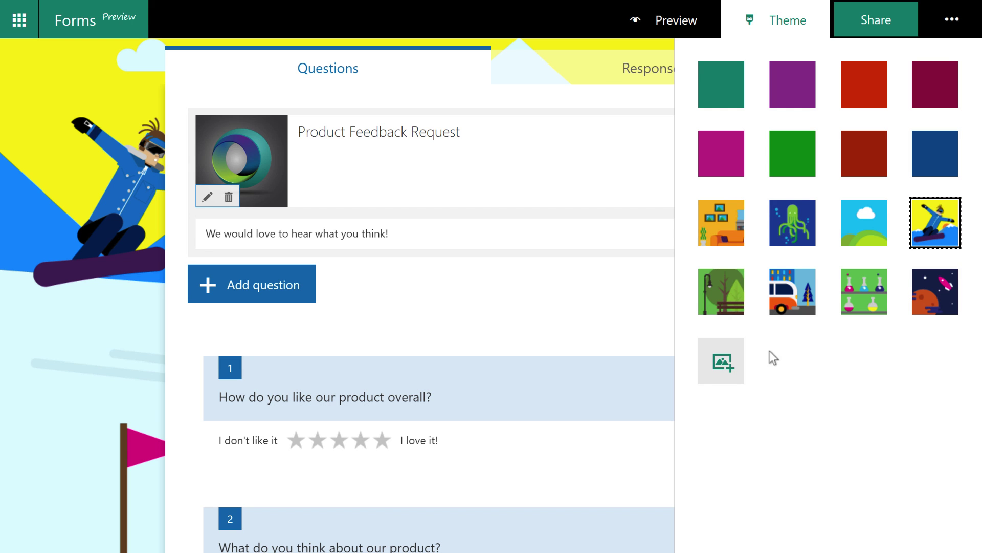
Step: Search images for "technology" and set the circuit-board photo as the custom theme background
{"action": "left_click", "coordinate": [722, 367]}
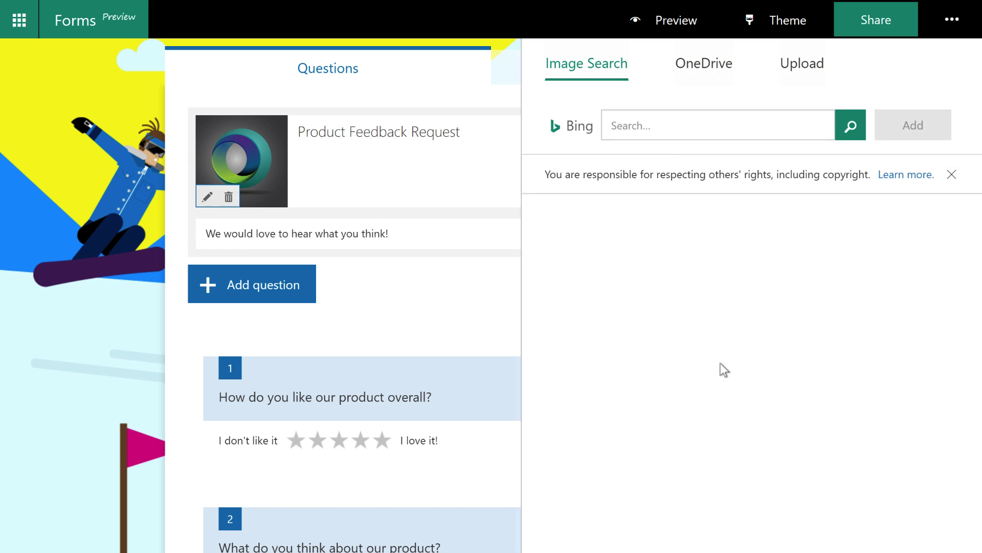
{"action": "left_click", "coordinate": [669, 126]}
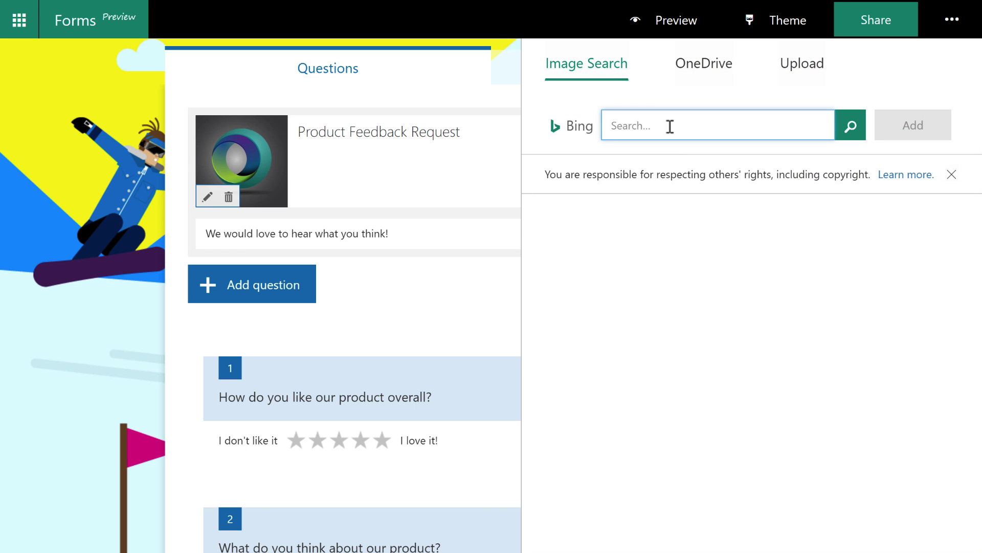
{"action": "type", "text": "technology"}
{"action": "key", "text": "Return"}
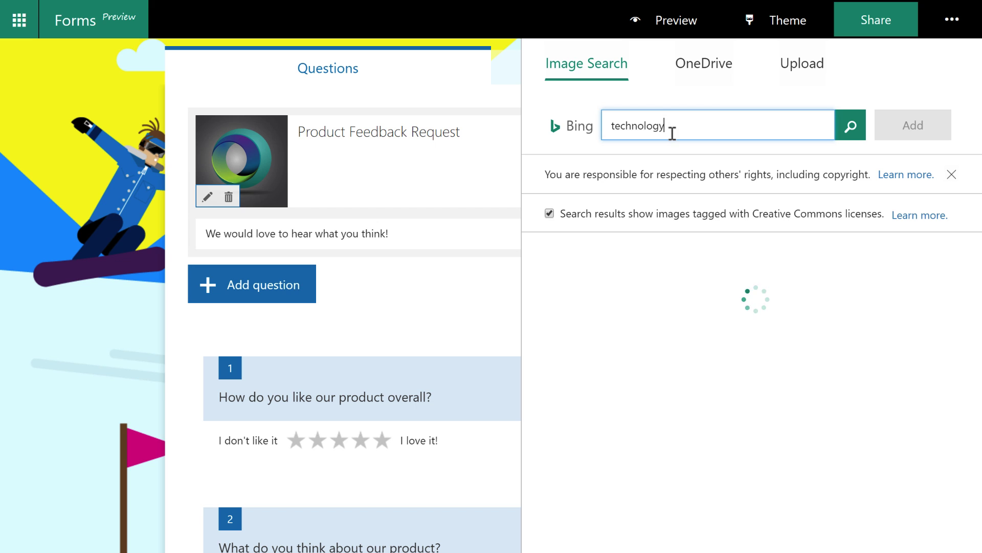
{"action": "left_click", "coordinate": [810, 301]}
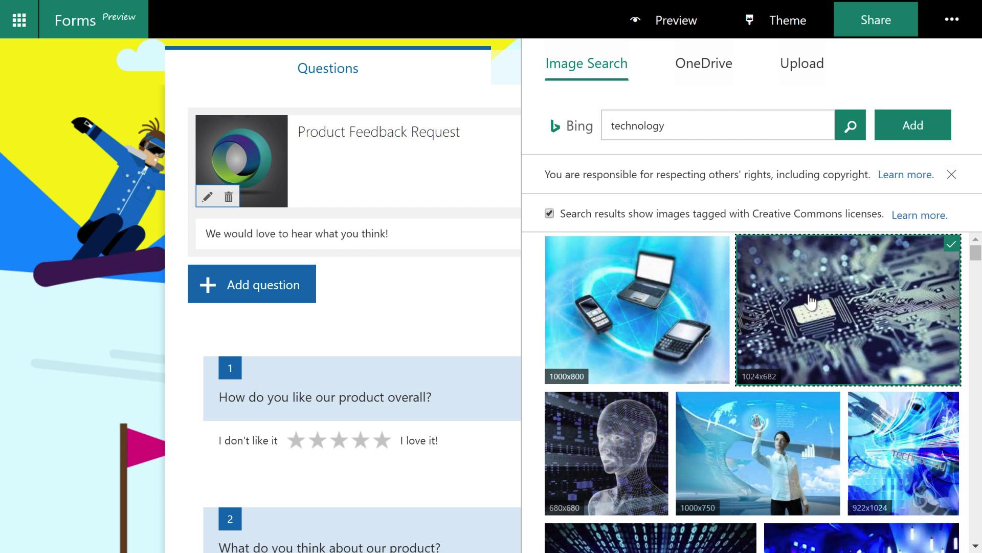
{"action": "left_click", "coordinate": [909, 128]}
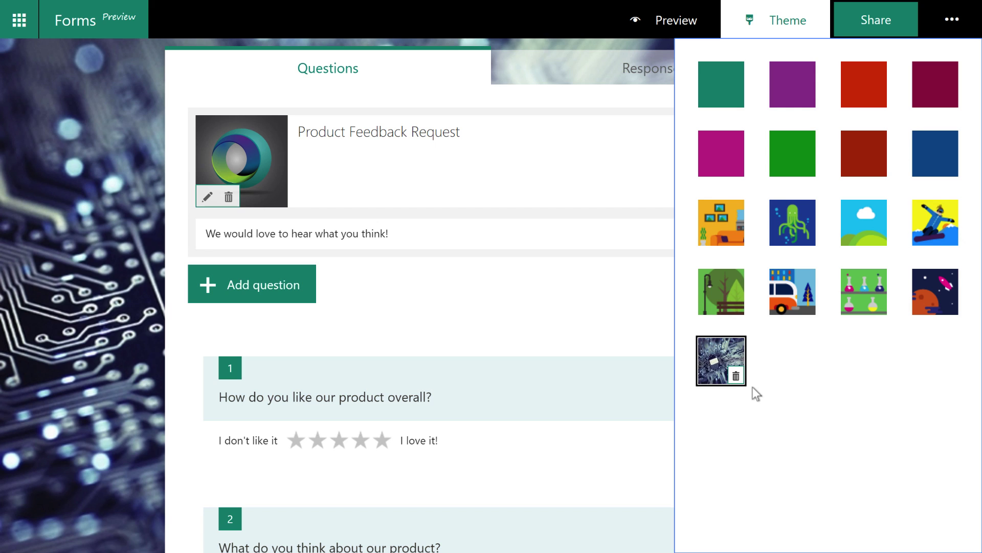
{"action": "left_click", "coordinate": [807, 27]}
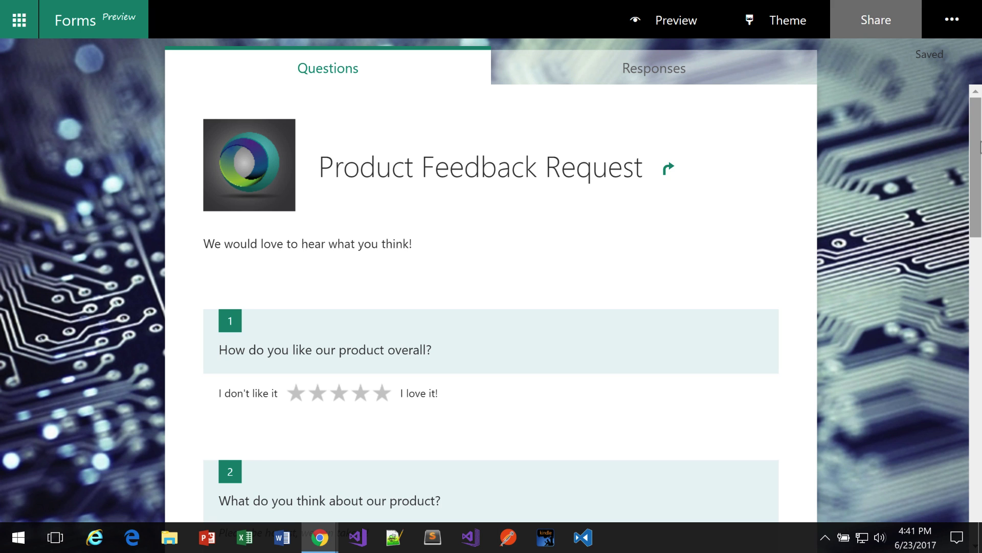
Step: Copy the form's response link and display its QR code and embed code
{"action": "left_click", "coordinate": [852, 25]}
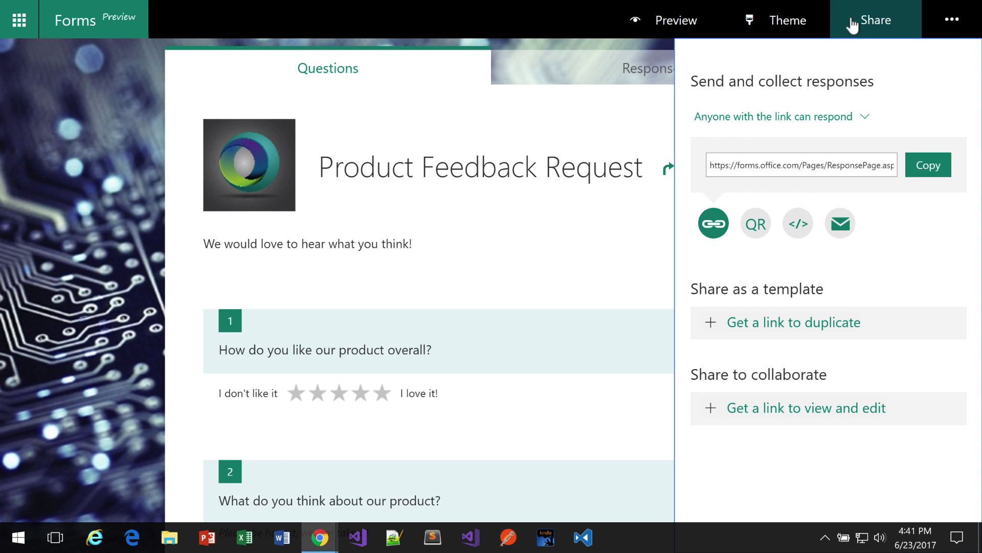
{"action": "left_click", "coordinate": [927, 171]}
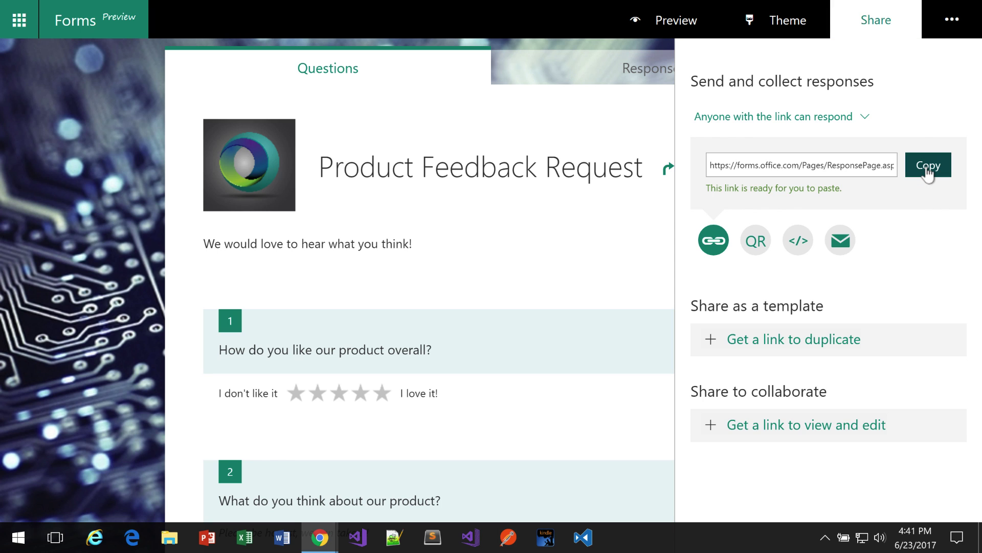
{"action": "left_click", "coordinate": [756, 241]}
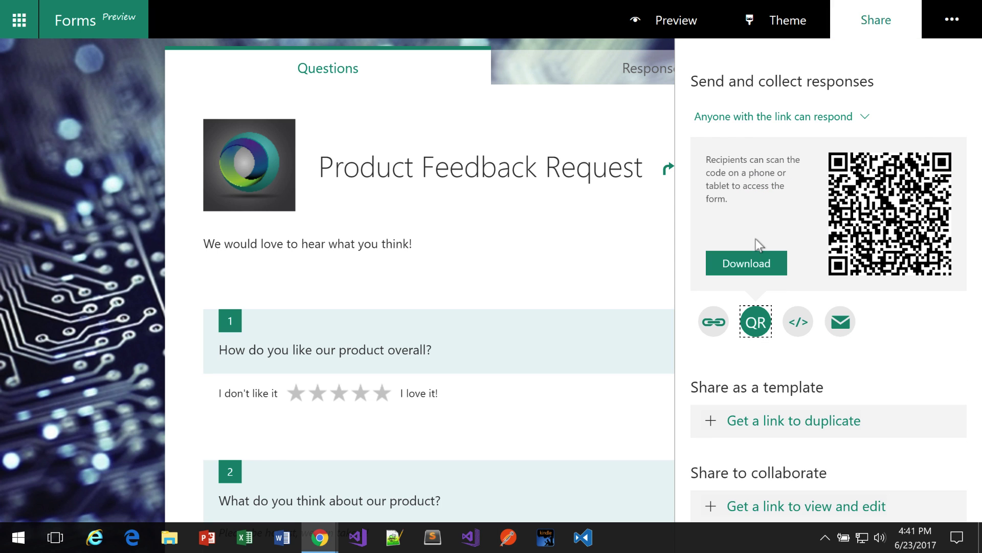
{"action": "left_click", "coordinate": [793, 322]}
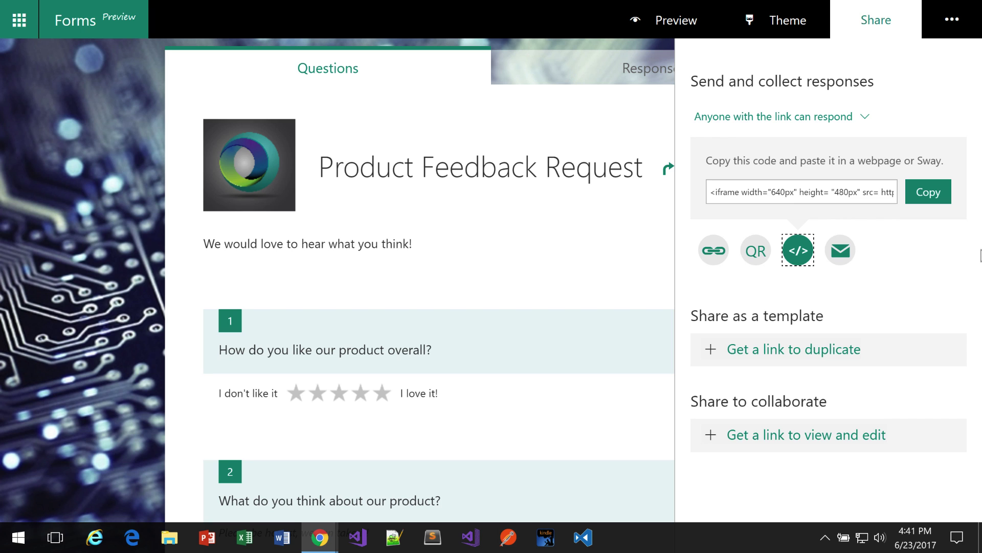
{"action": "key", "text": "alt+Tab"}
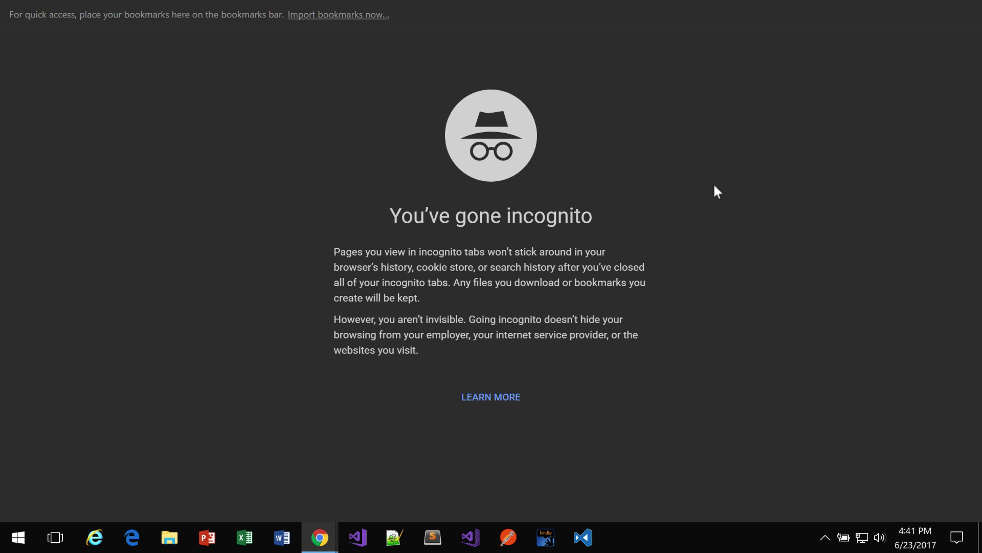
Step: Exit full-screen and load the pasted Product Feedback Request form link in the incognito window
{"action": "key", "text": "F11"}
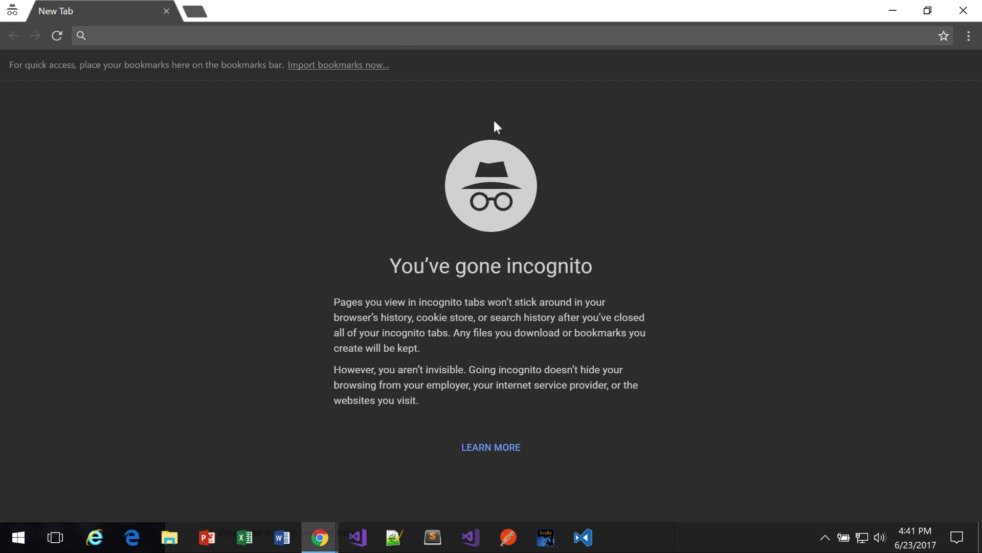
{"action": "left_click", "coordinate": [396, 35]}
{"action": "key", "text": "ctrl+v"}
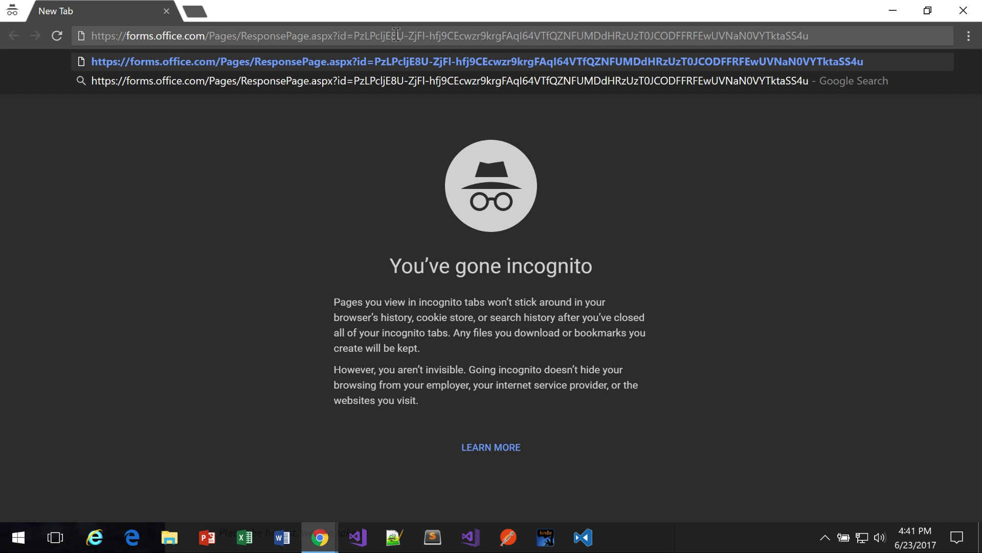
{"action": "key", "text": "Return"}
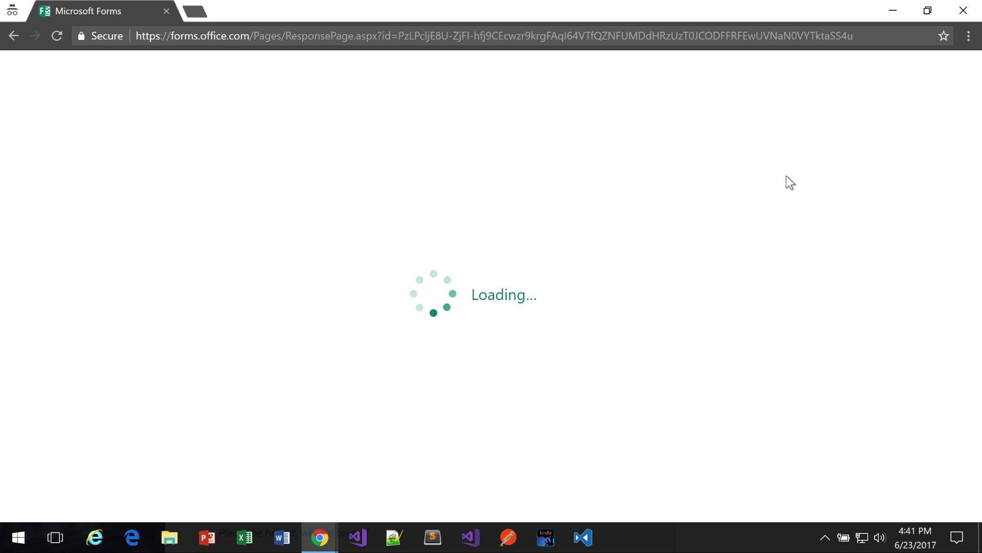
Step: Rate the product four stars and answer question 2 with 'It's great.'
{"action": "scroll", "coordinate": [781, 235], "scroll_direction": "down", "scroll_amount": 3}
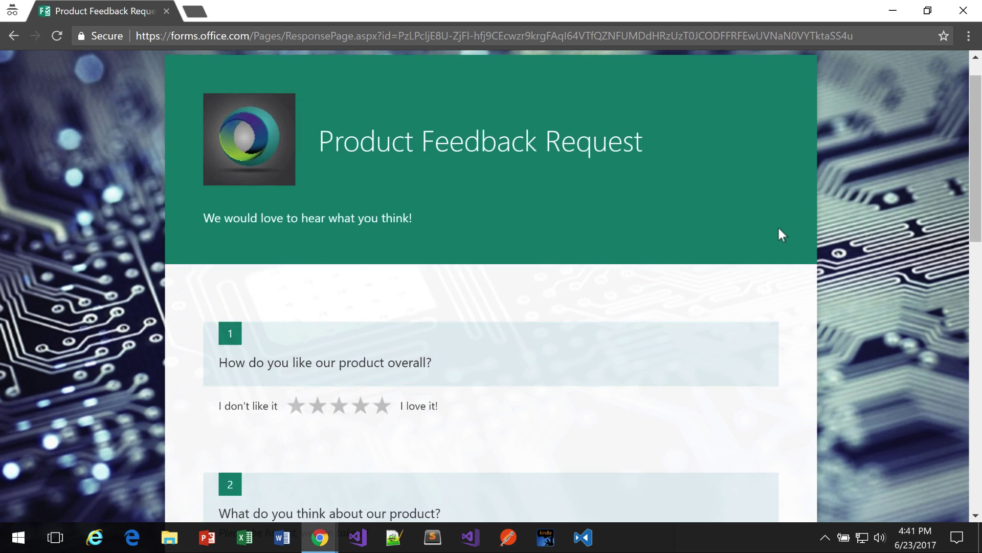
{"action": "scroll", "coordinate": [778, 231], "scroll_direction": "down", "scroll_amount": 1}
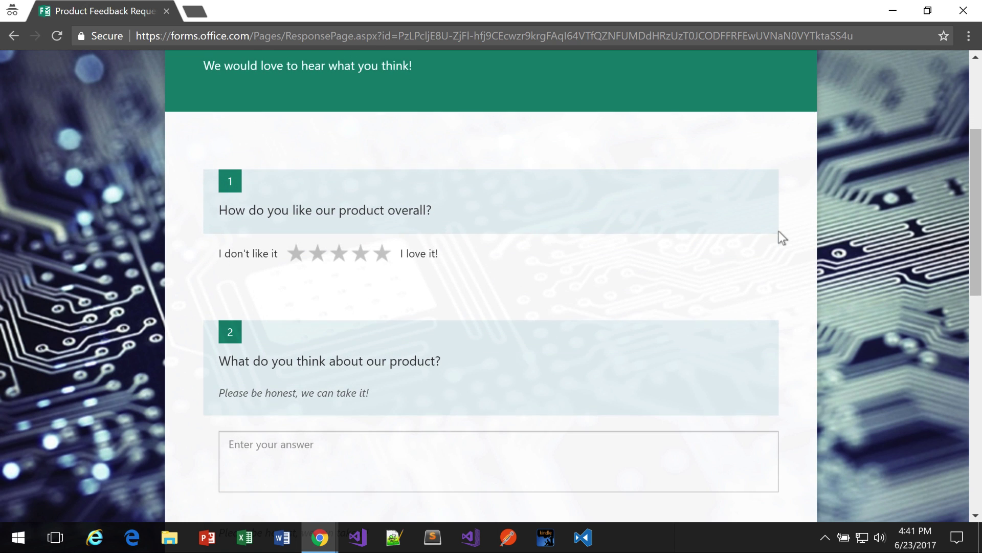
{"action": "left_click", "coordinate": [361, 245]}
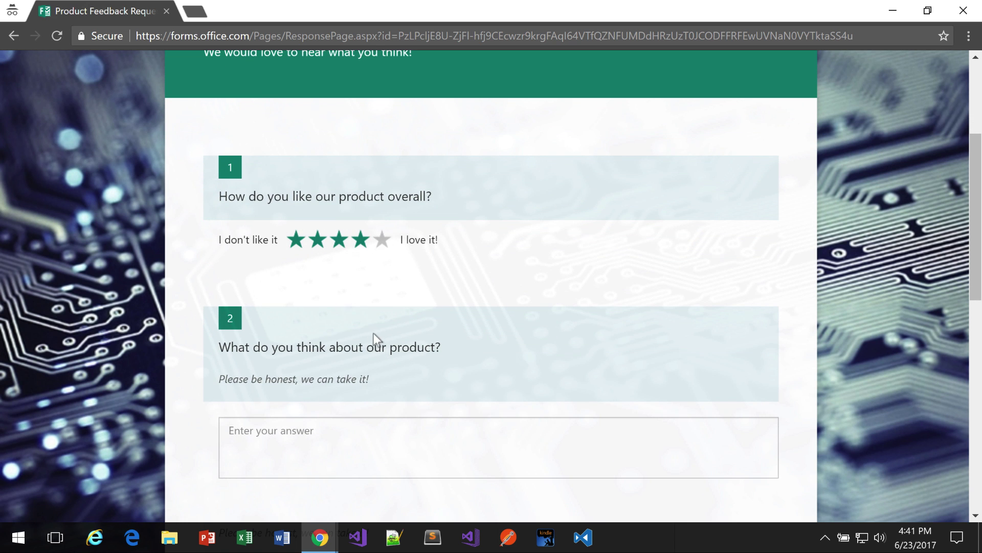
{"action": "scroll", "coordinate": [374, 333], "scroll_direction": "down", "scroll_amount": 3}
{"action": "left_click", "coordinate": [348, 283]}
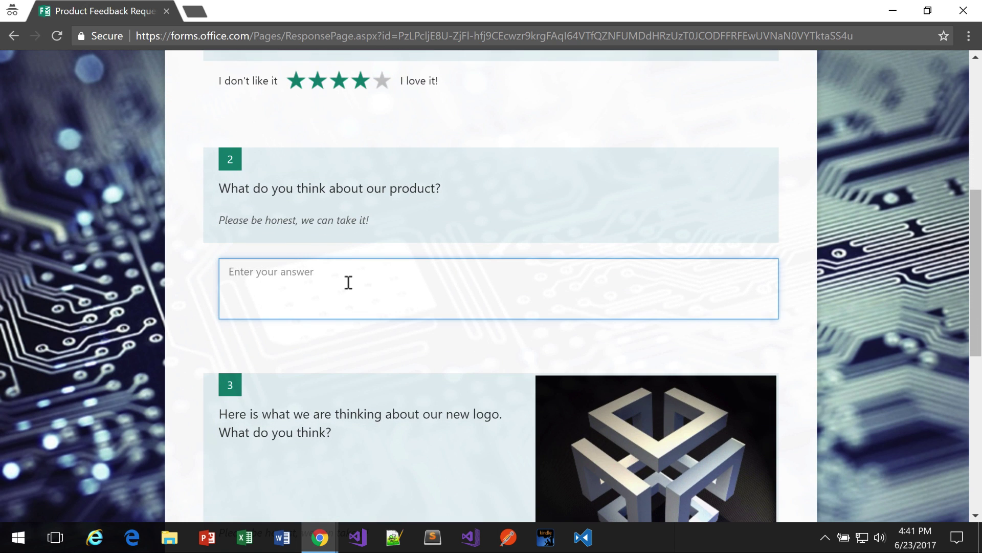
{"action": "type", "text": "It's great."}
Step: Answer 'Needs more color.', set the start date to 6/8/2017, and submit the response
{"action": "scroll", "coordinate": [349, 282], "scroll_direction": "down", "scroll_amount": 7}
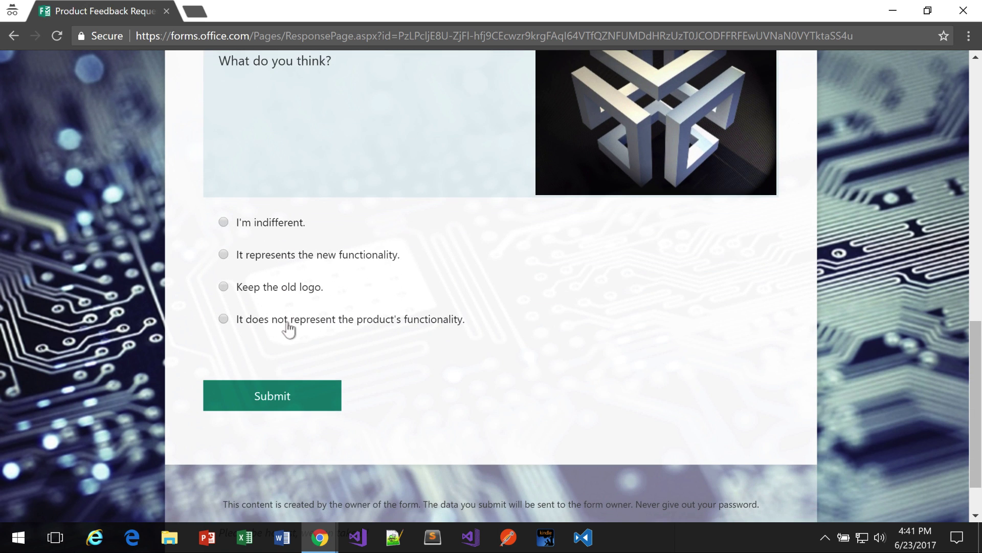
{"action": "scroll", "coordinate": [294, 342], "scroll_direction": "down", "scroll_amount": 4}
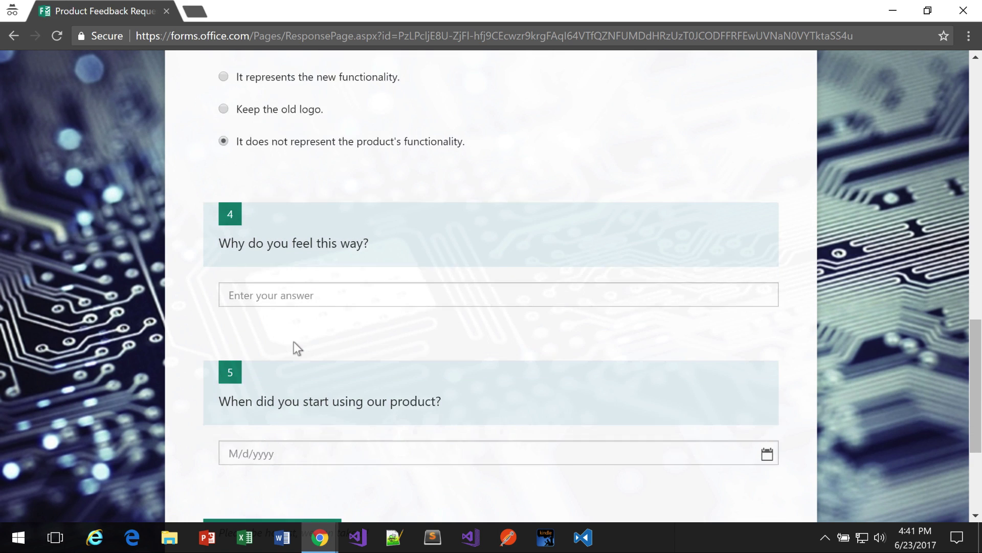
{"action": "left_click", "coordinate": [285, 290]}
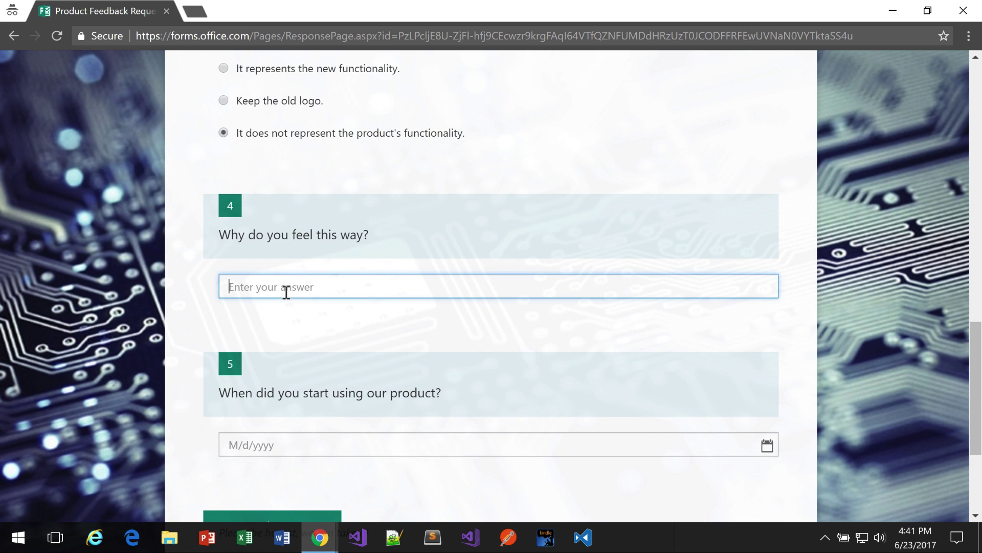
{"action": "type", "text": "Needs more color."}
{"action": "left_click", "coordinate": [767, 446]}
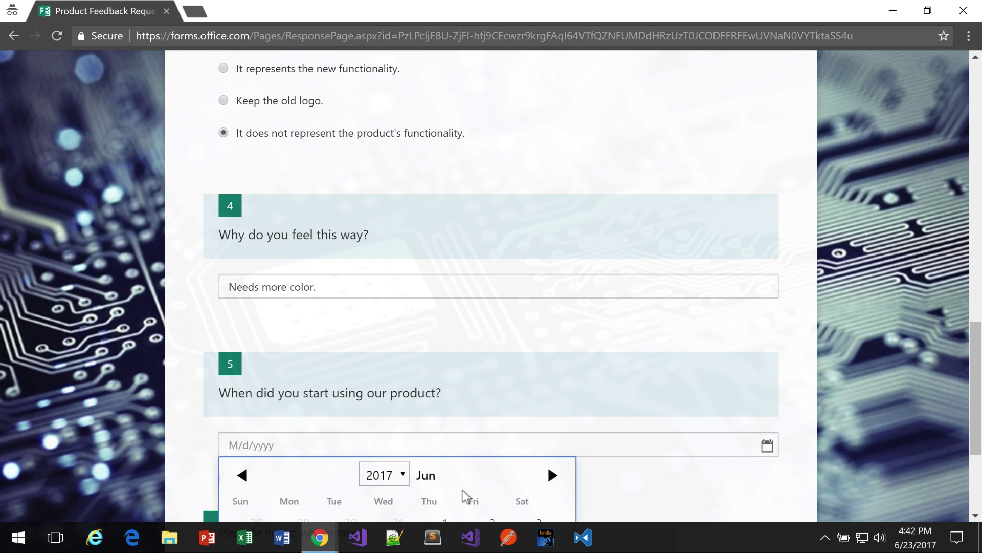
{"action": "scroll", "coordinate": [462, 489], "scroll_direction": "down", "scroll_amount": 1}
{"action": "left_click", "coordinate": [449, 494]}
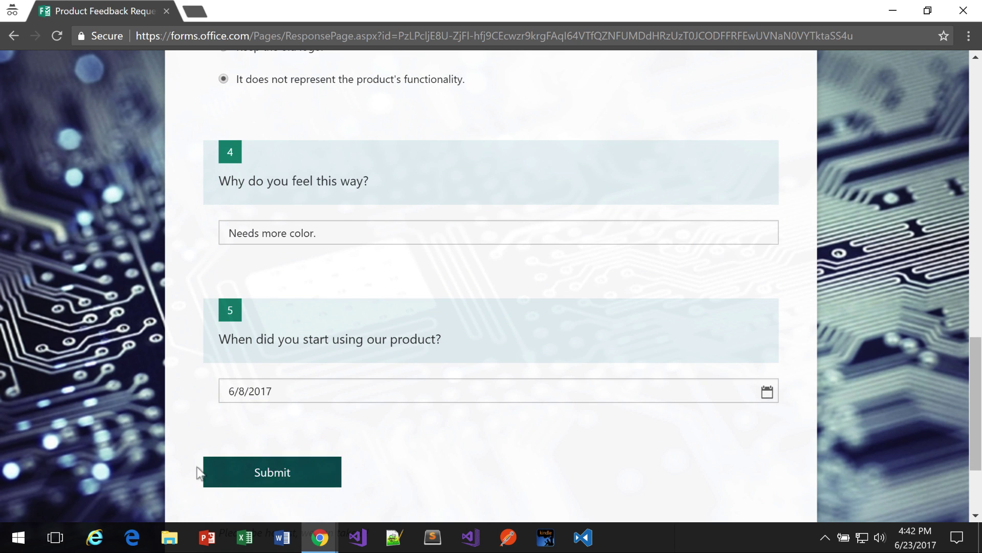
{"action": "left_click", "coordinate": [238, 477]}
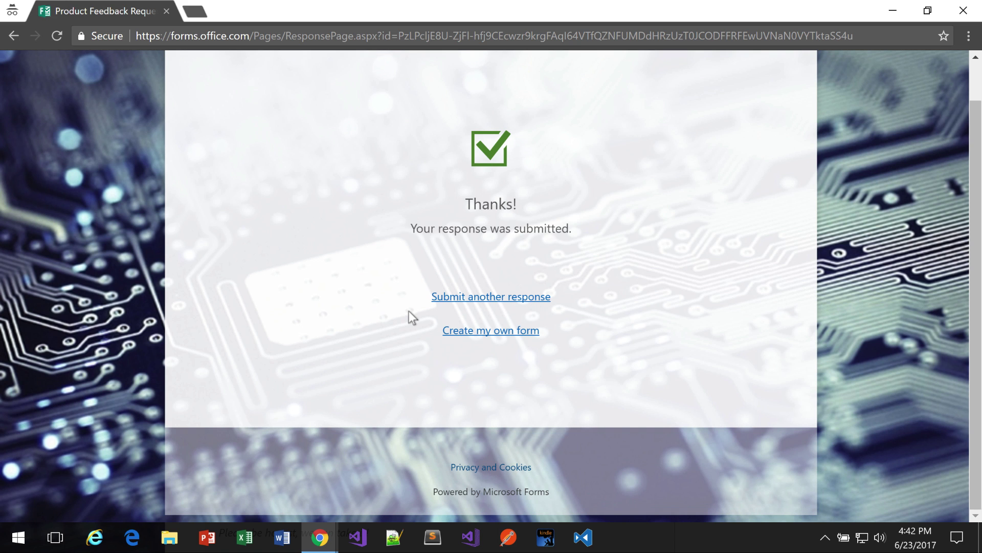
Step: Back in the form editor, close sharing options and review the one-response summary
{"action": "key", "text": "alt+Tab"}
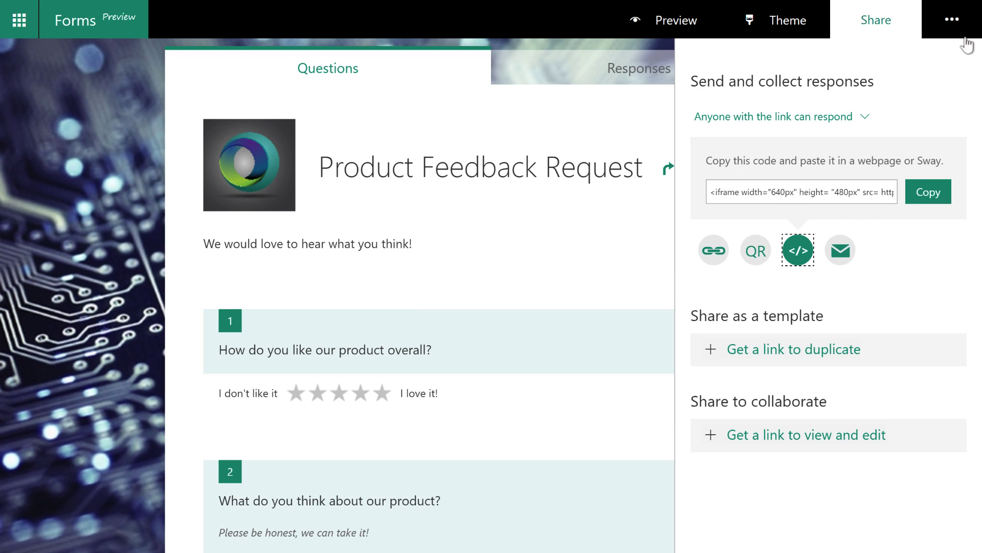
{"action": "left_click", "coordinate": [889, 30]}
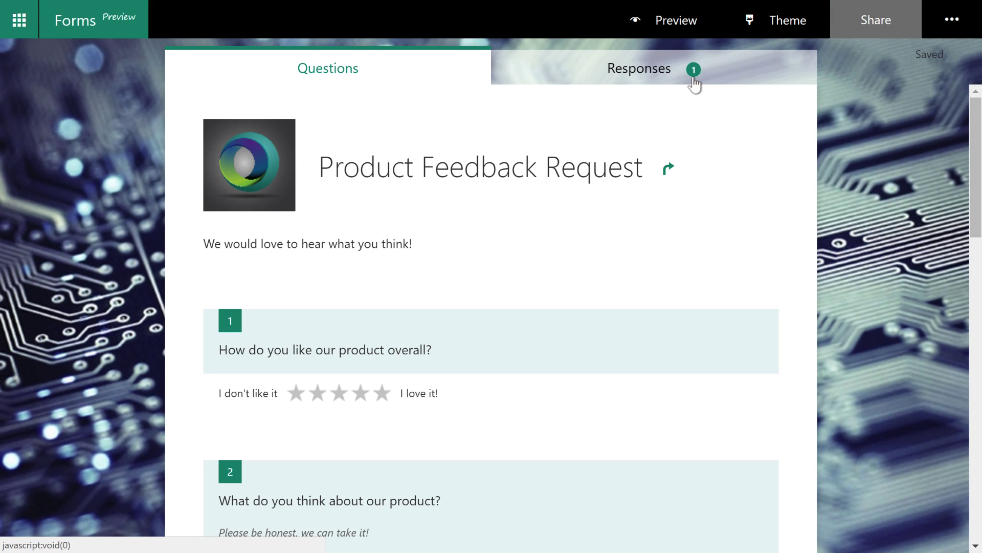
{"action": "left_click", "coordinate": [693, 82]}
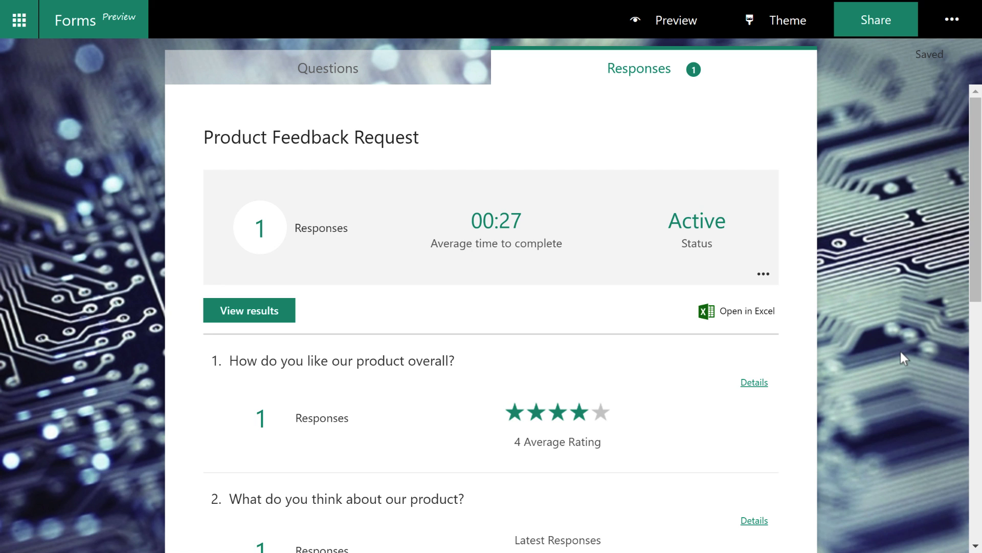
{"action": "scroll", "coordinate": [901, 351], "scroll_direction": "down", "scroll_amount": 2}
{"action": "scroll", "coordinate": [903, 353], "scroll_direction": "down", "scroll_amount": 5}
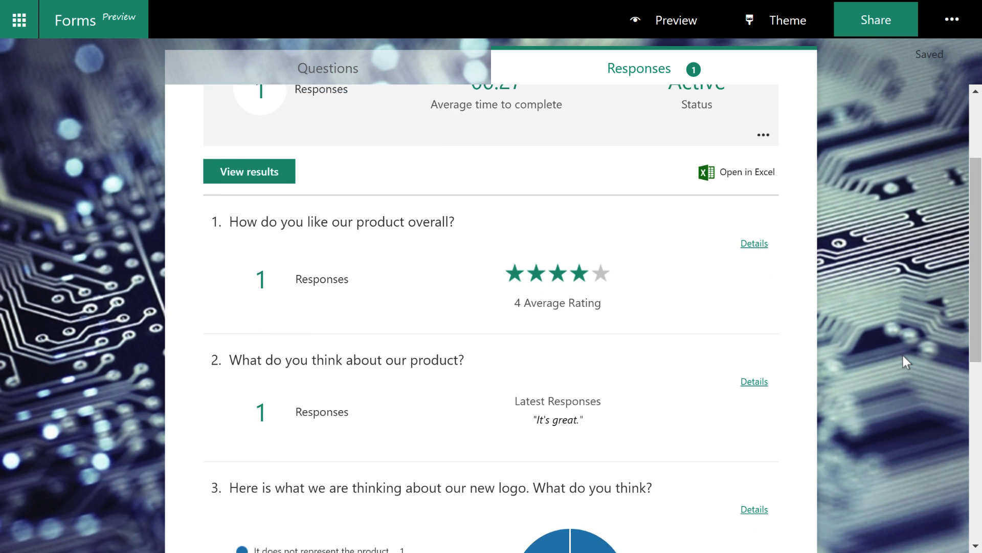
{"action": "scroll", "coordinate": [902, 364], "scroll_direction": "down", "scroll_amount": 3}
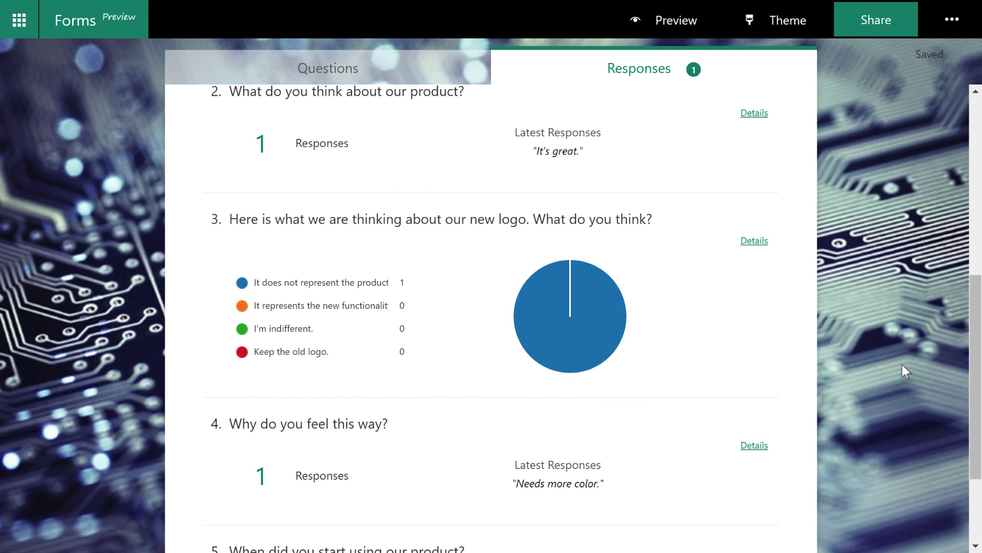
{"action": "scroll", "coordinate": [890, 380], "scroll_direction": "down", "scroll_amount": 2}
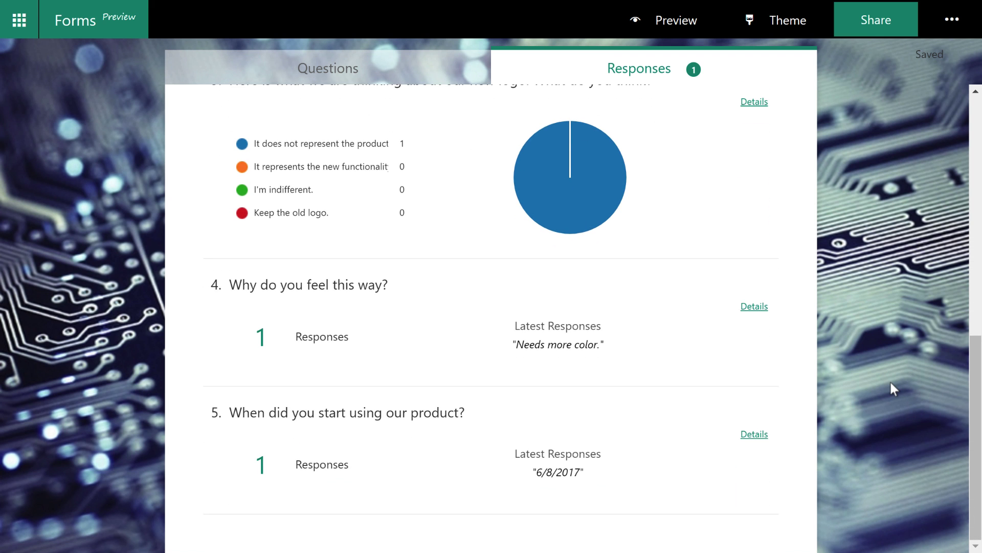
{"action": "scroll", "coordinate": [891, 377], "scroll_direction": "up", "scroll_amount": 1}
{"action": "scroll", "coordinate": [891, 378], "scroll_direction": "up", "scroll_amount": 9}
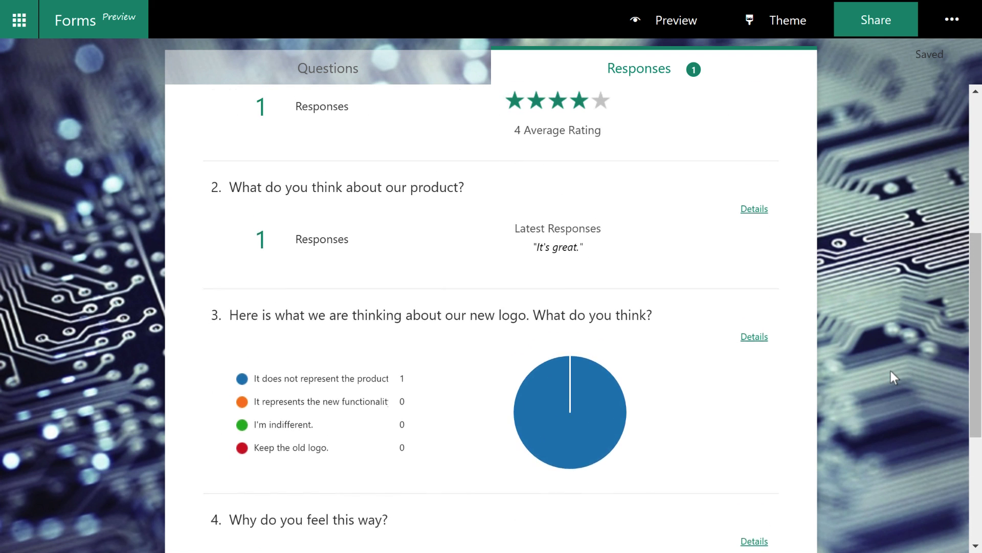
{"action": "scroll", "coordinate": [891, 370], "scroll_direction": "up", "scroll_amount": 2}
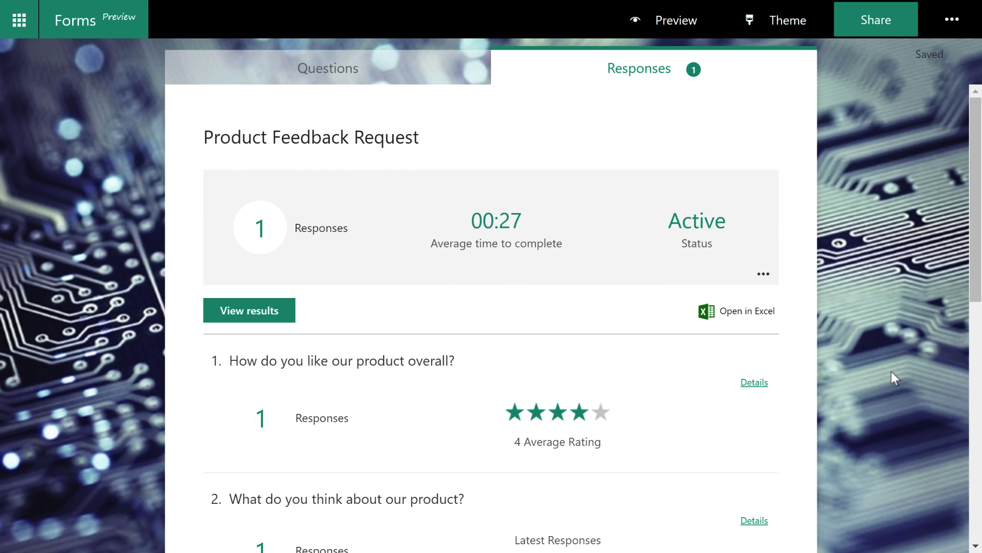
Step: Export the responses to Product Feedback Request.xlsx saved on the Desktop
{"action": "left_click", "coordinate": [735, 321]}
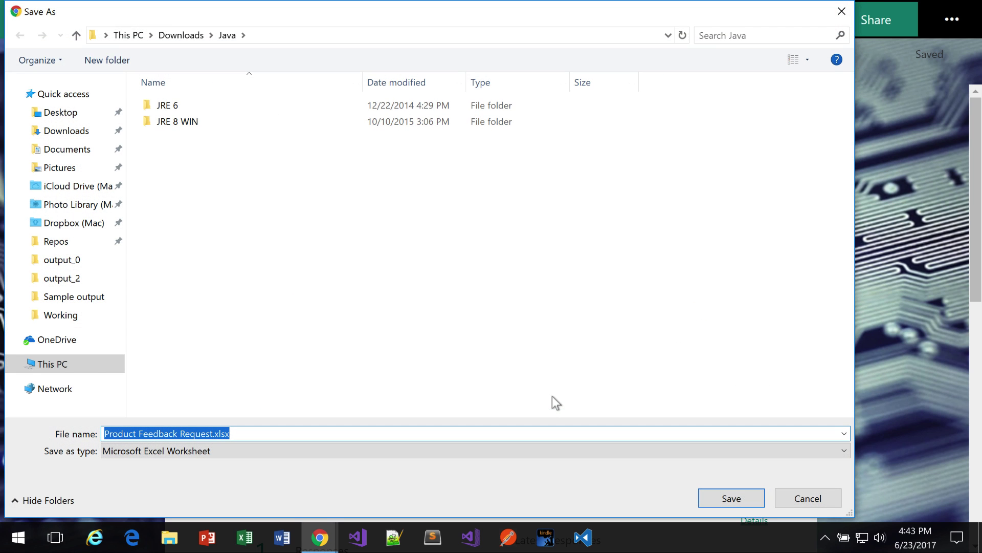
{"action": "left_click", "coordinate": [51, 112]}
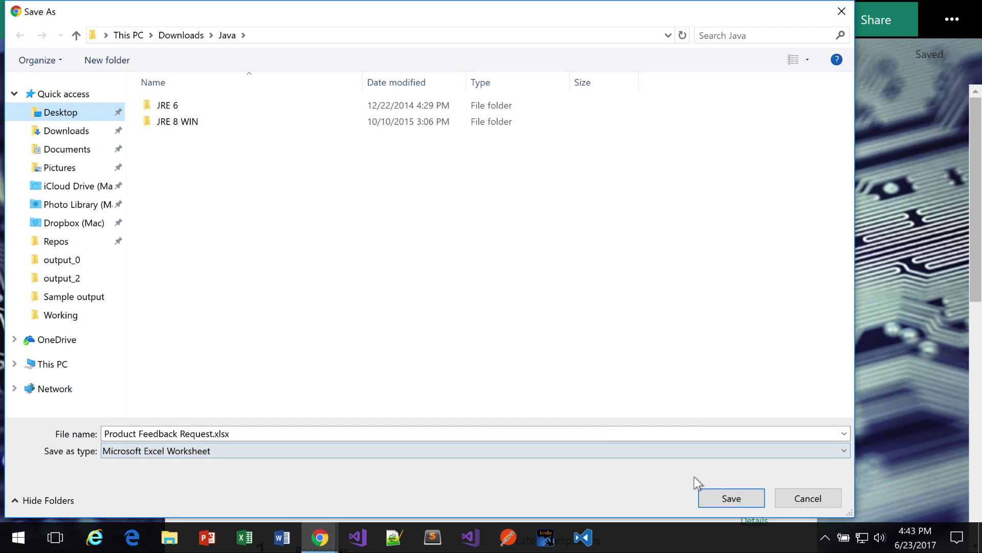
{"action": "left_click", "coordinate": [731, 496]}
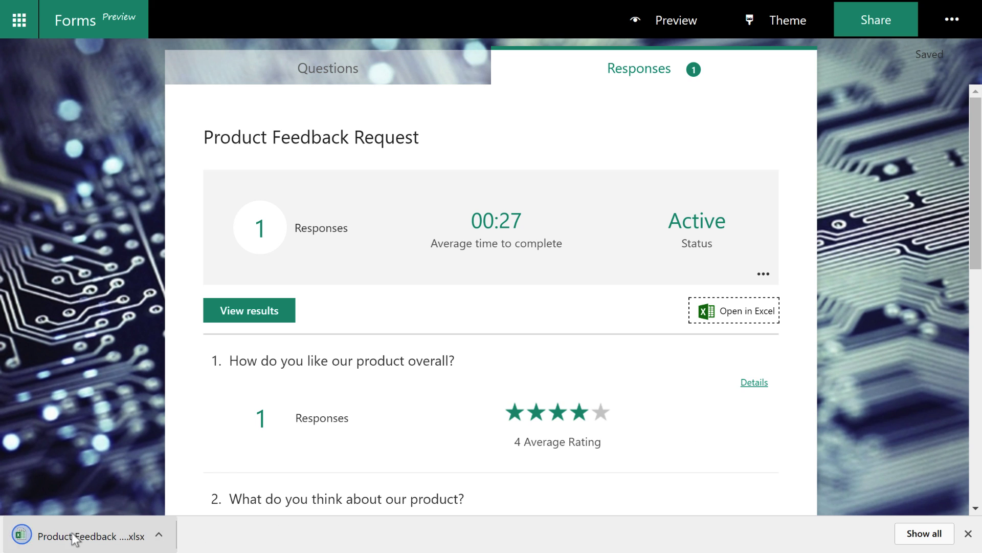
Step: Open the downloaded Product Feedback Request.xlsx in Excel and check the response's Email cell C2
{"action": "left_click", "coordinate": [75, 537]}
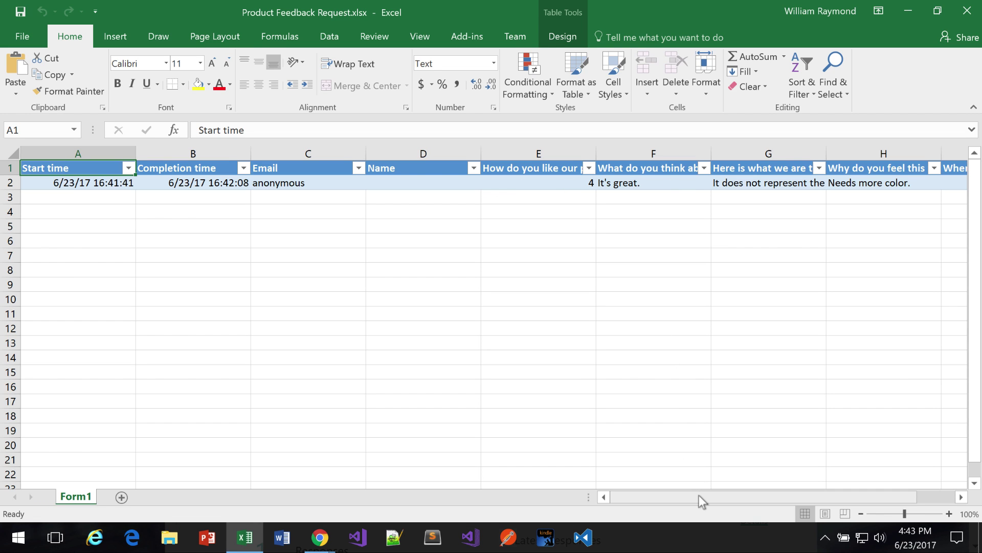
{"action": "left_click_drag", "start_coordinate": [699, 495], "coordinate": [640, 484]}
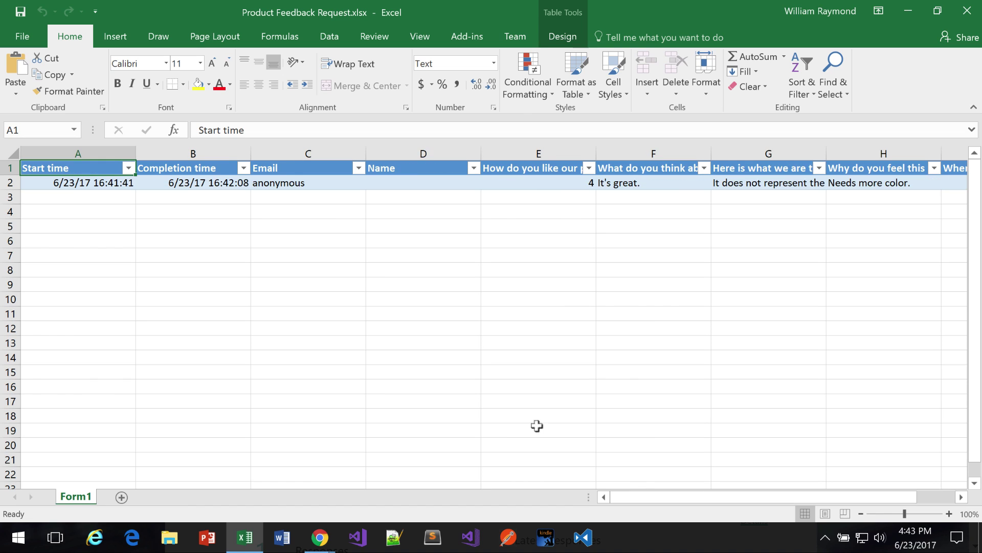
{"action": "left_click", "coordinate": [285, 183]}
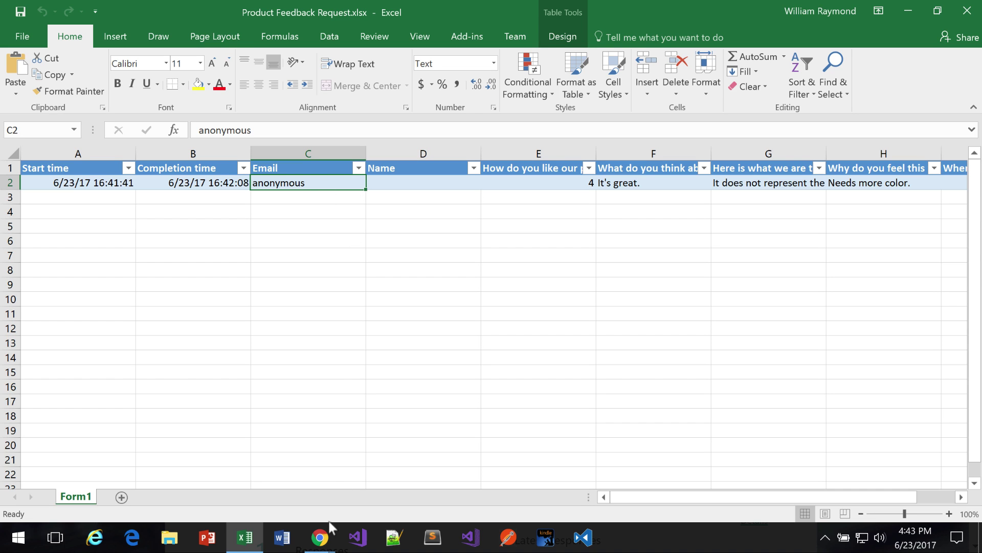
Step: Switch back to the Microsoft Forms window and show the form's Questions view
{"action": "mouse_move", "coordinate": [327, 535]}
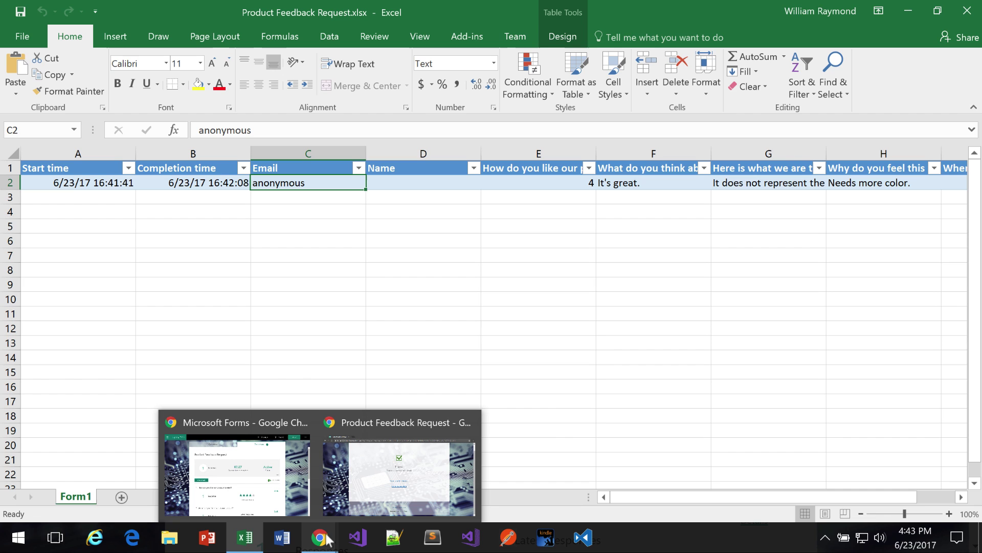
{"action": "left_click", "coordinate": [282, 491]}
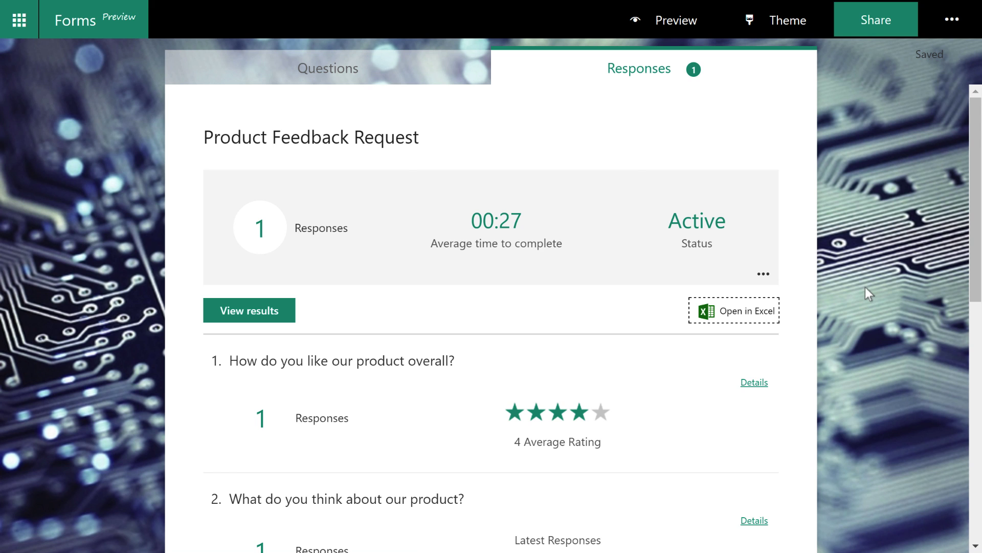
{"action": "left_click", "coordinate": [379, 78]}
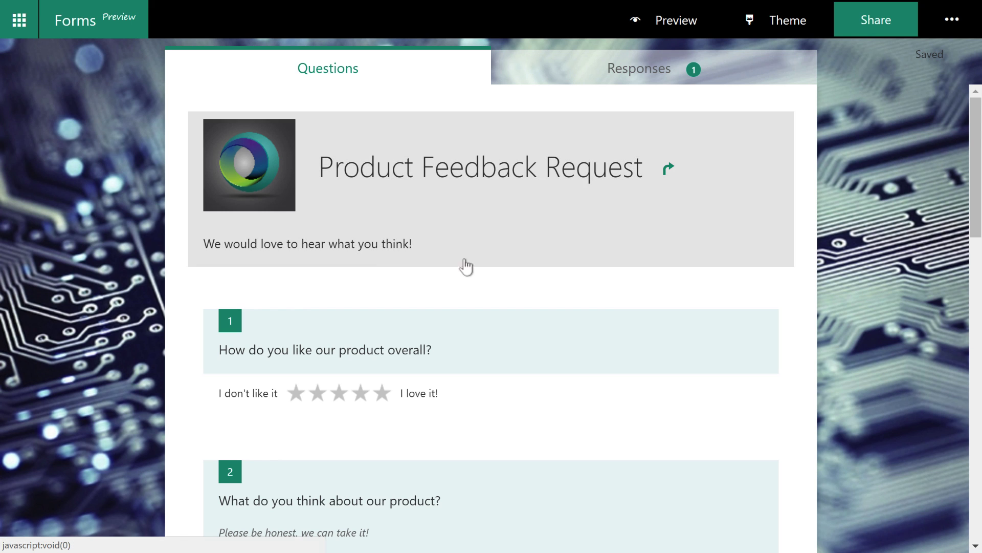
{"action": "scroll", "coordinate": [519, 345], "scroll_direction": "down", "scroll_amount": 3}
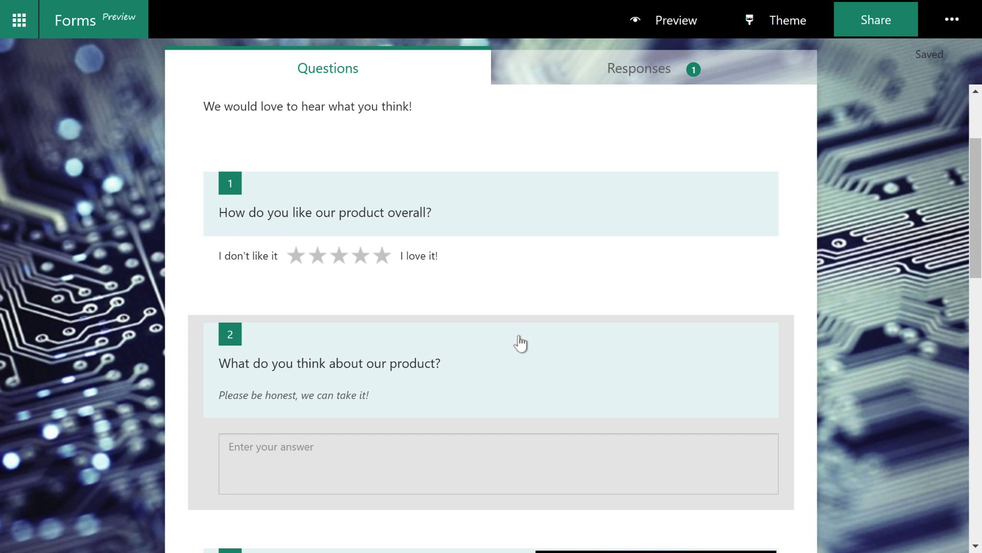
{"action": "scroll", "coordinate": [520, 342], "scroll_direction": "up", "scroll_amount": 3}
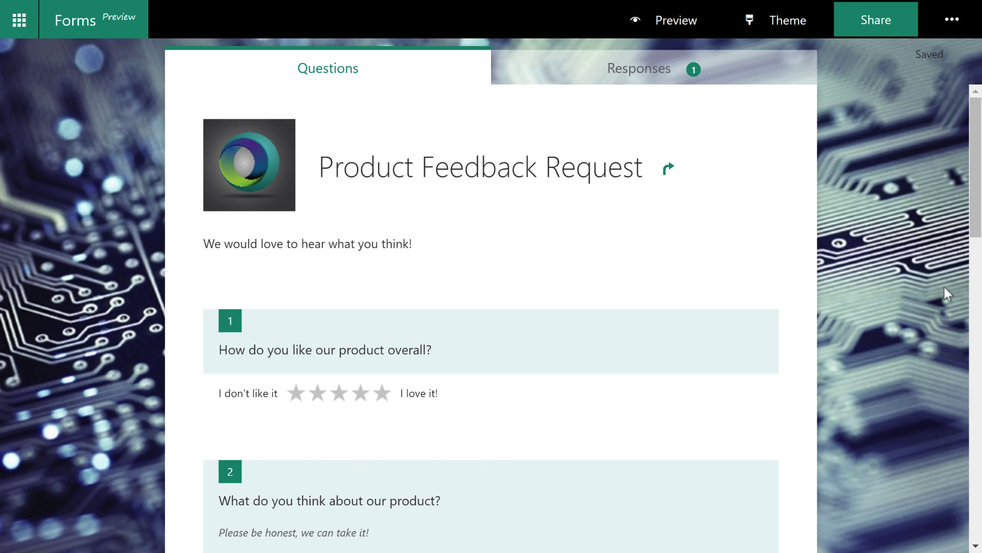